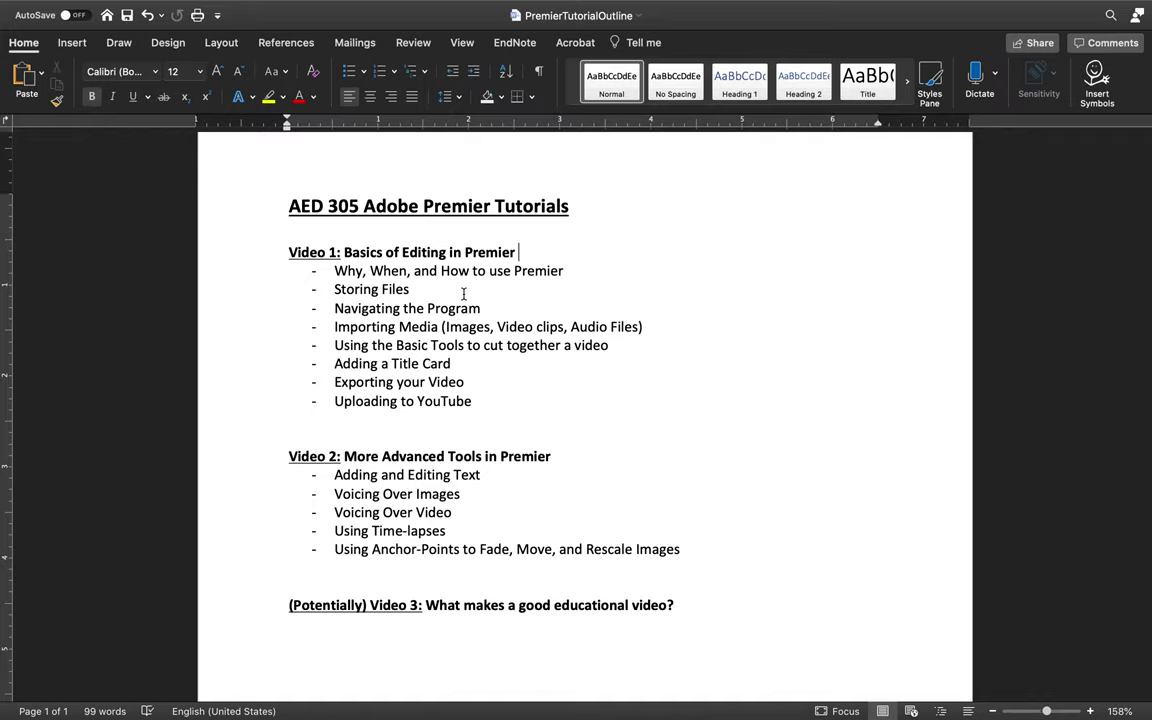
Step: Examine the Video 1 topic list in the tutorial outline, covering storing files, navigating the program and importing media
left_click(500, 404)
left_click_drag(500, 404, 275, 247)
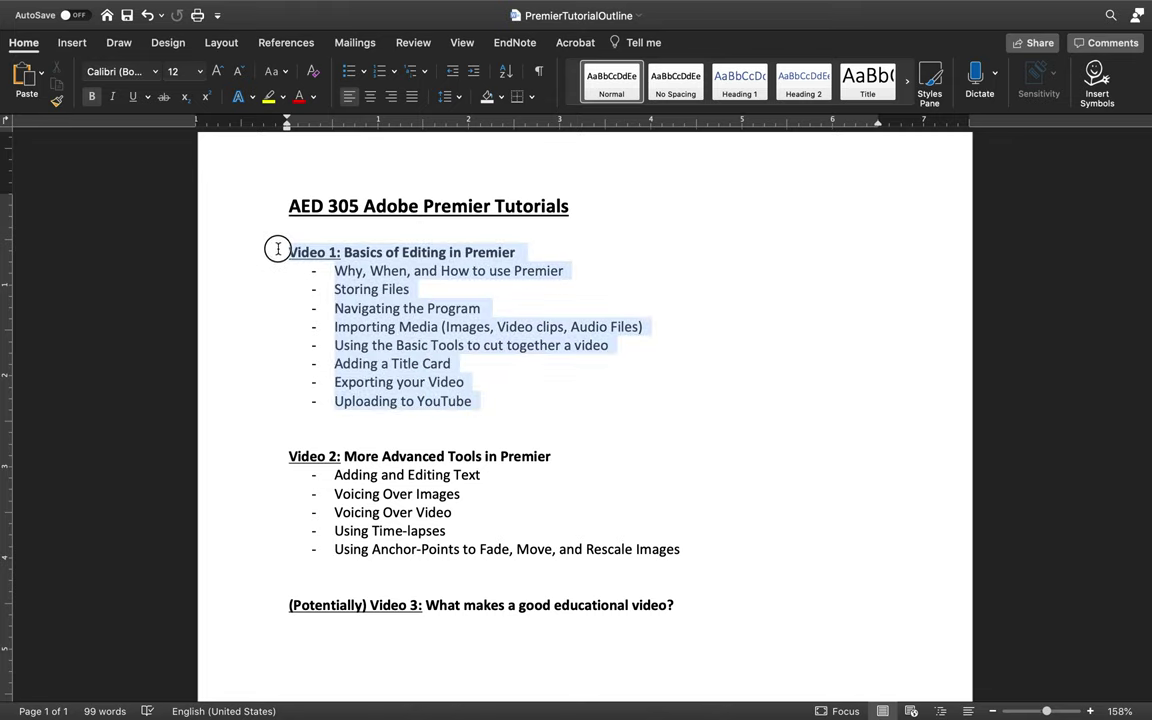
left_click(380, 327)
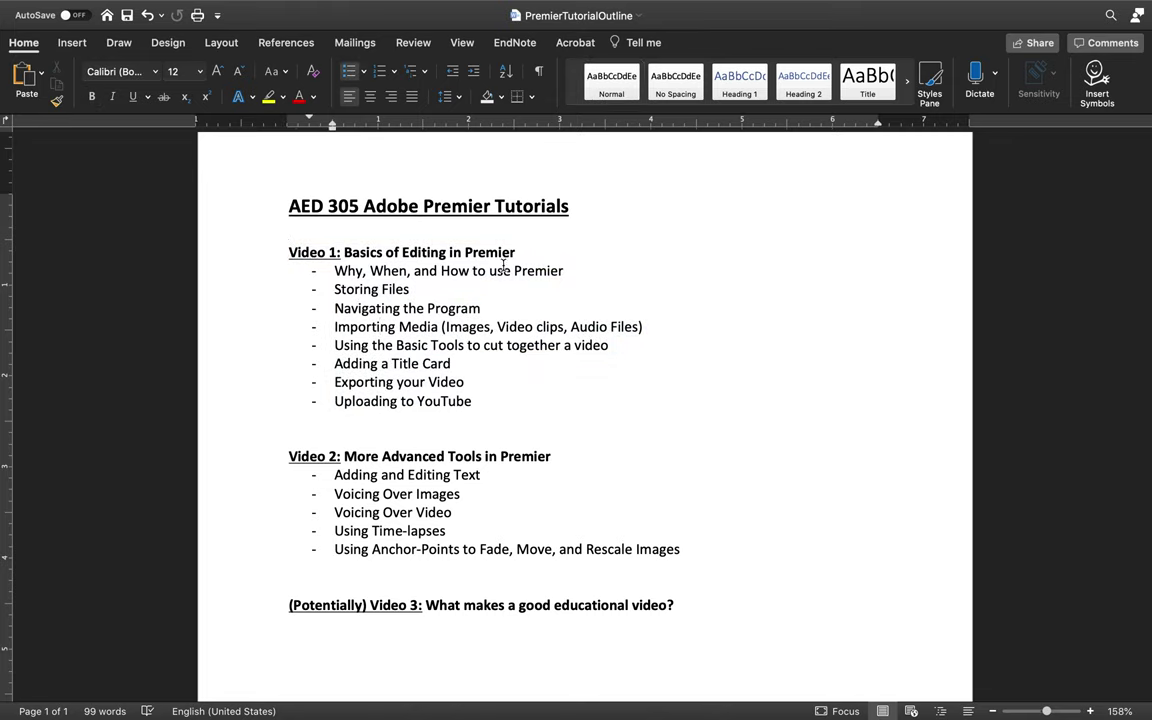
left_click_drag(318, 270, 337, 289)
left_click(415, 295)
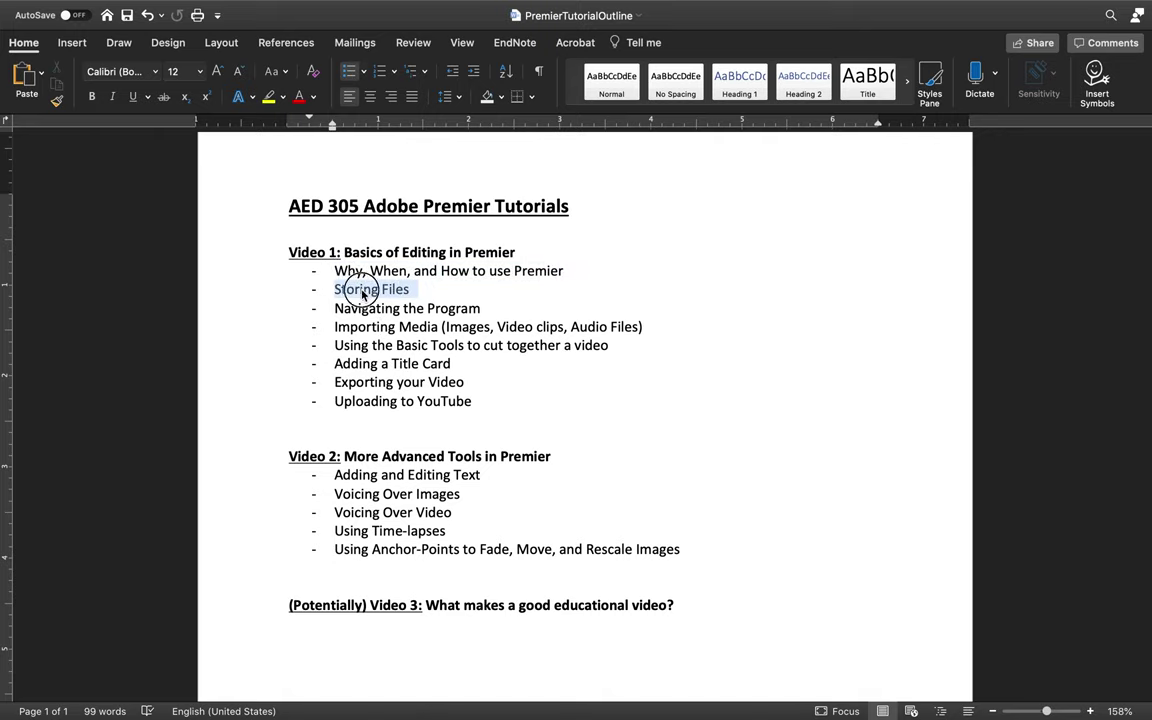
left_click(415, 289)
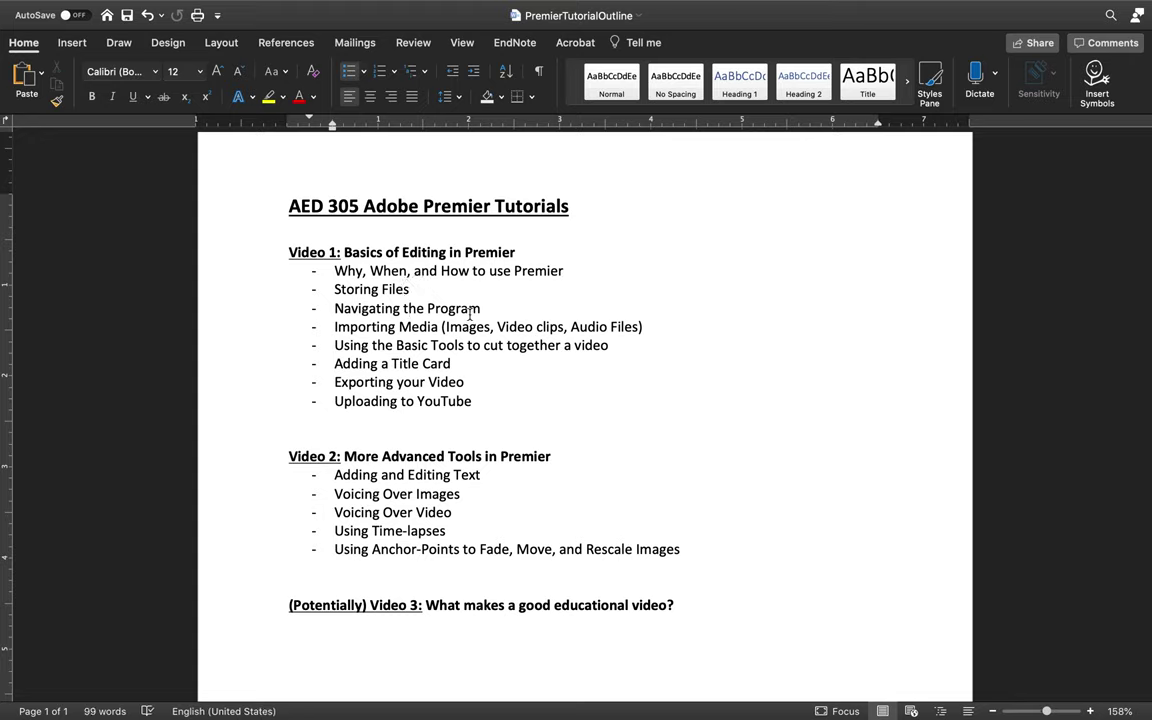
left_click_drag(500, 311, 335, 312)
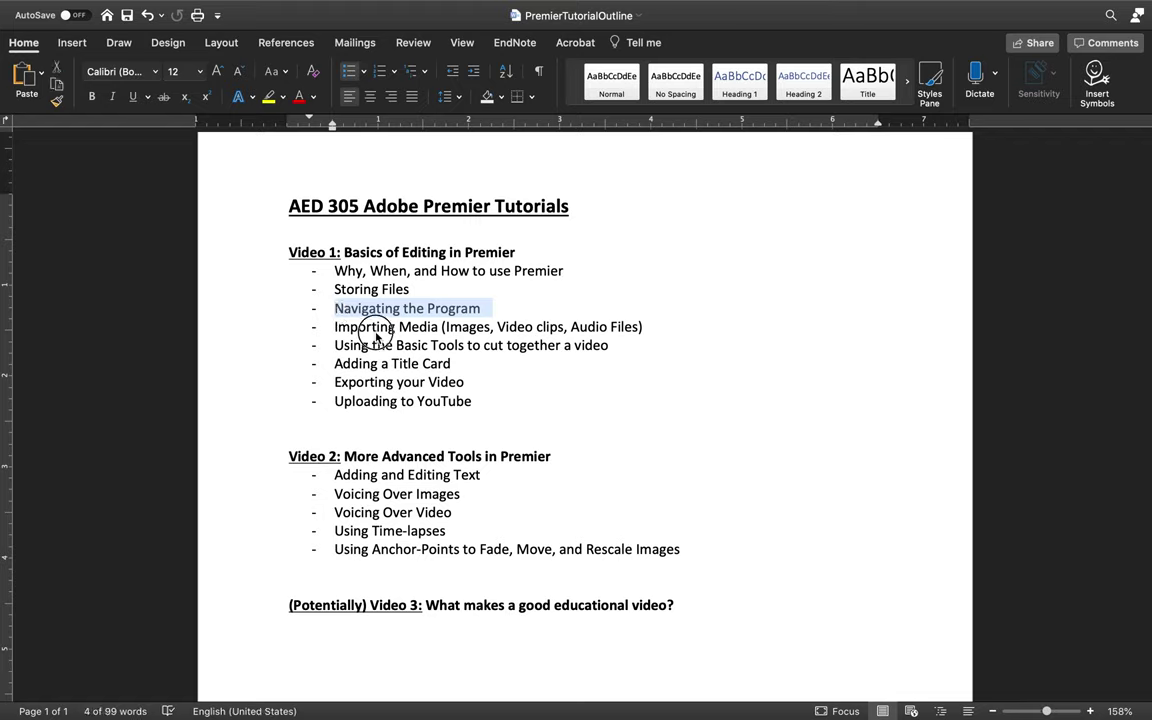
left_click(436, 314)
left_click_drag(432, 326, 489, 327)
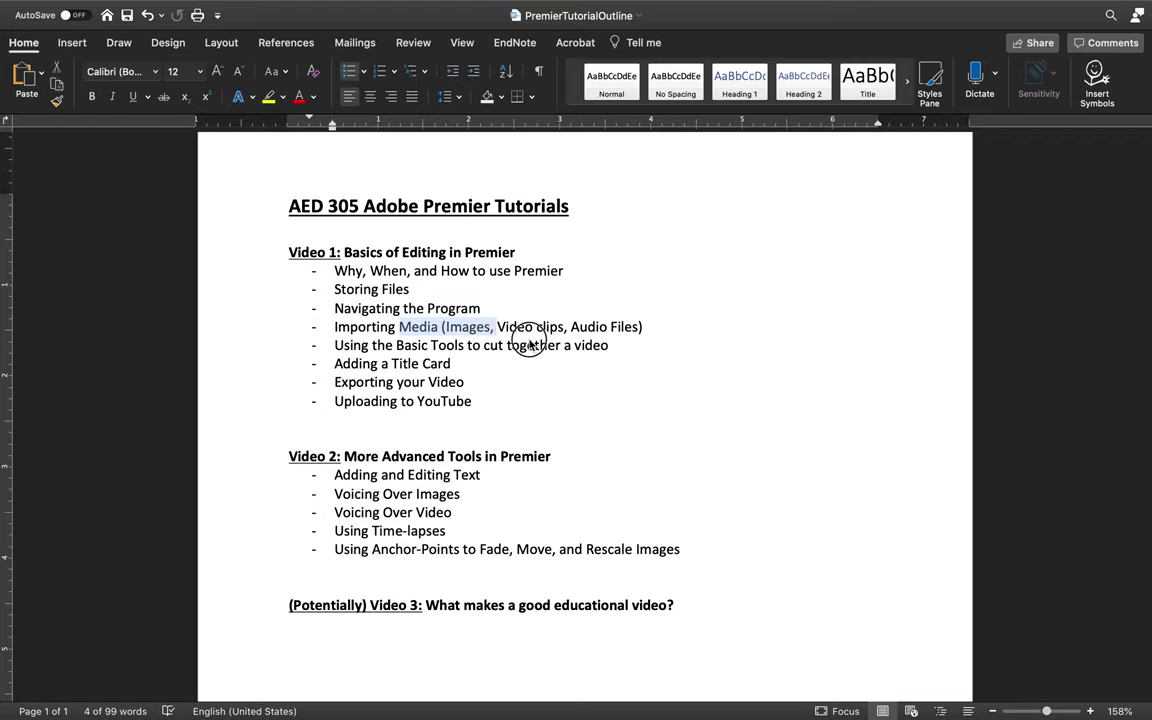
left_click(476, 327)
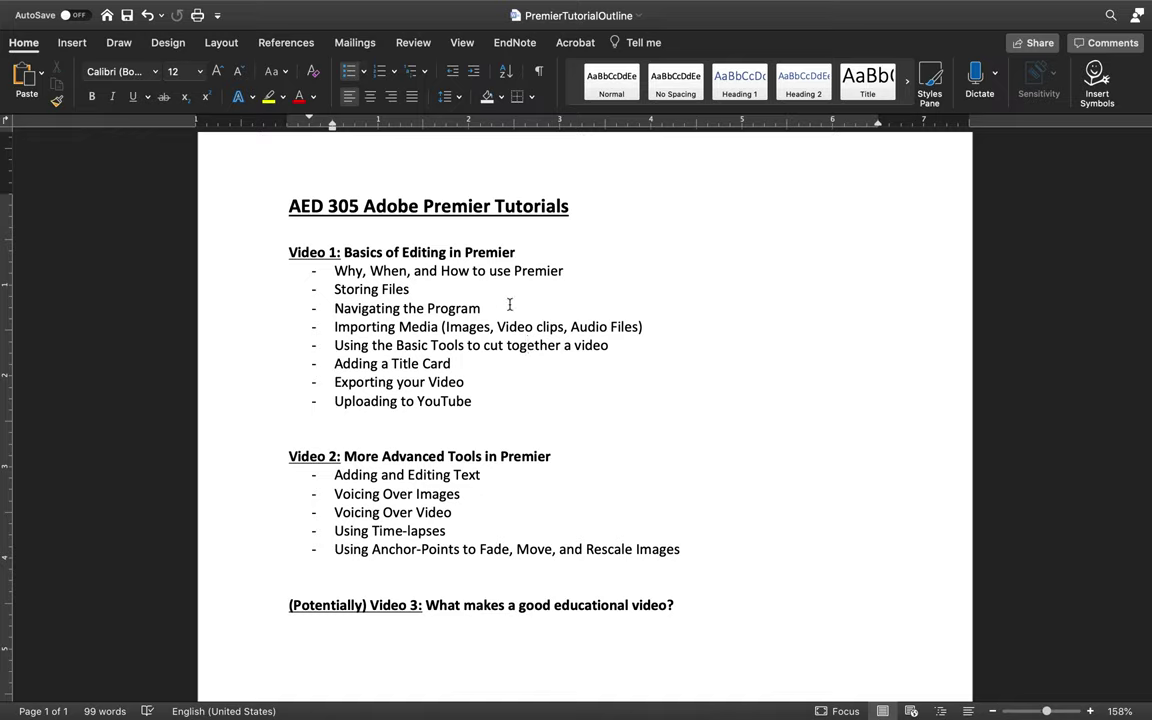
left_click_drag(483, 410, 302, 255)
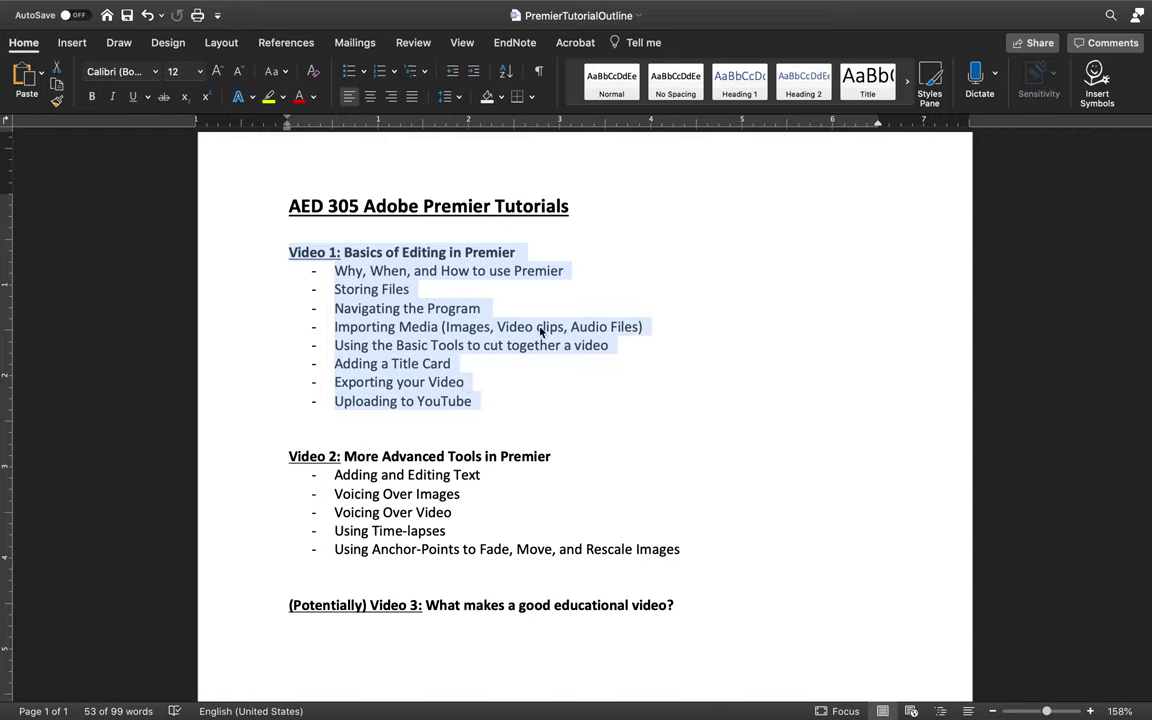
Step: Examine the Video 2 topic list in the outline, from adding and editing text to using anchor-points on images
left_click_drag(295, 455, 685, 552)
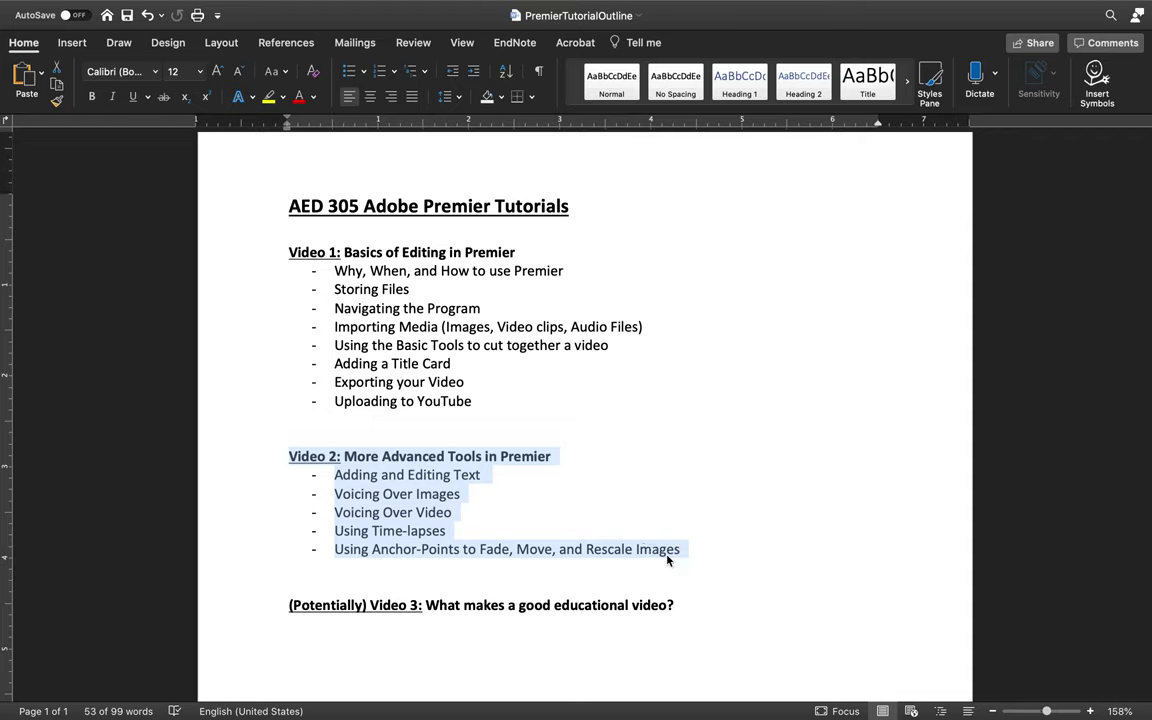
left_click(506, 480)
left_click_drag(351, 474, 486, 482)
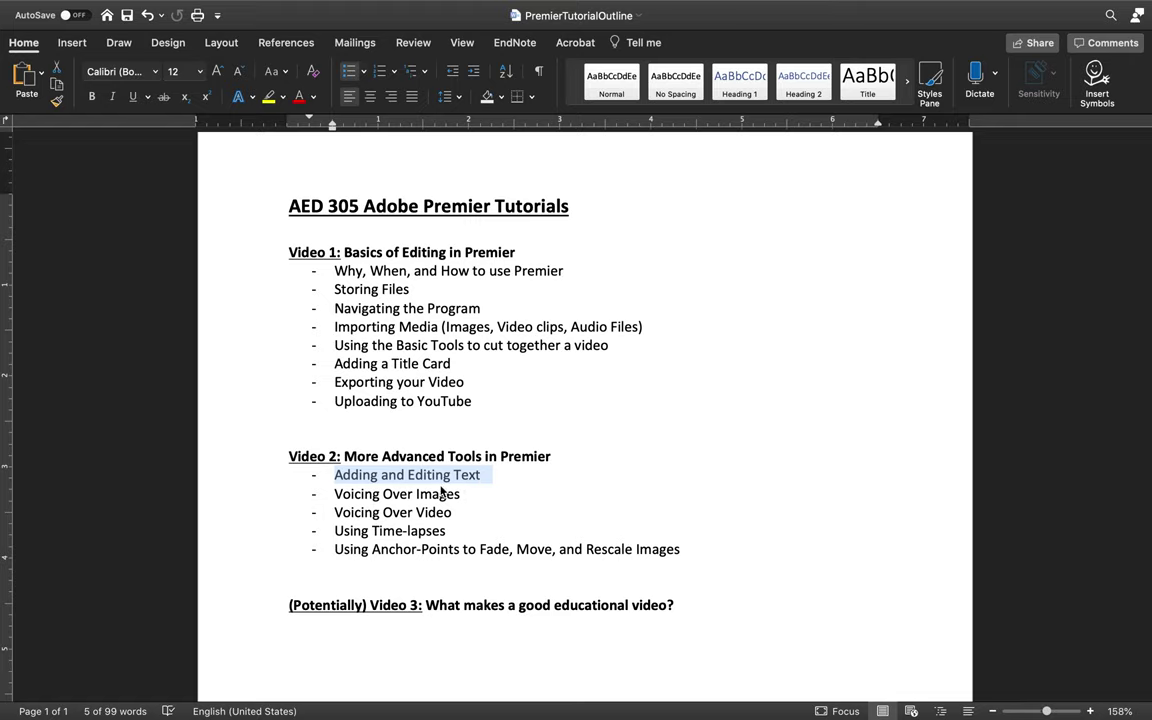
left_click(439, 493)
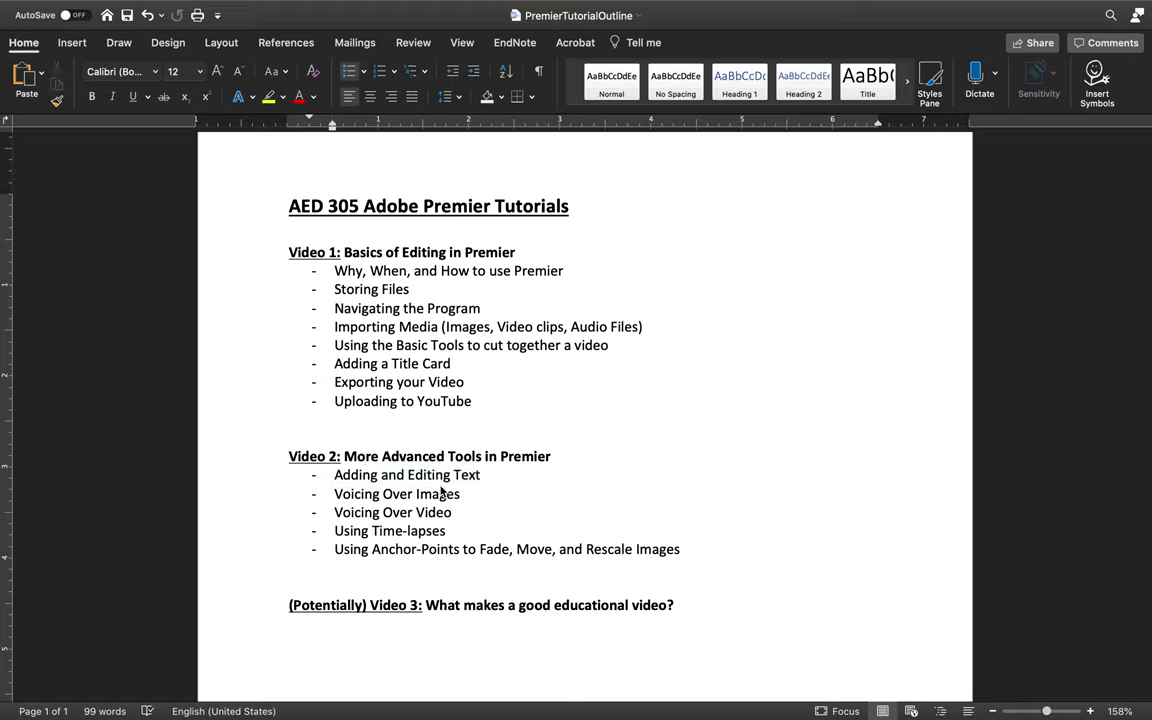
left_click(474, 503)
left_click(481, 516)
left_click_drag(446, 532, 339, 530)
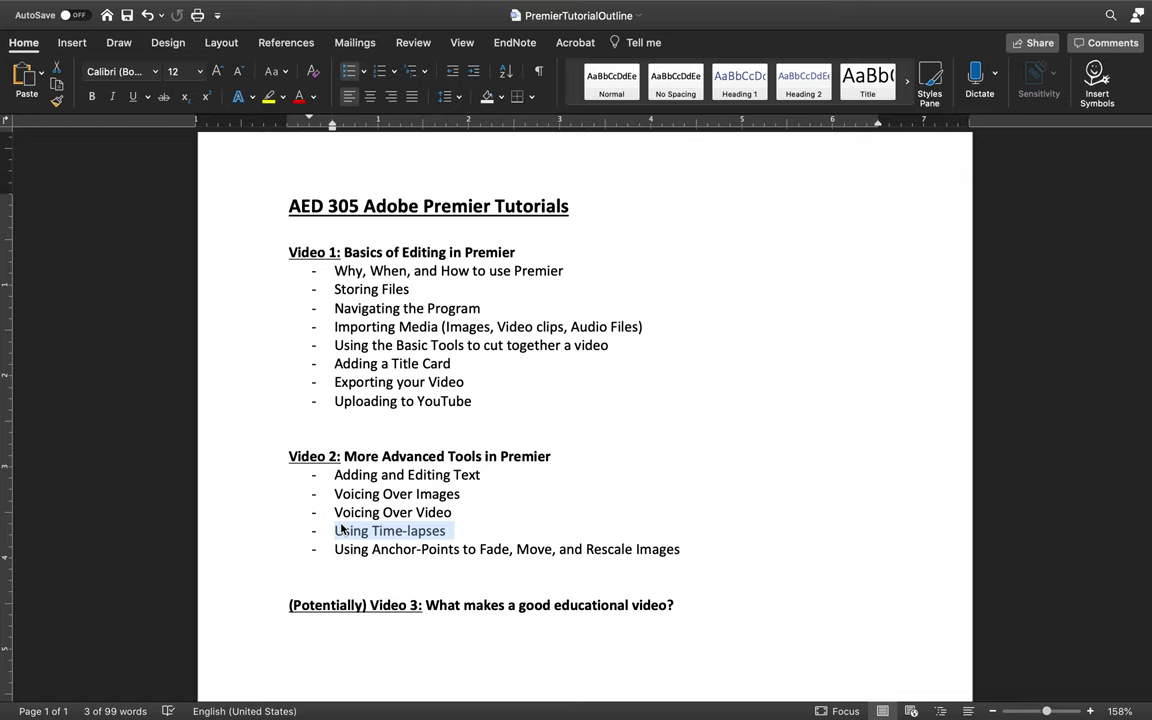
left_click(501, 537)
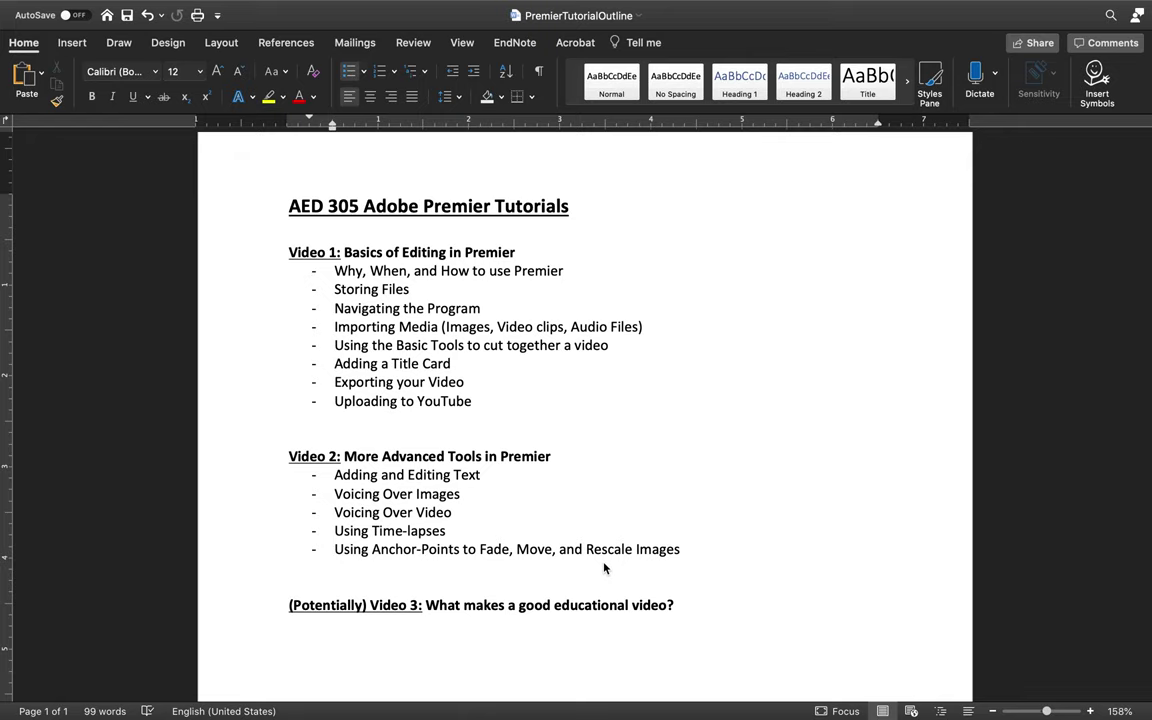
scroll(651, 528, "down", 1)
left_click_drag(678, 531, 478, 533)
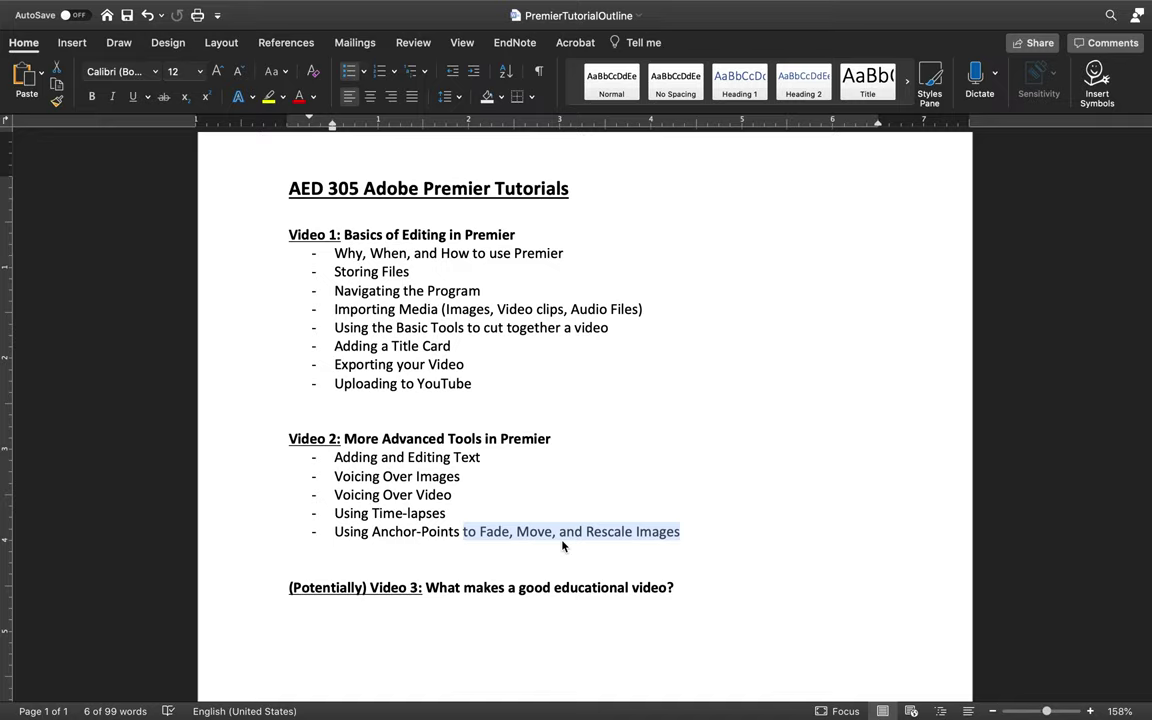
left_click(501, 474)
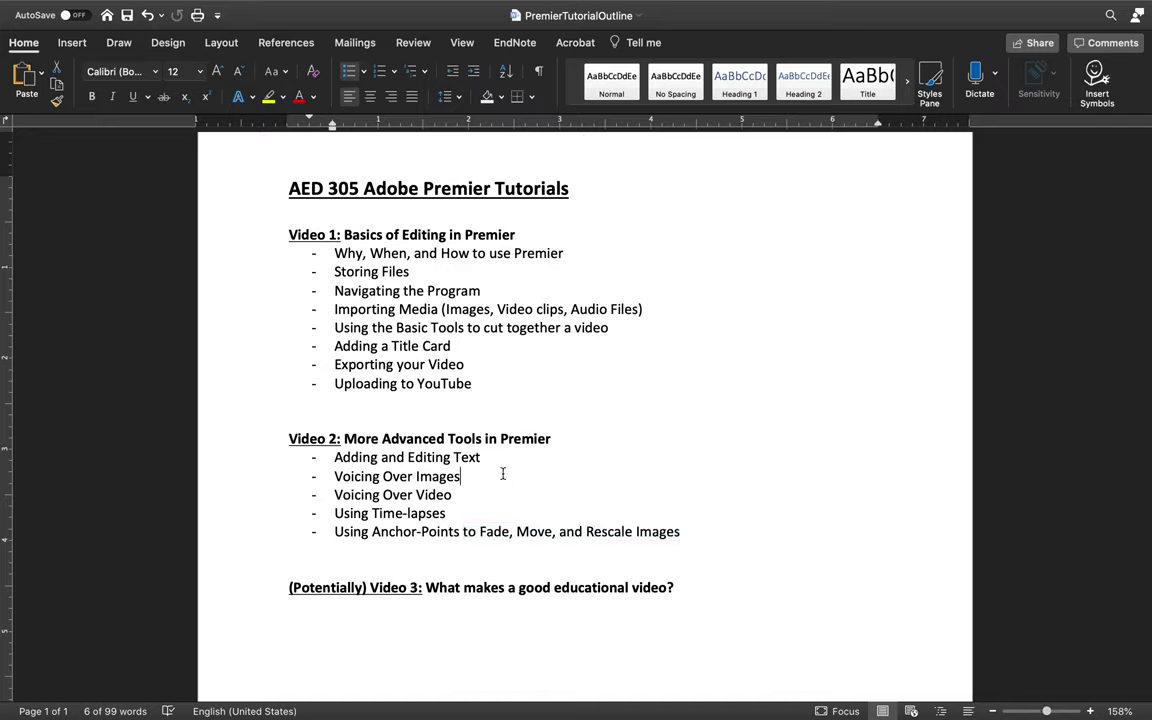
Step: Highlight the "Why, When, and How to use Premier" topic under Video 1 and clear the selection
left_click_drag(514, 396, 575, 258)
left_click(375, 255)
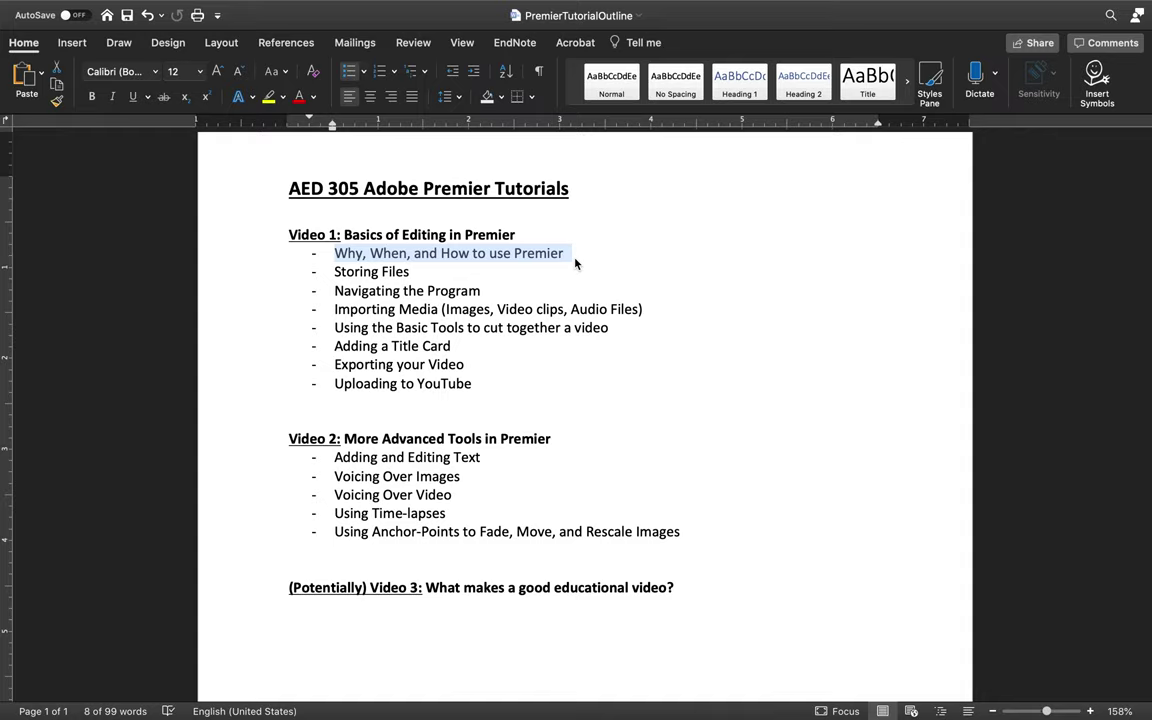
left_click(565, 254)
left_click(594, 285)
left_click(591, 272)
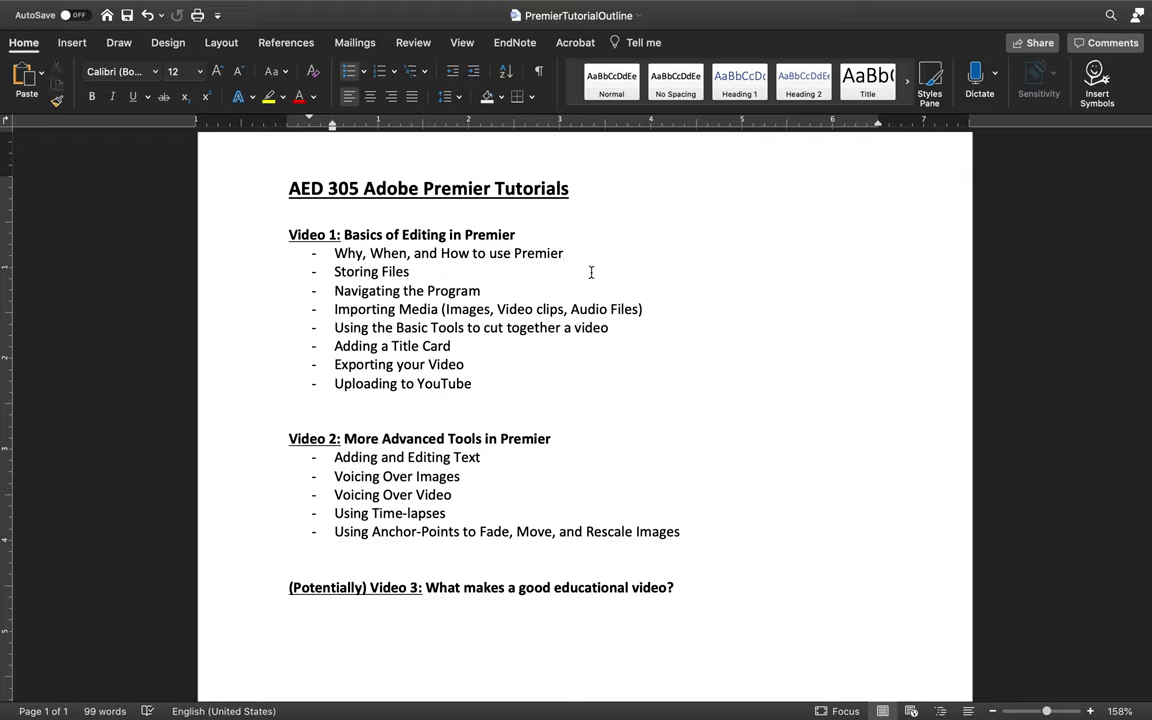
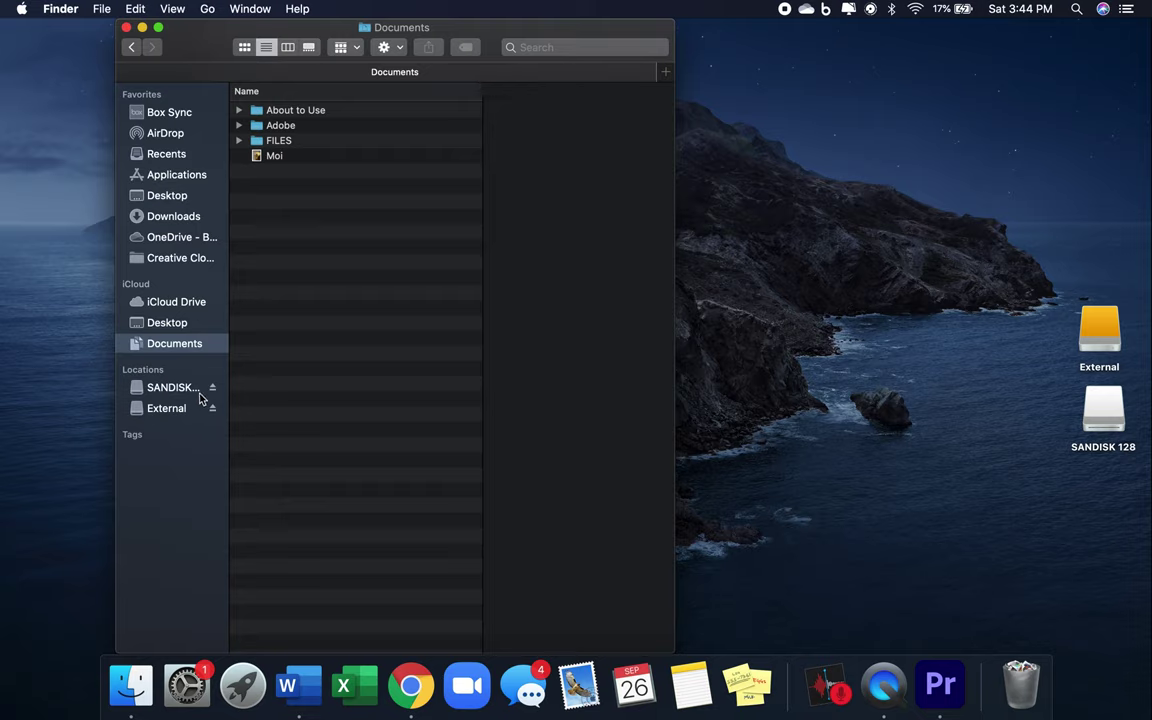
Step: Open the SANDISK 128 drive in Finder to view its folders
left_click(1100, 415)
double_click(1100, 415)
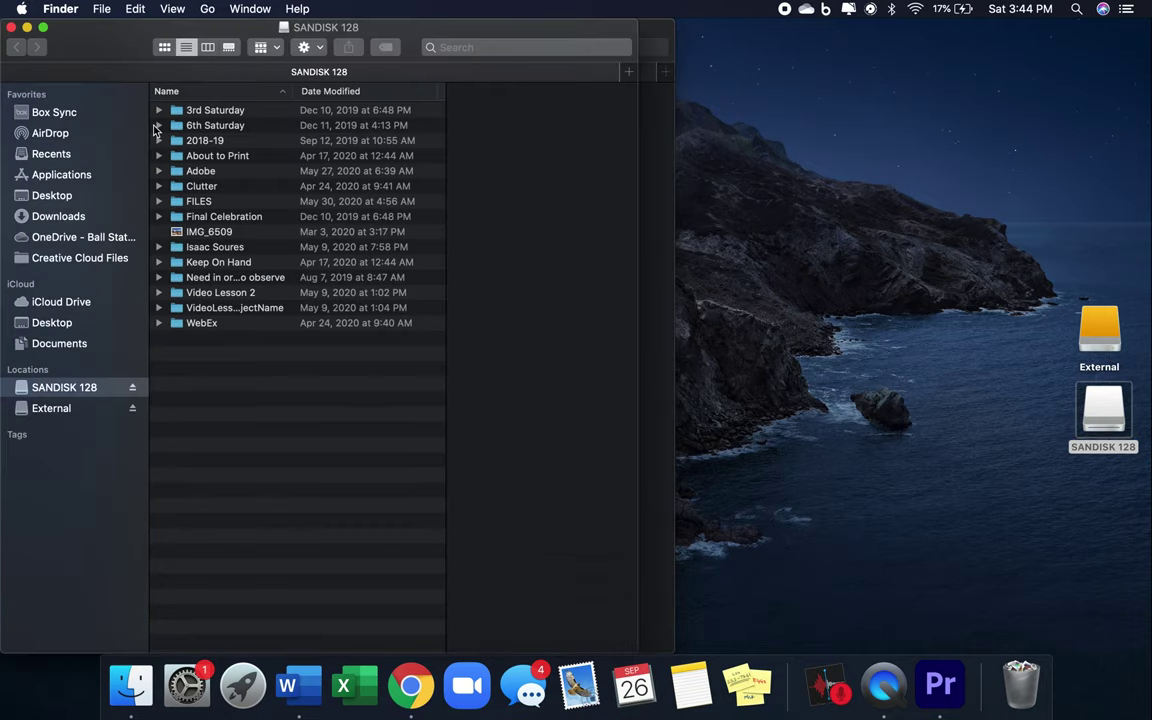
left_click(13, 48)
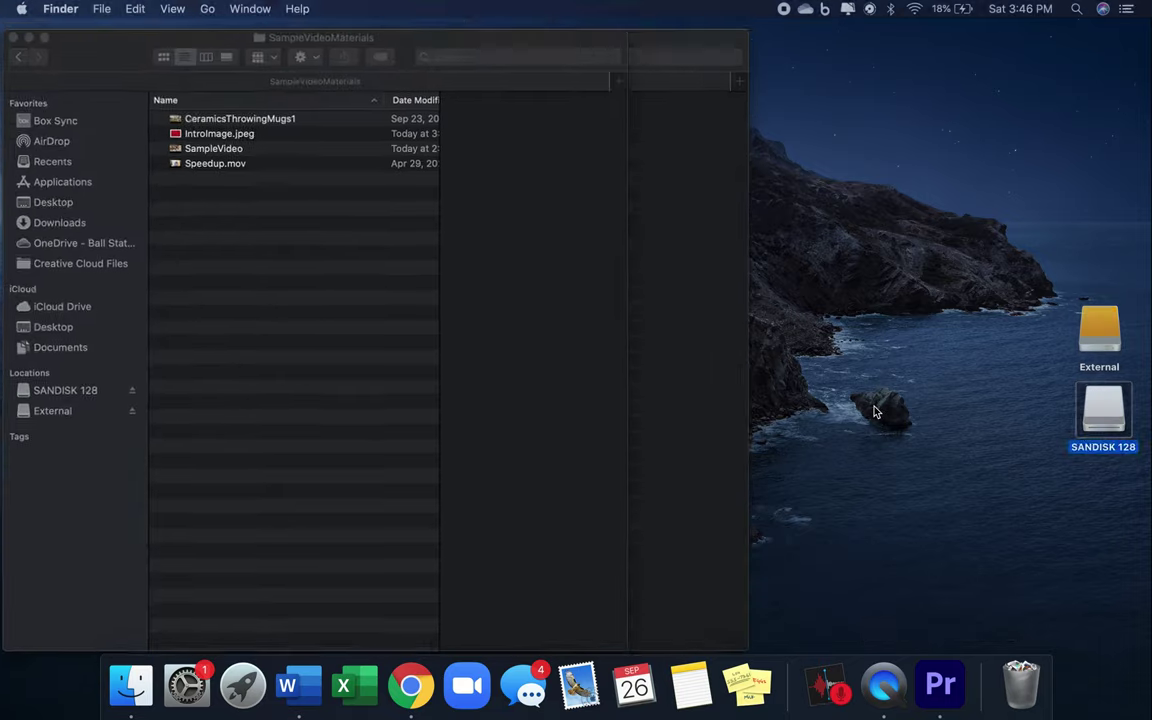
Step: Switch to Premiere Pro and start a new project named SampleVideo
key("ctrl+Up")
key("ctrl+Up")
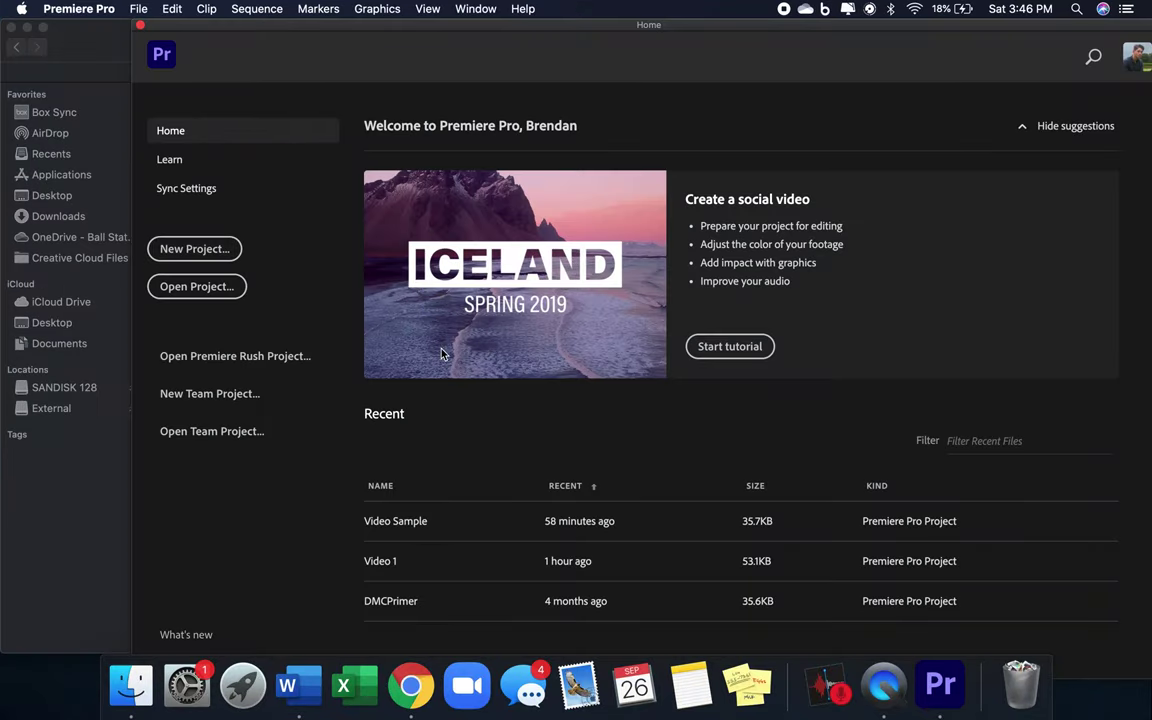
left_click(197, 251)
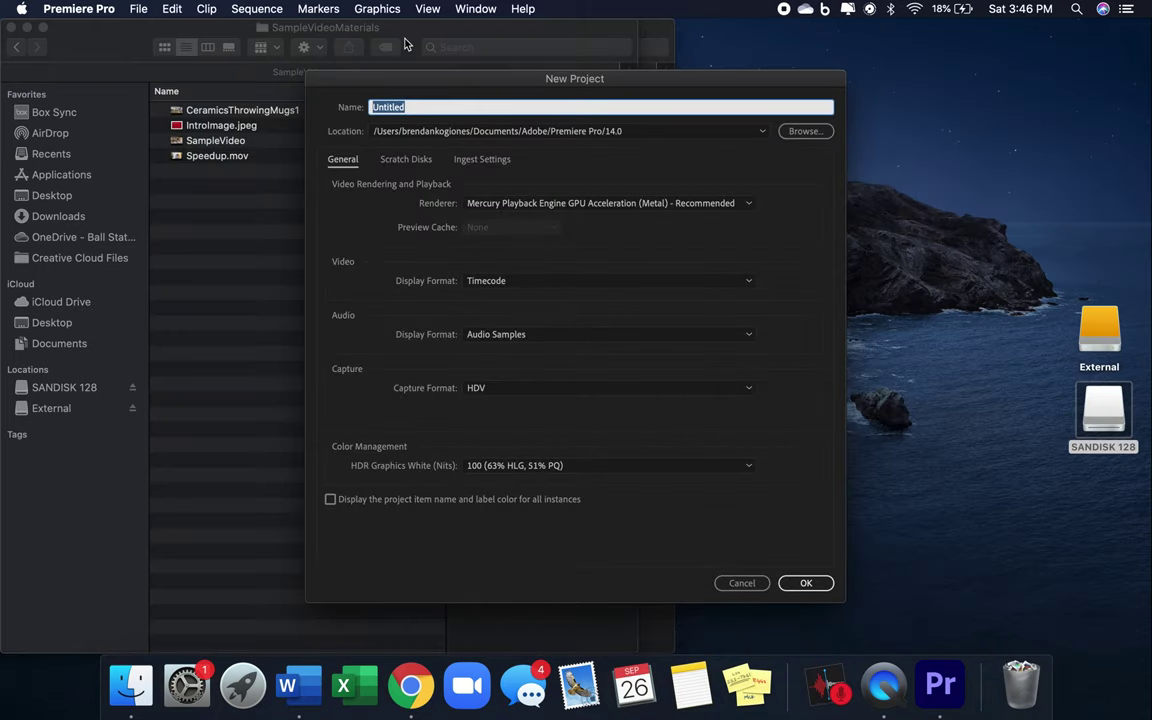
type("SampleVideo")
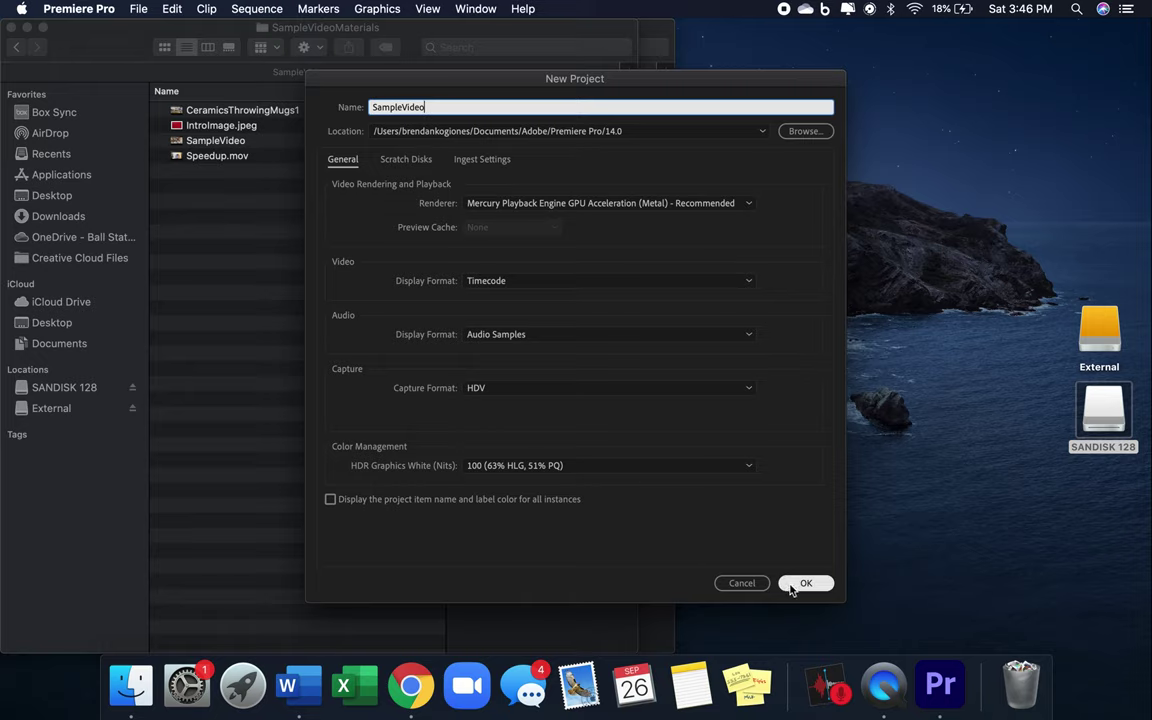
Step: Set the project location to Raw Media/AED 305 Video Editing/SampleVideoMaterials on the External drive and create the project
left_click(800, 132)
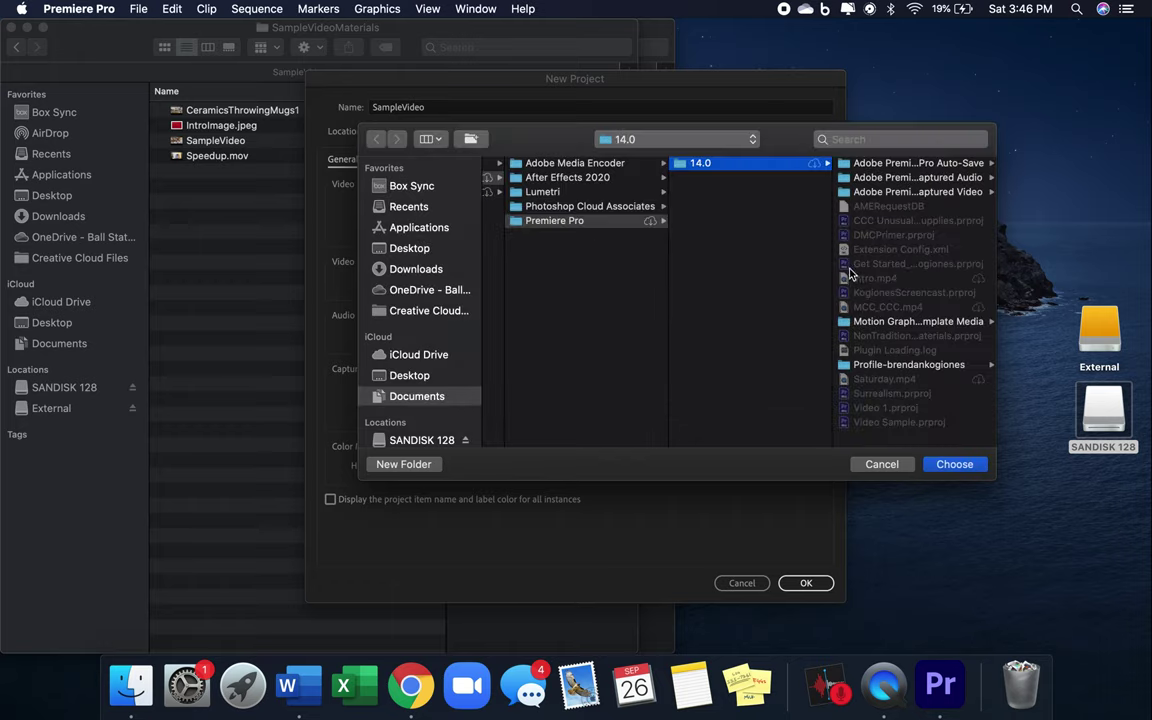
scroll(430, 400, "down", 3)
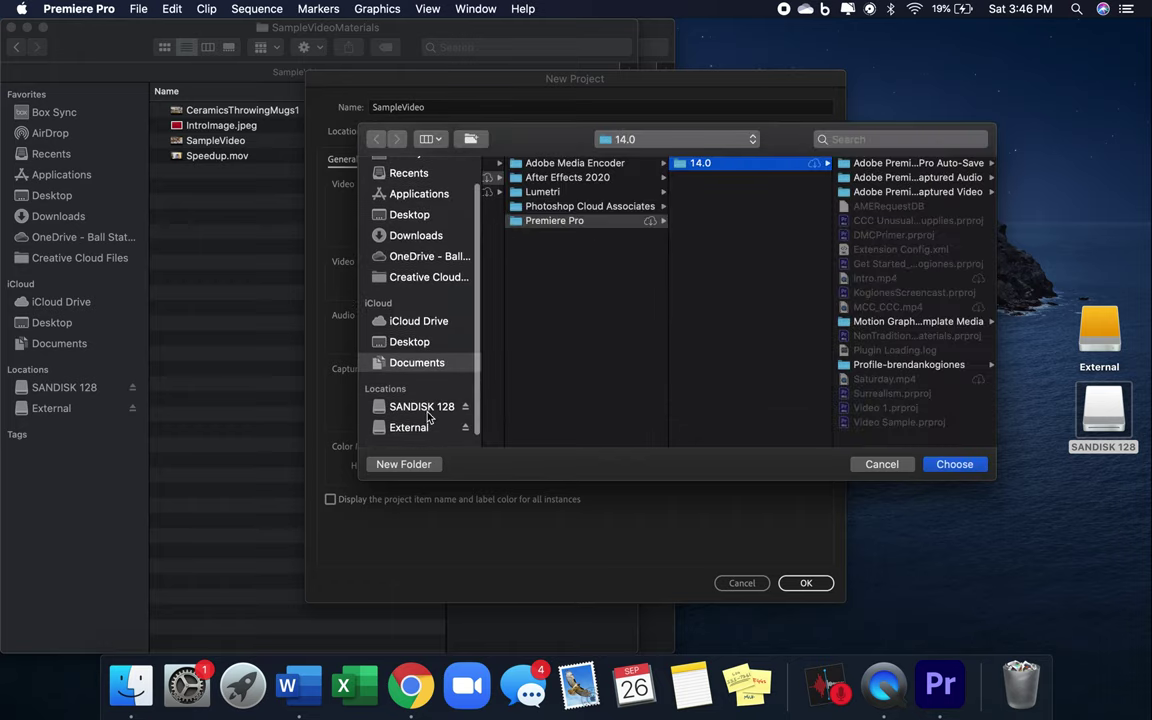
left_click(405, 432)
left_click(950, 465)
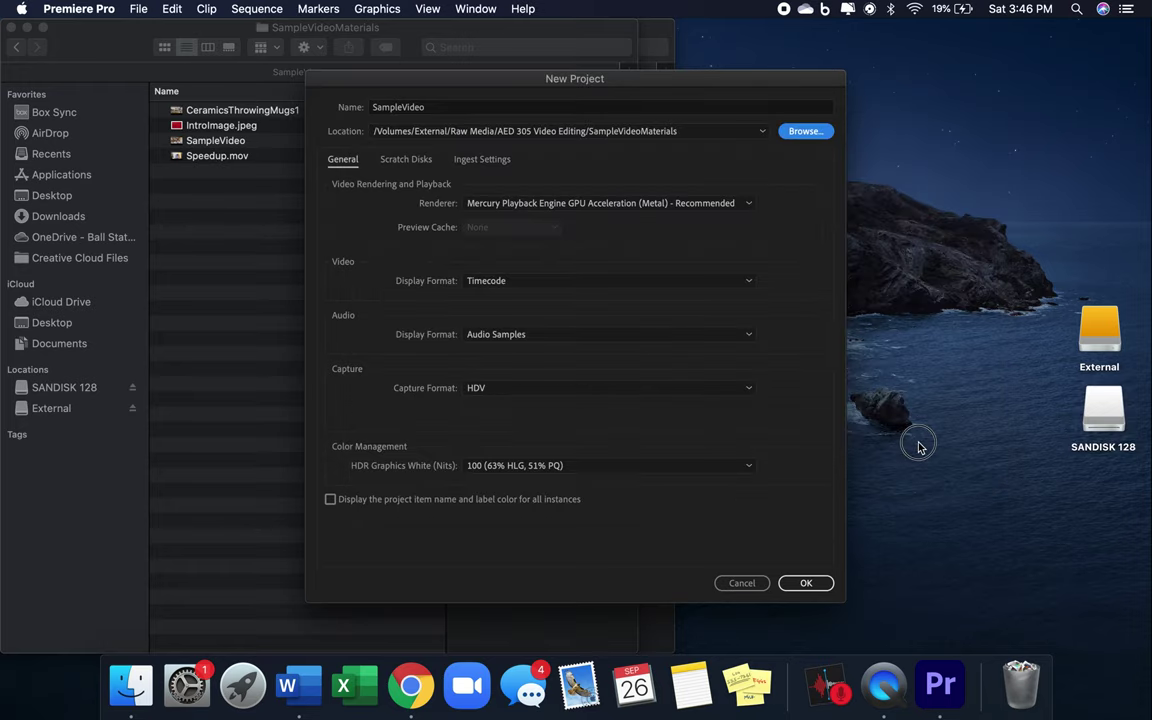
left_click(918, 444)
left_click(797, 133)
left_click(796, 589)
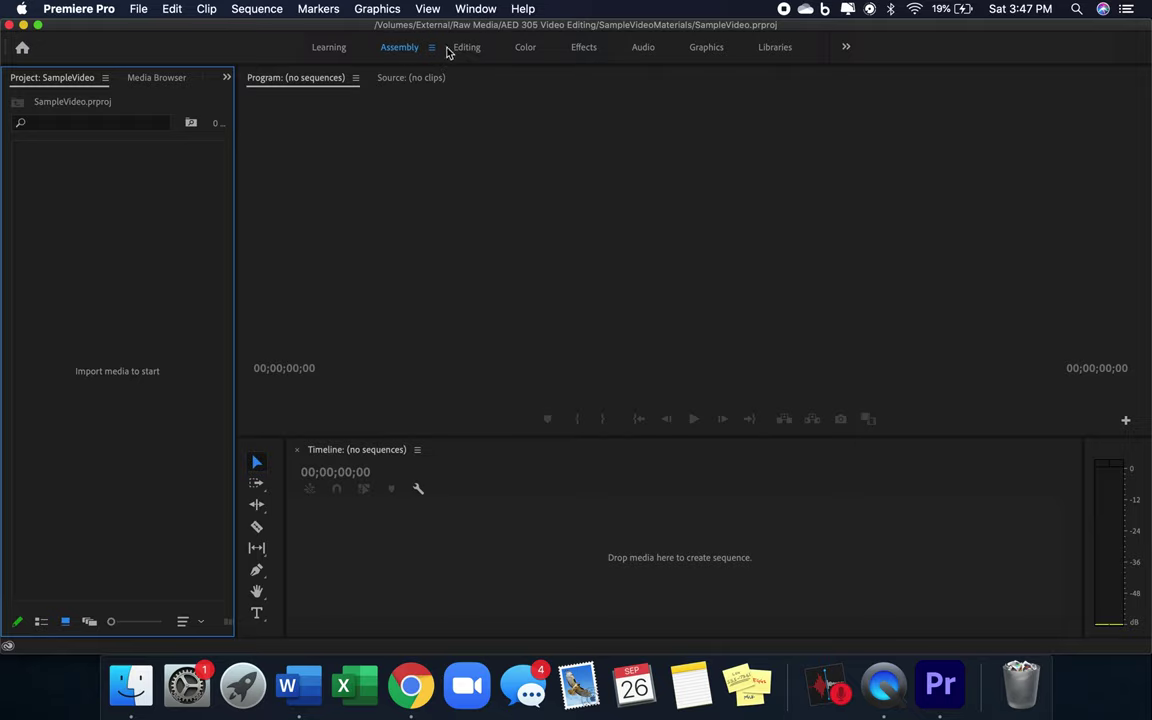
Step: Compare the Libraries, Audio, Effects and Editing workspaces and return to the Assembly workspace
left_click(776, 50)
left_click(640, 50)
left_click(585, 49)
left_click(474, 48)
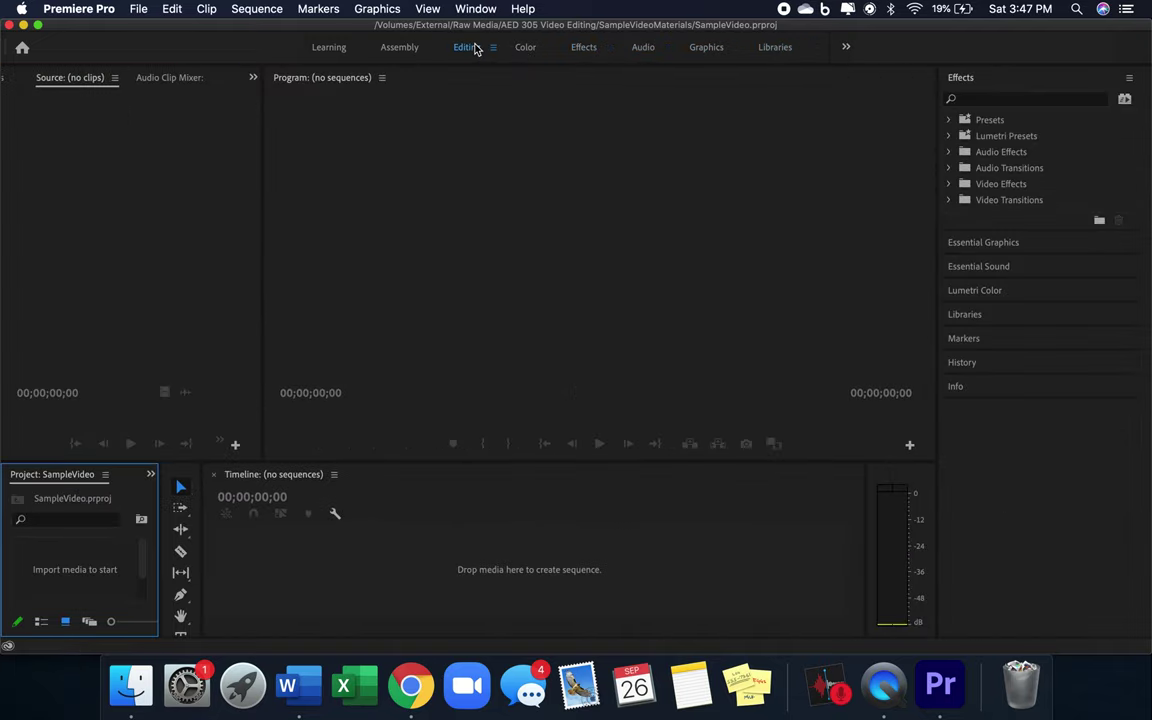
left_click(400, 48)
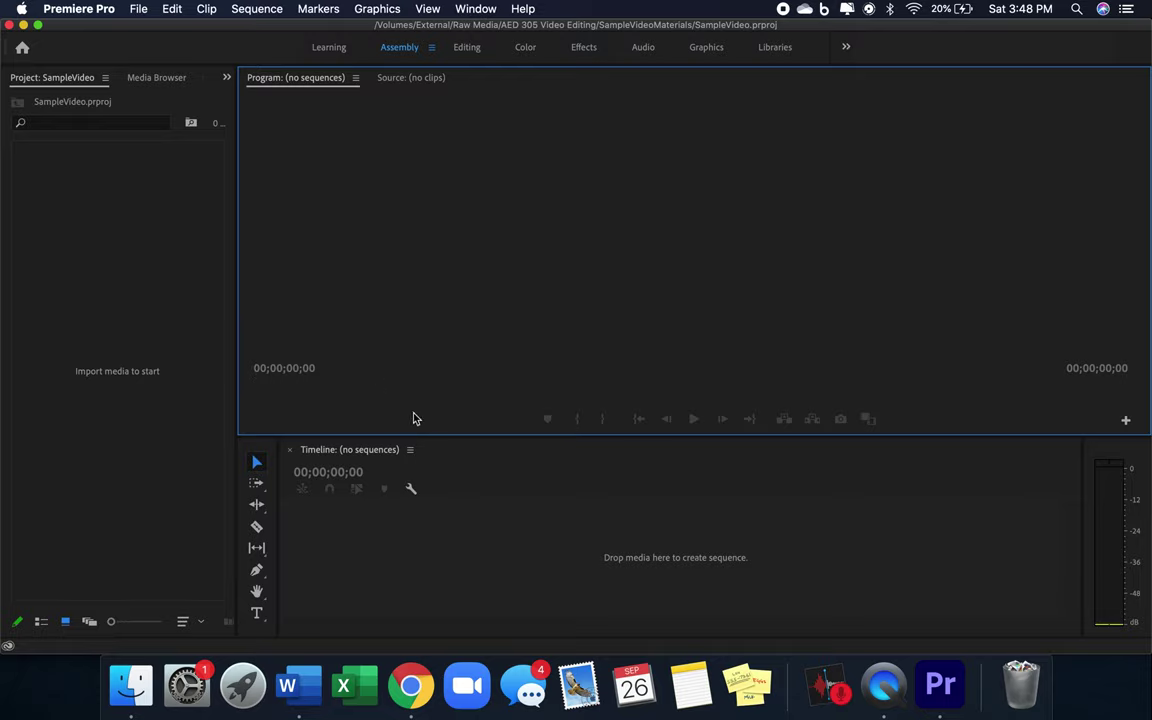
Step: Look over the empty project's media area, the timeline and the Selection tool
left_click(168, 404)
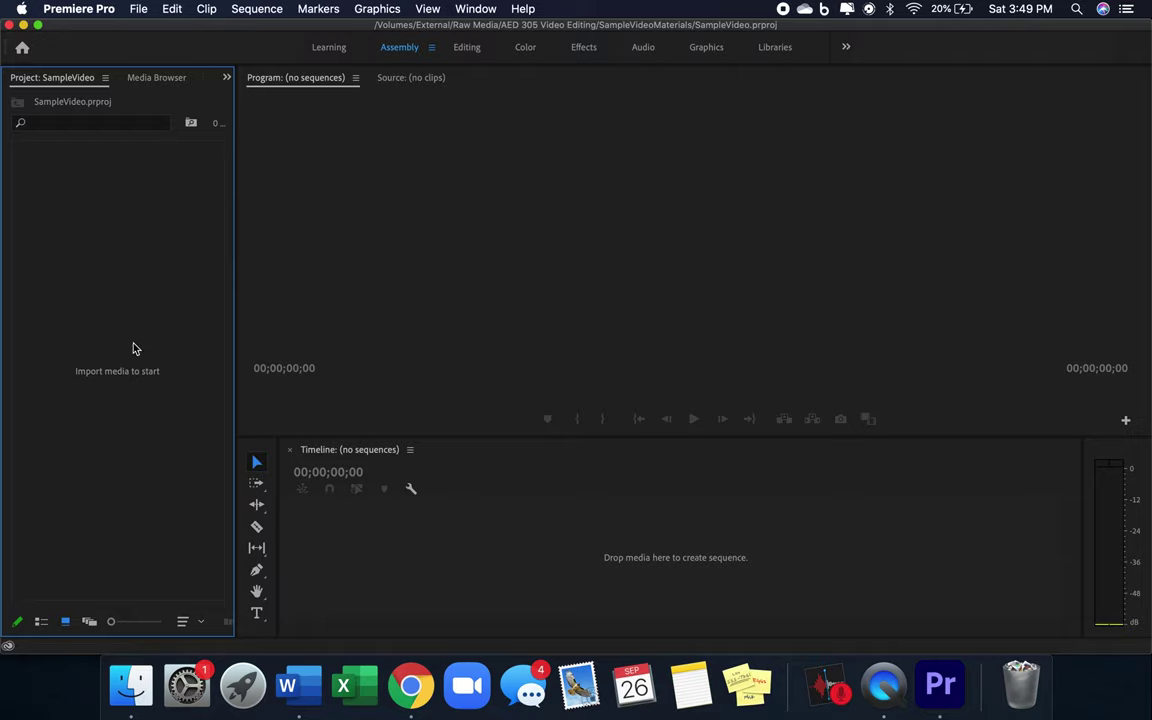
left_click(633, 535)
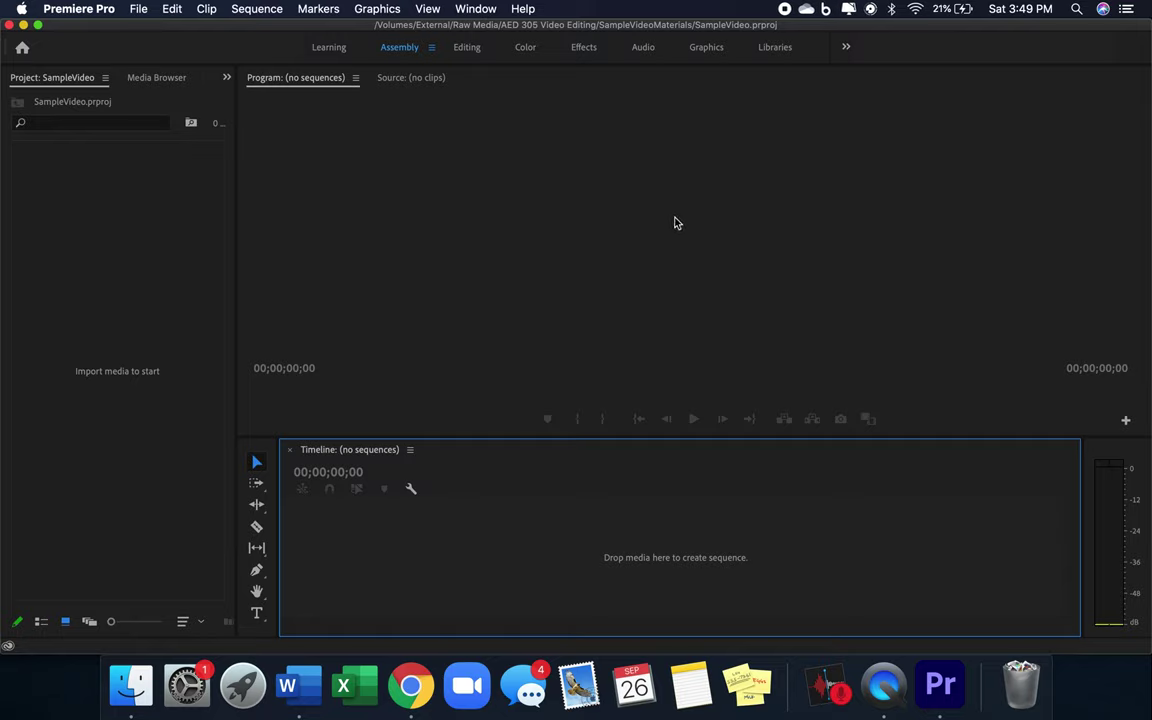
left_click(257, 463)
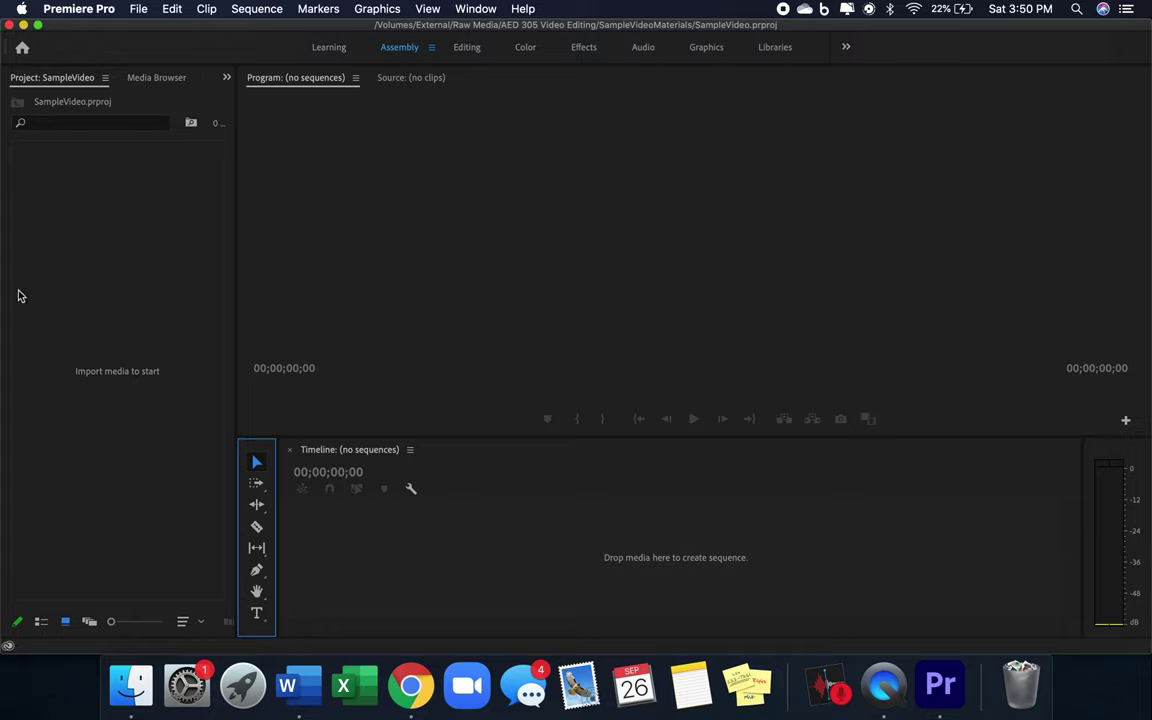
Step: Narrow the Premiere Pro window to check the SampleVideoMaterials folder in Finder, and restore the window to full width
left_click_drag(3, 318, 201, 340)
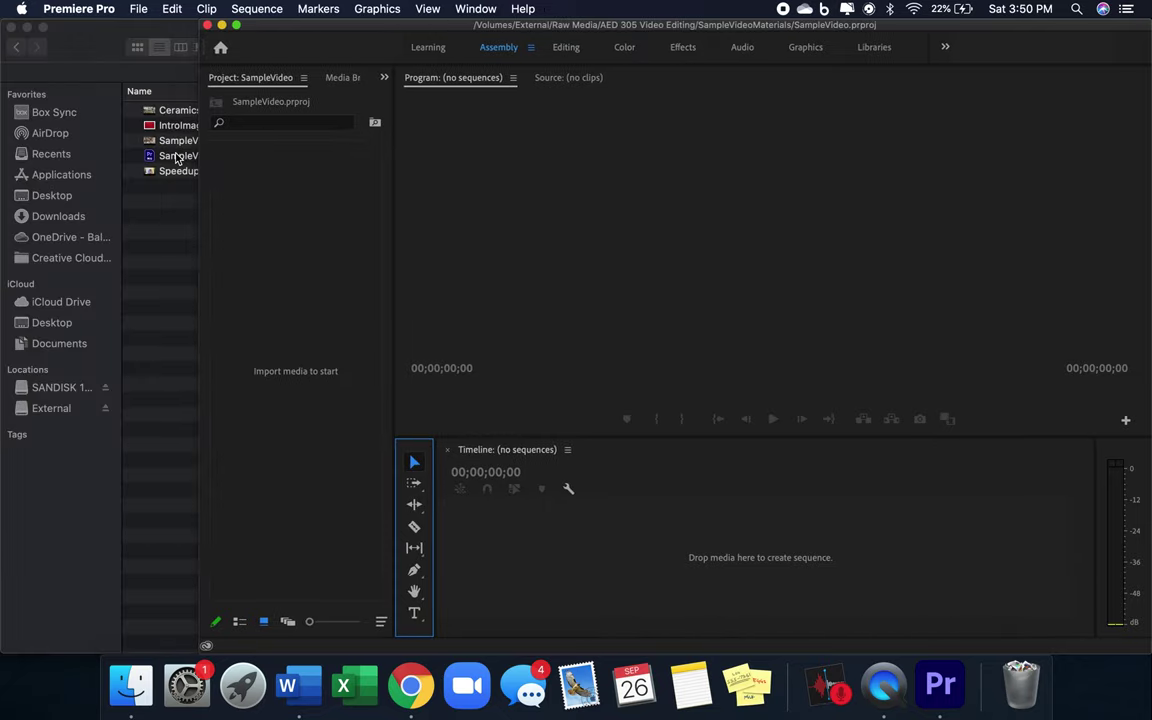
left_click_drag(178, 145, 152, 146)
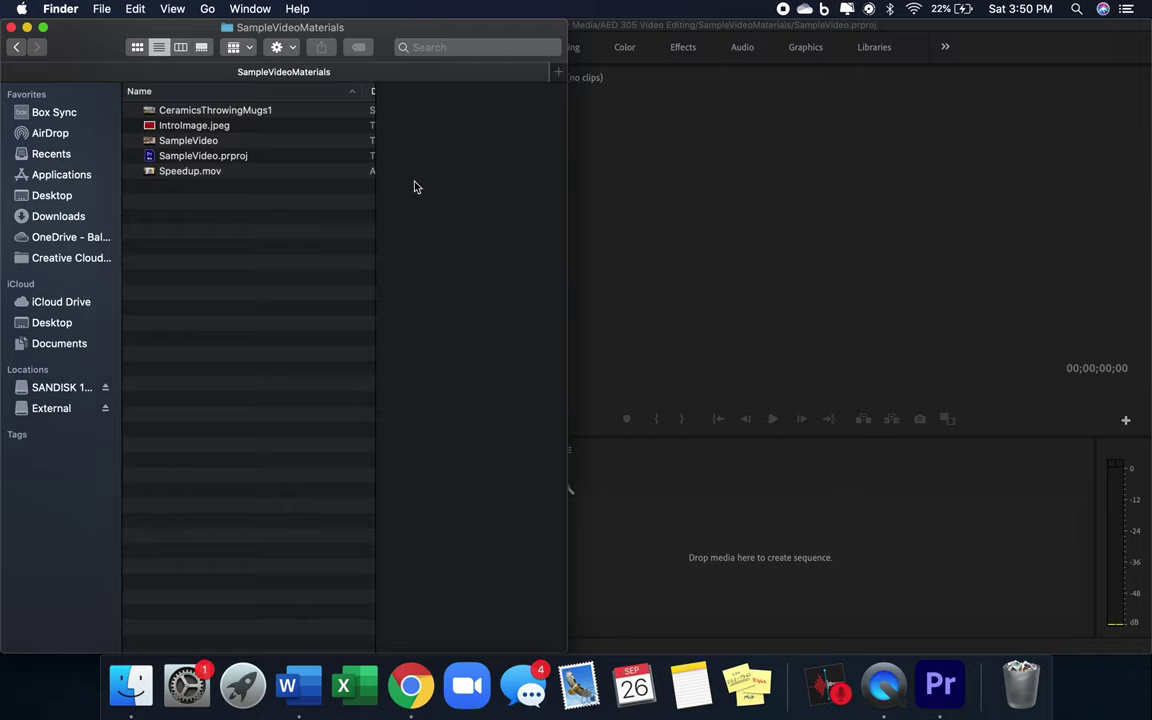
left_click(508, 184)
left_click_drag(200, 145, 3, 145)
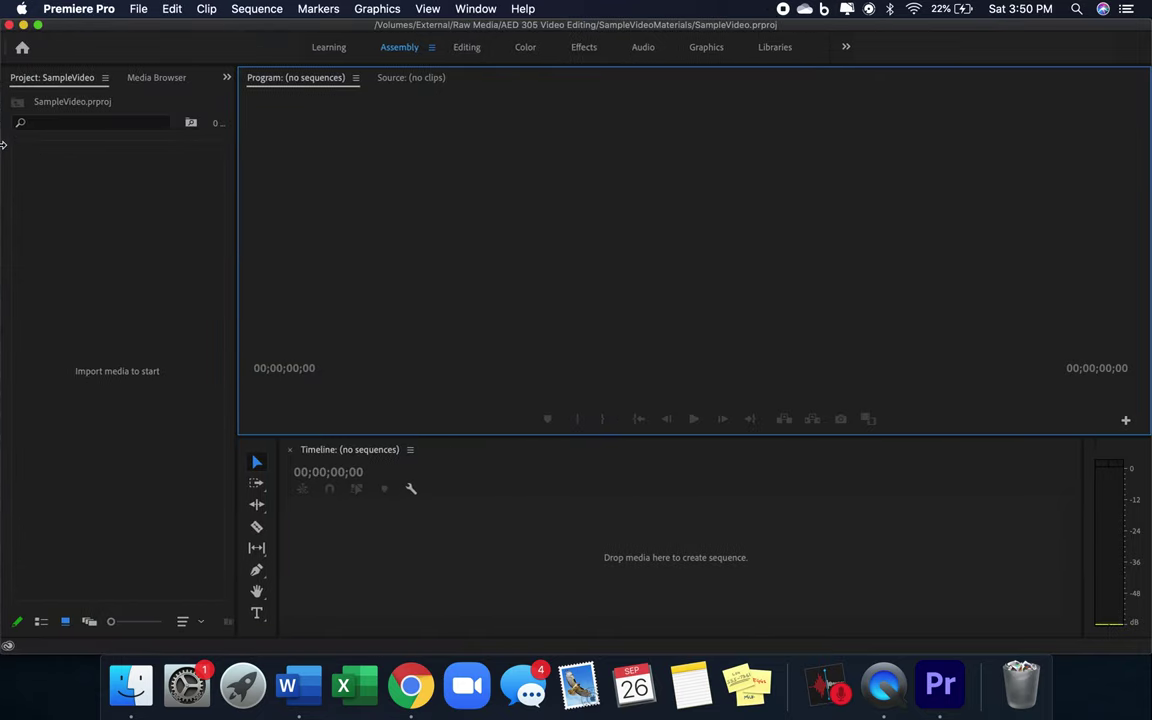
Step: Import IntroImage.jpeg and SampleVideo from the SampleVideoMaterials folder into the project
left_click(139, 8)
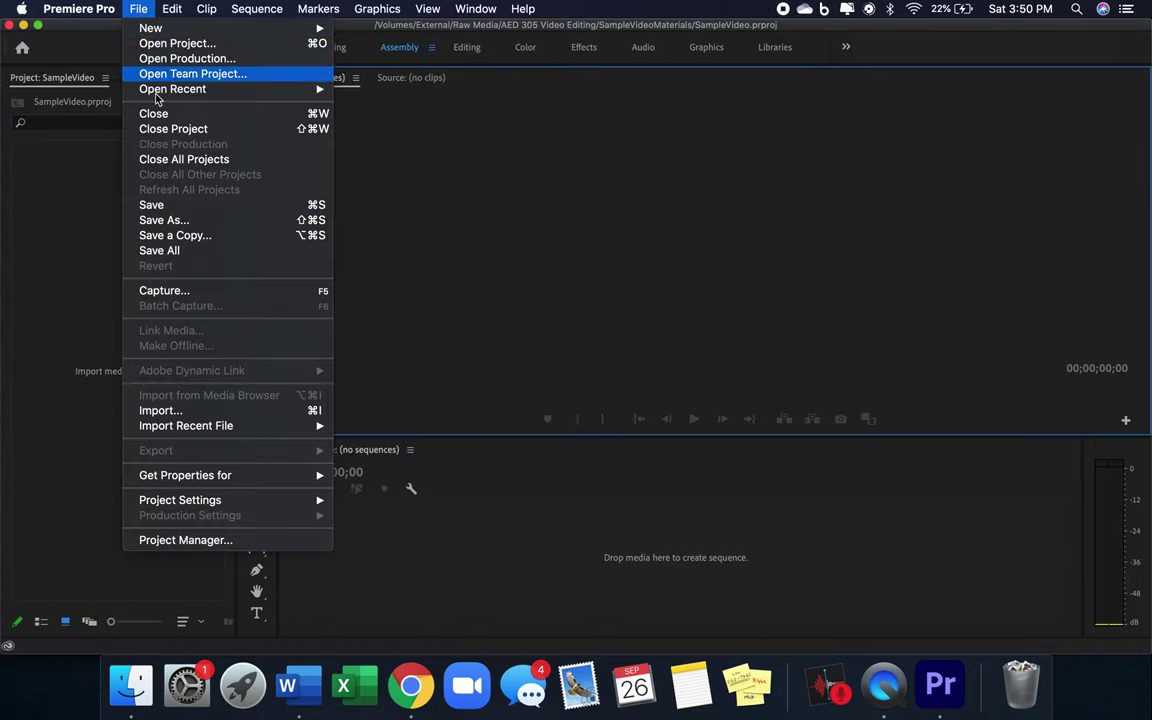
left_click(150, 410)
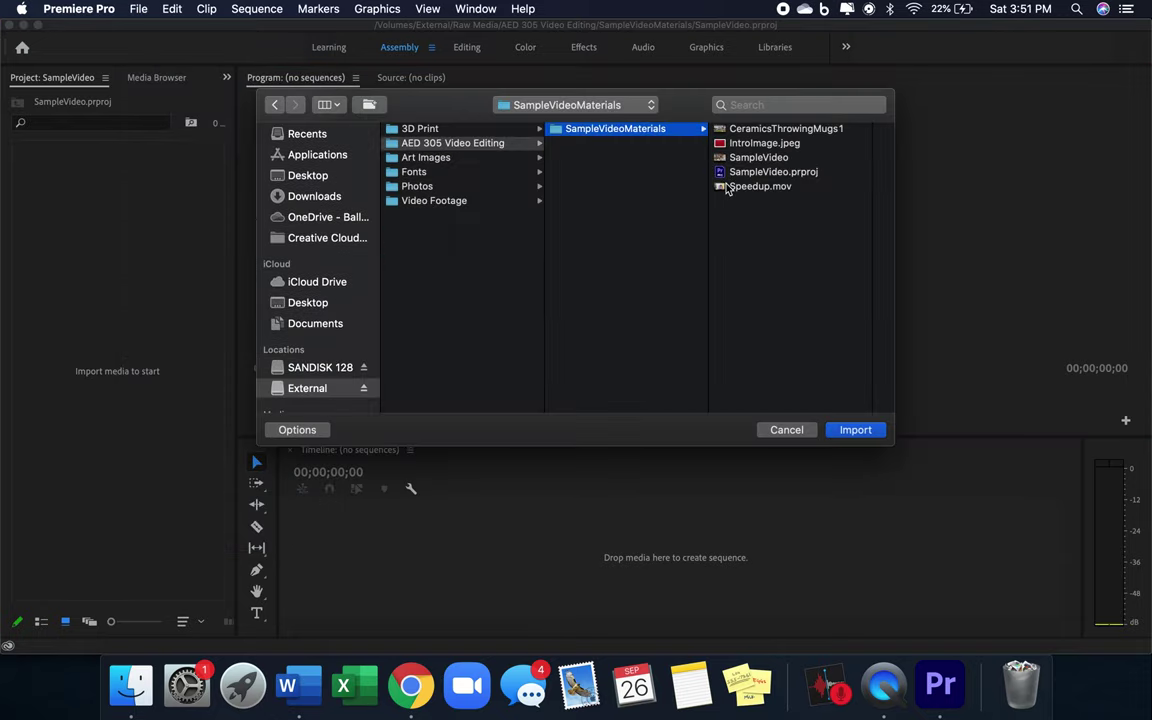
left_click(744, 158)
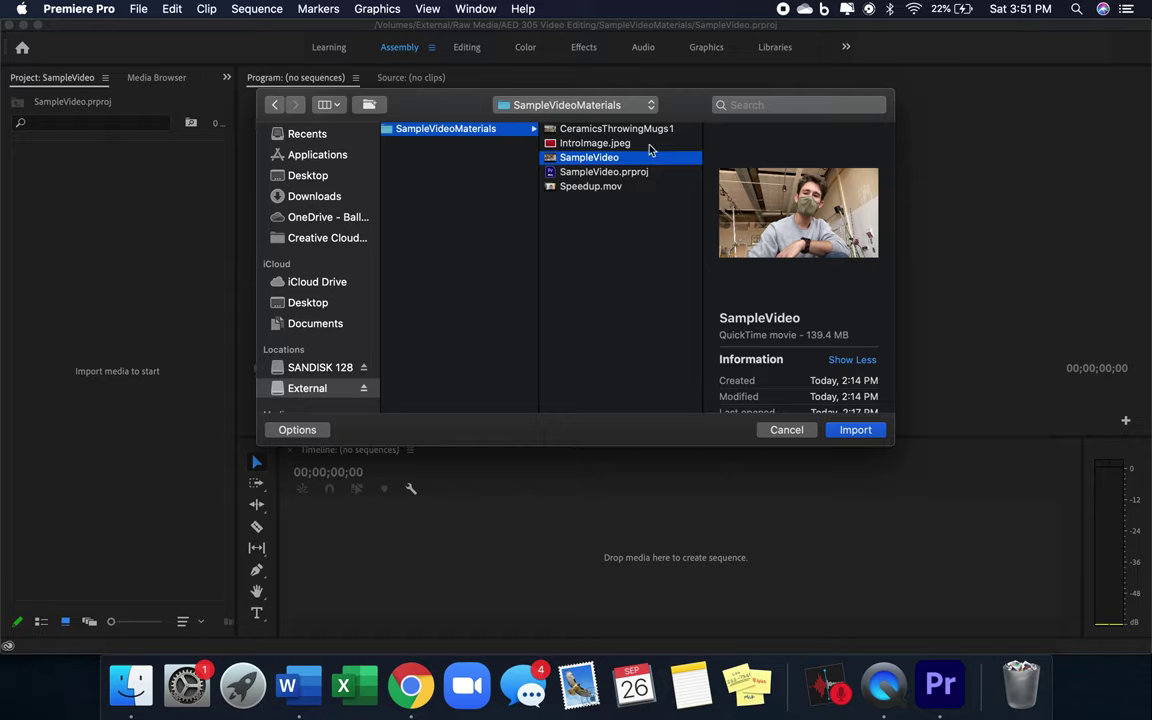
left_click(650, 145, "shift")
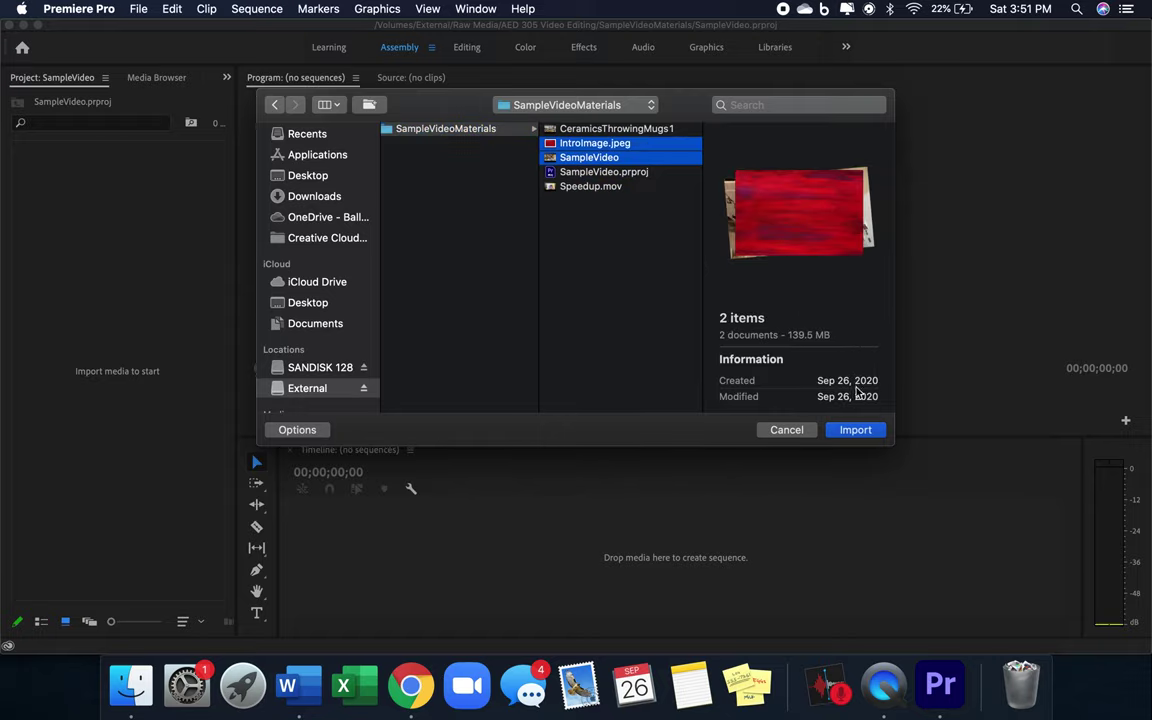
left_click(853, 431)
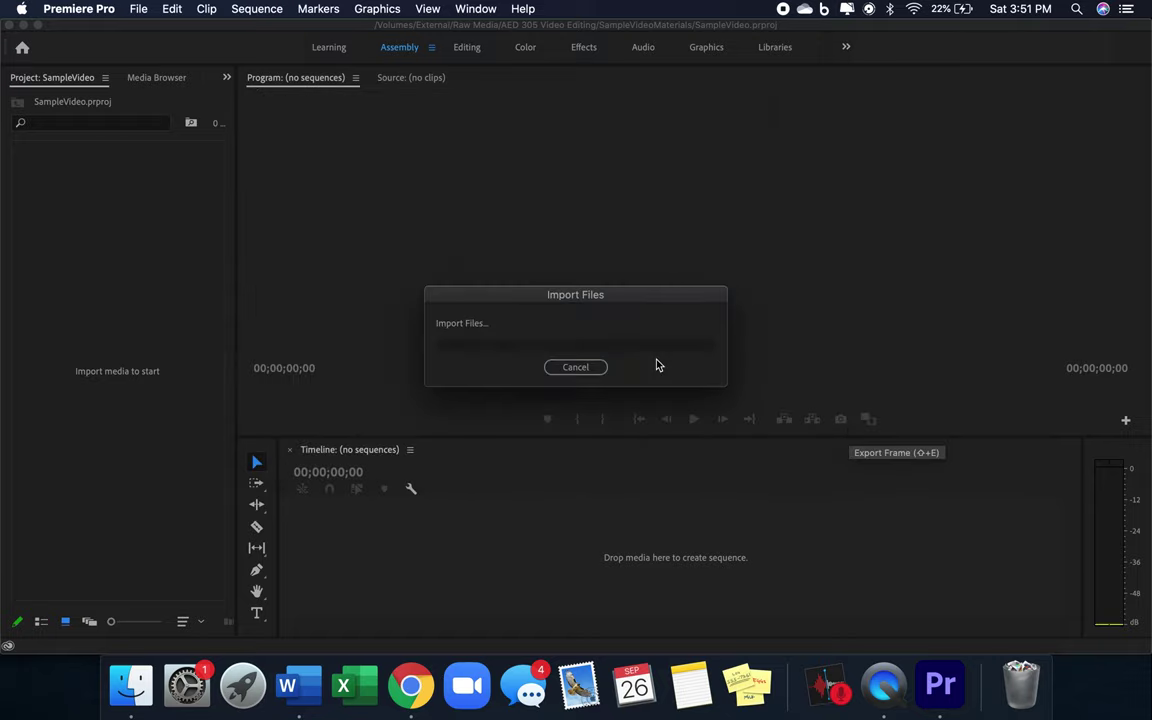
left_click(175, 274)
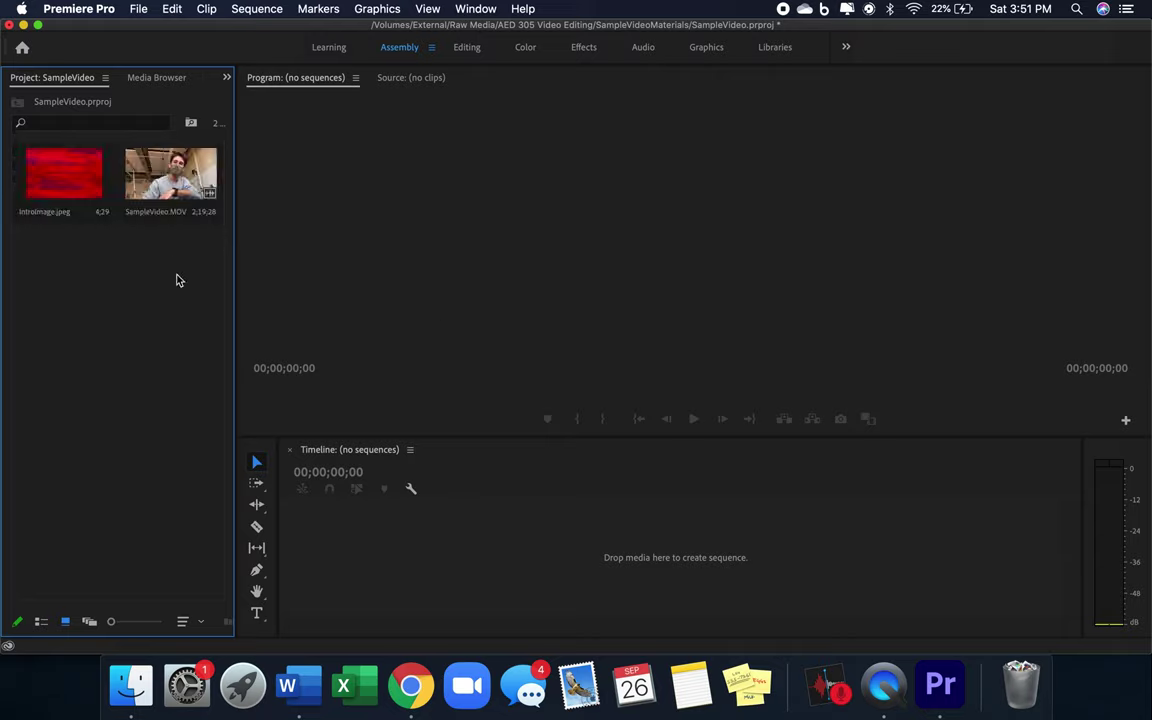
Step: Create a sequence from SampleVideo.MOV in the empty timeline and check its linked video and audio tracks
left_click(178, 188)
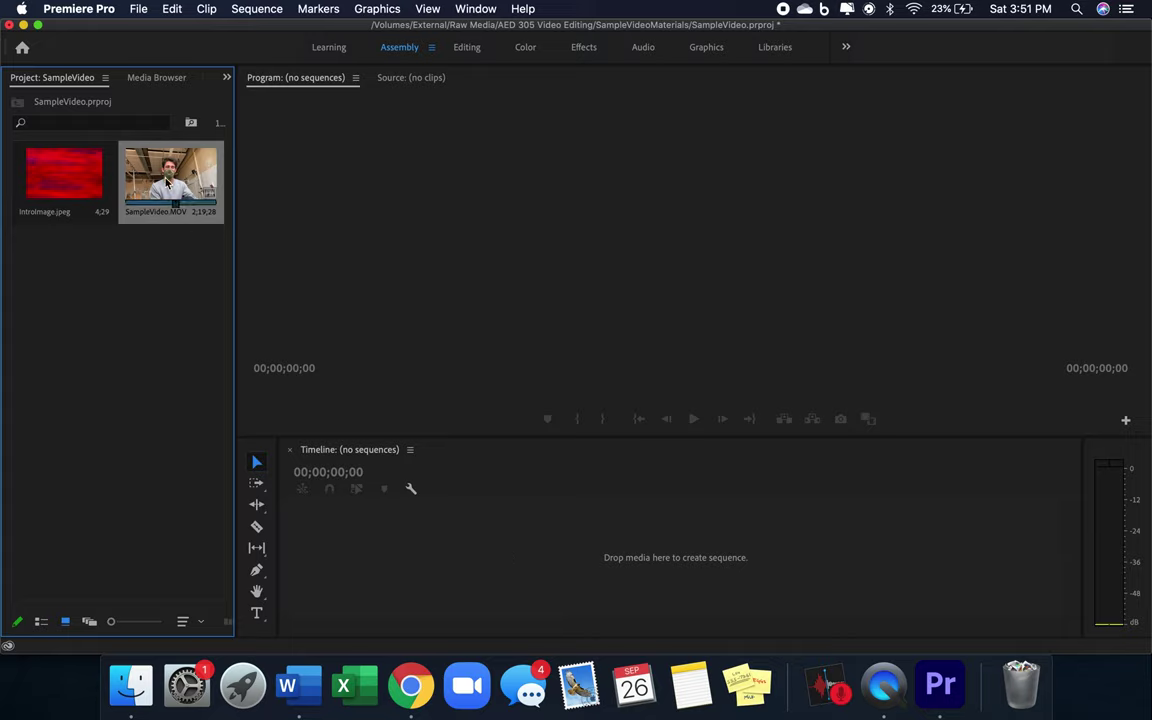
left_click_drag(155, 150, 321, 540)
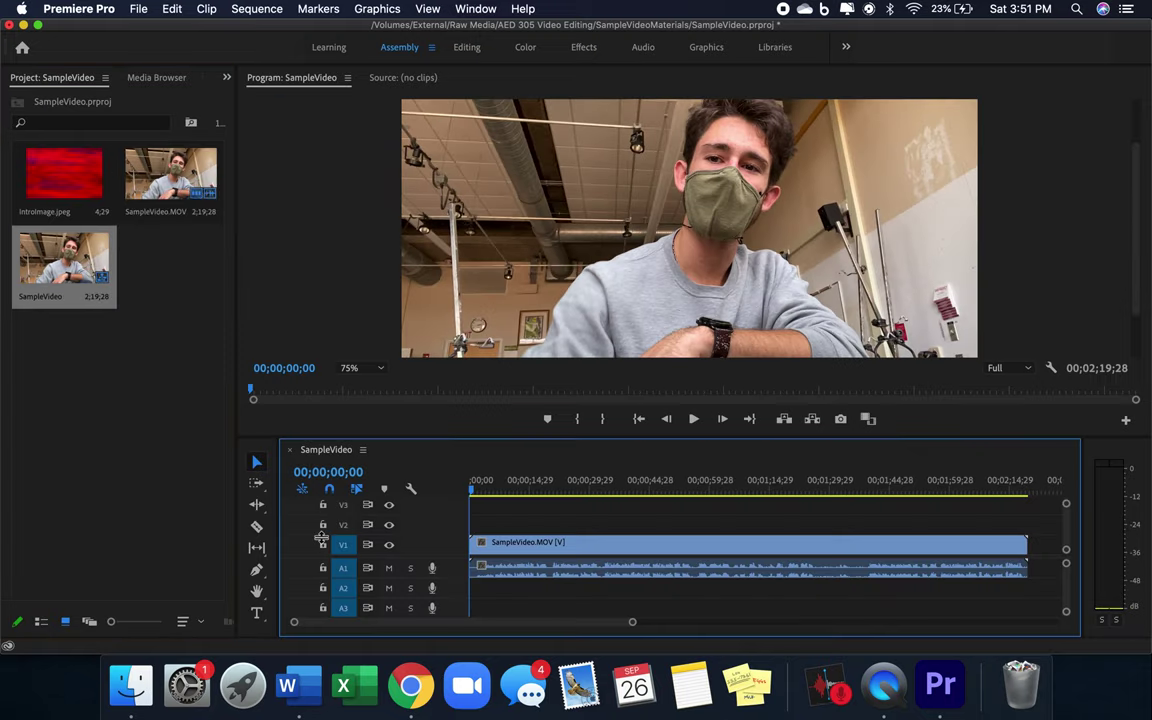
scroll(632, 584, "down", 3)
scroll(632, 584, "up", 3)
left_click(525, 546)
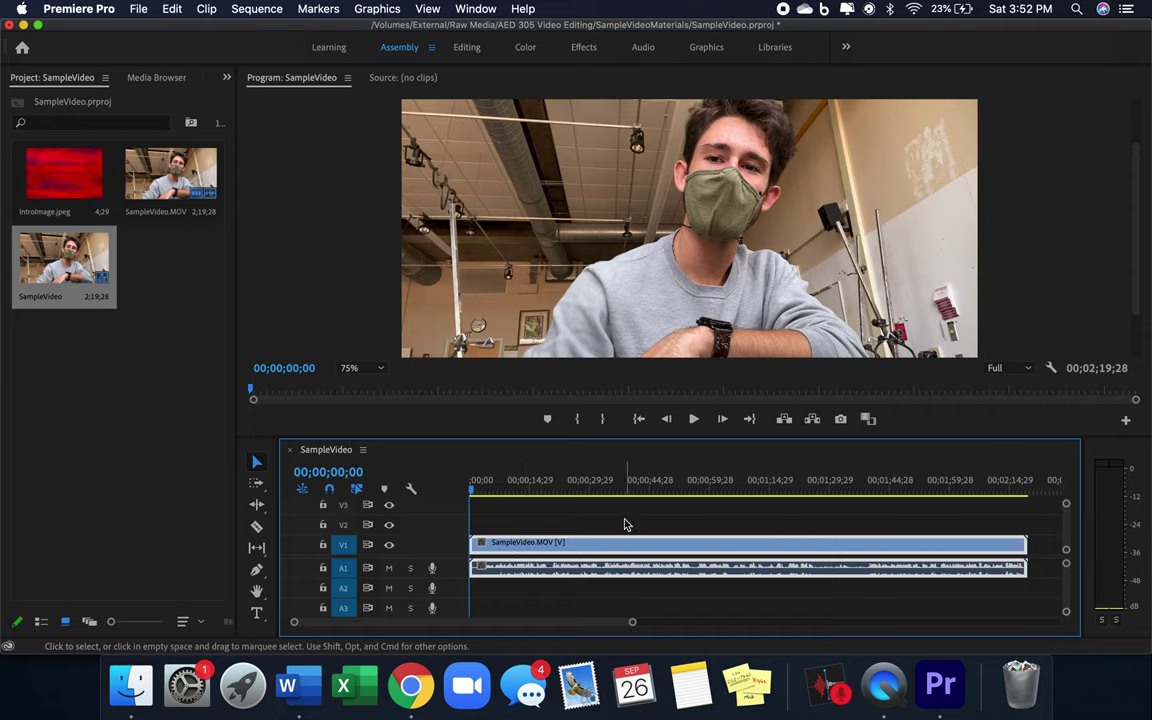
left_click(705, 602)
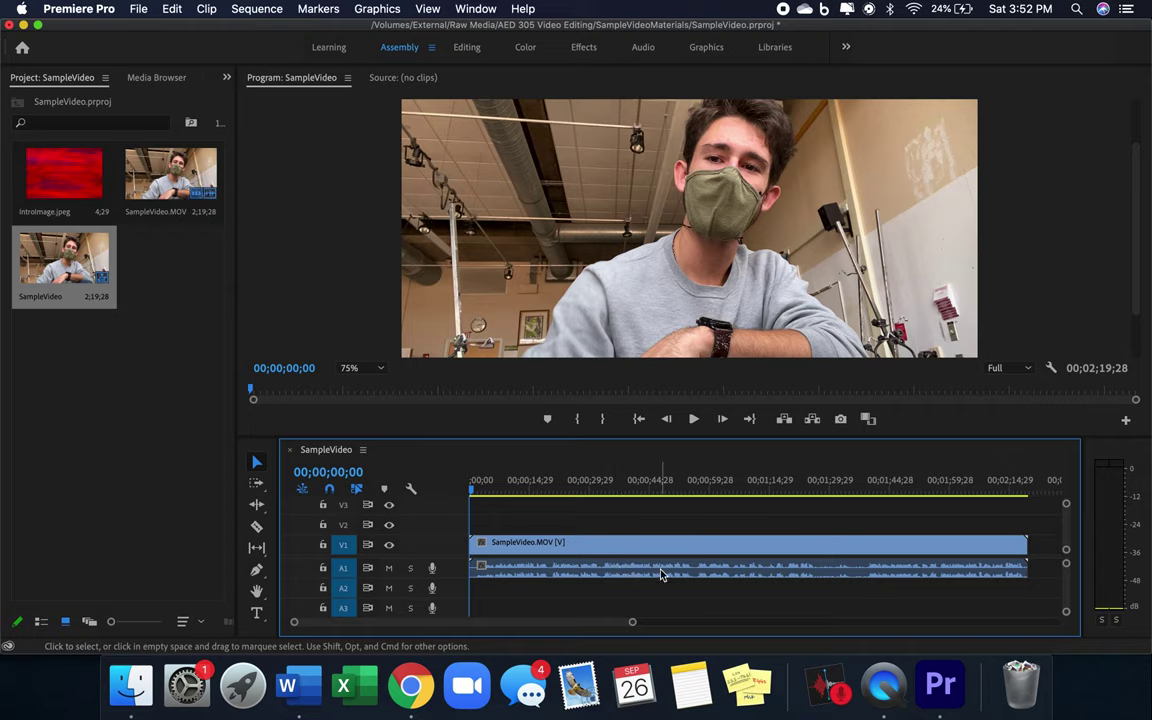
Step: Unlink the audio from the video of the SampleVideo.MOV clip and select each part separately
left_click(505, 542)
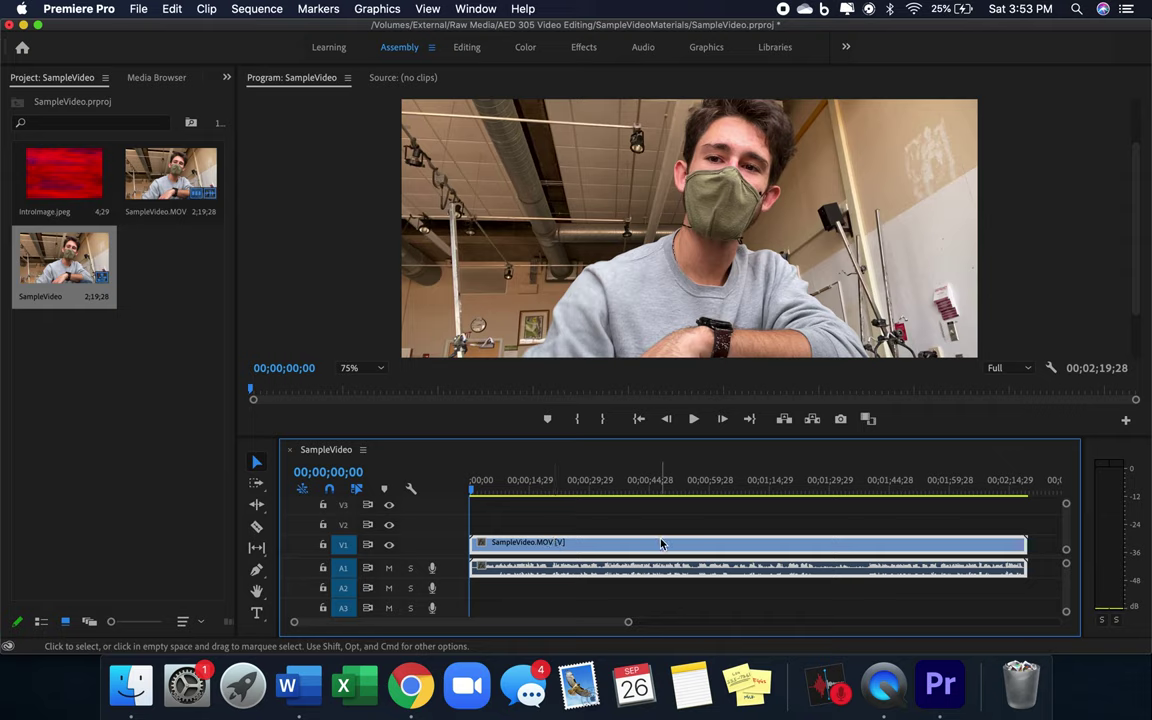
right_click(545, 547)
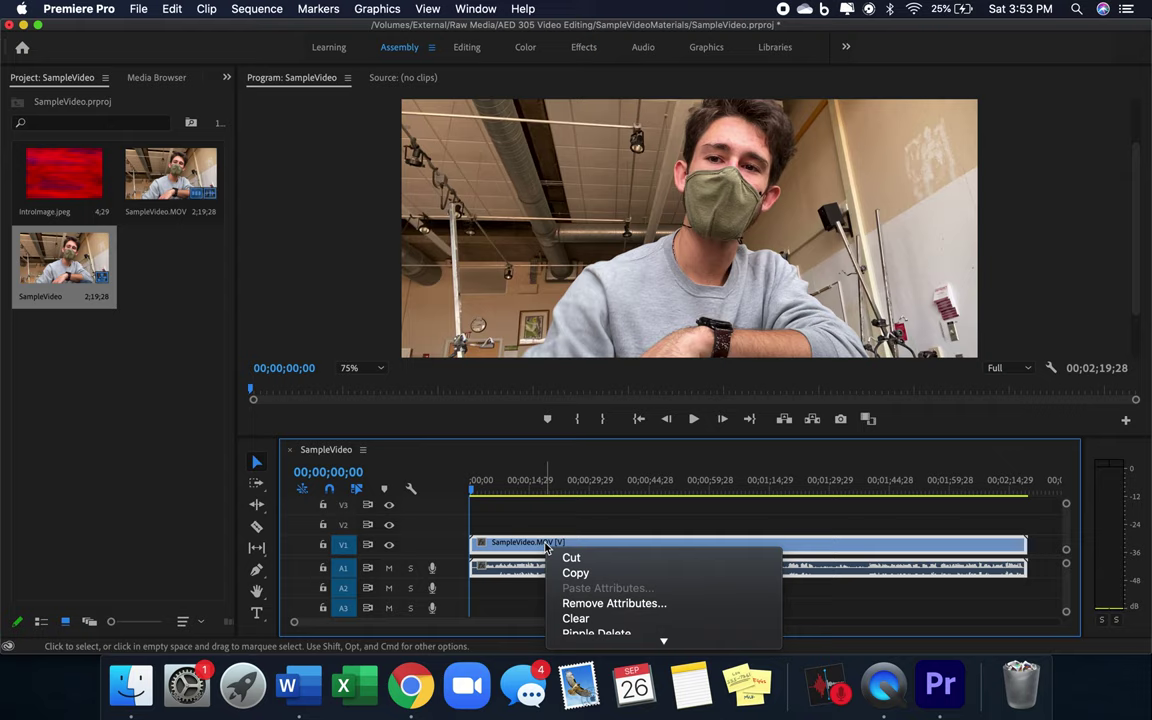
scroll(560, 556, "down", 5)
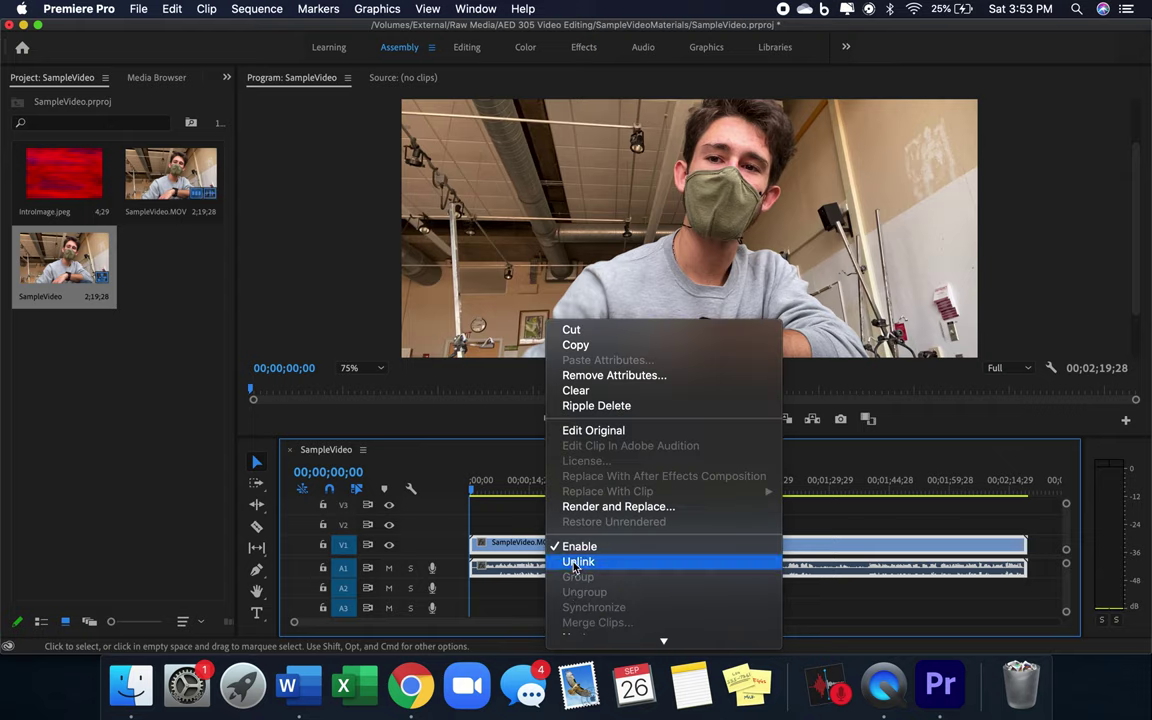
left_click(578, 562)
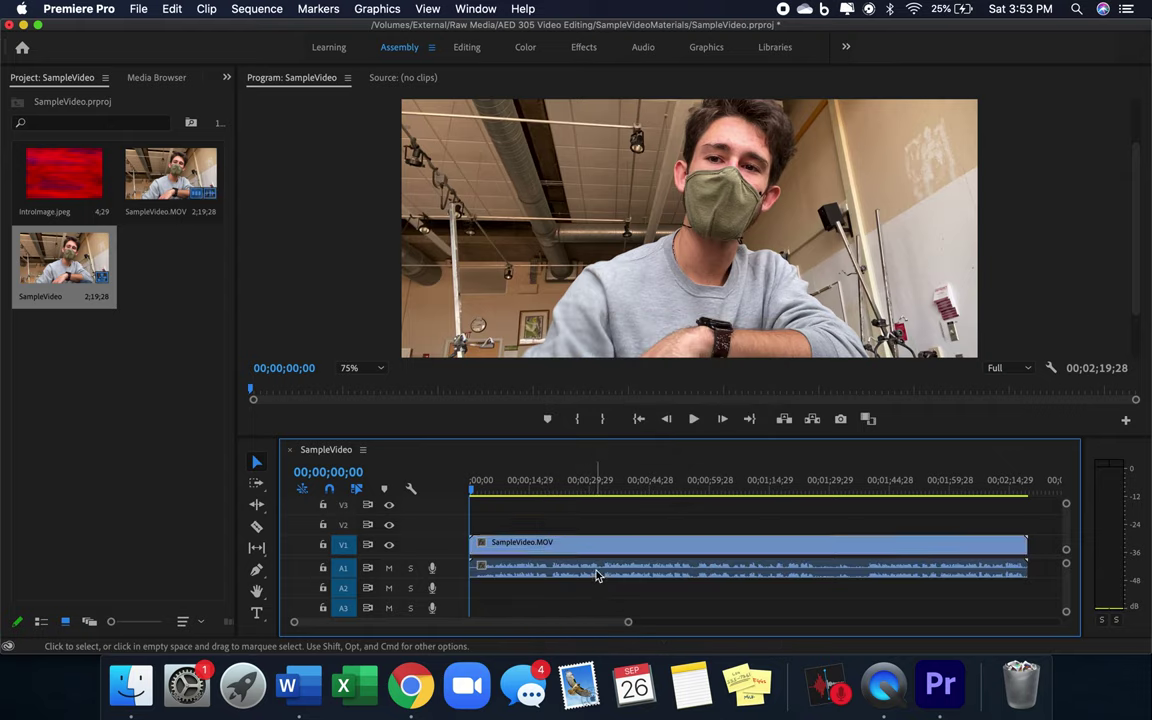
left_click(597, 572)
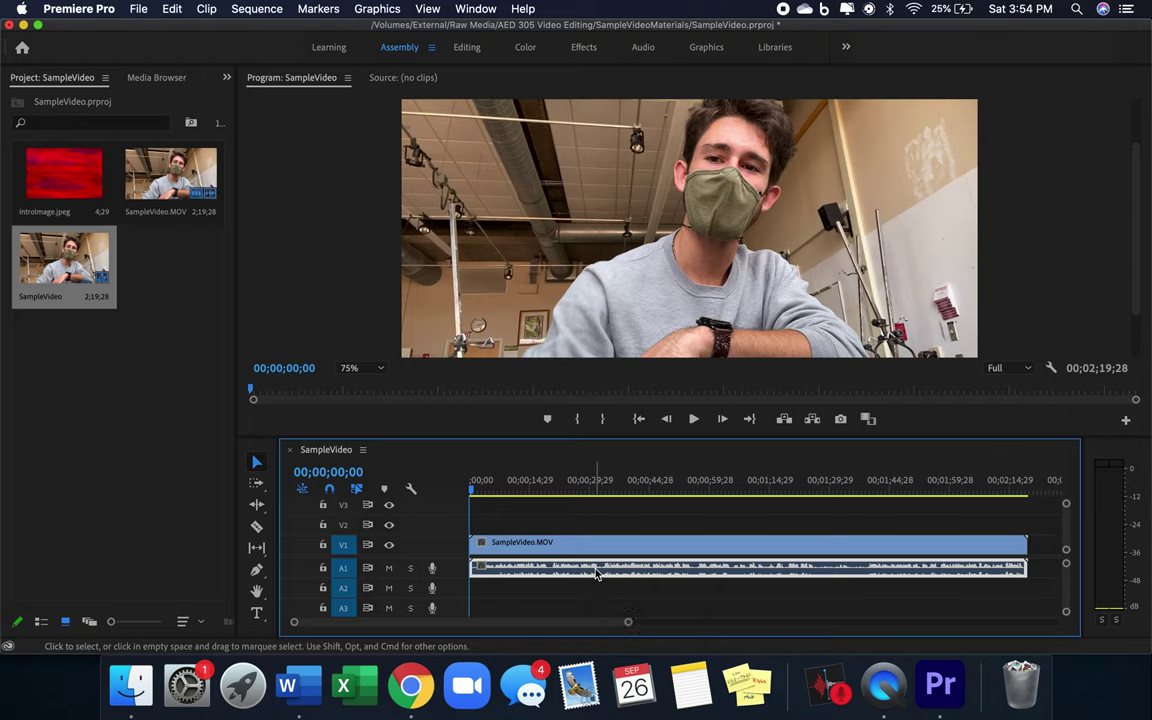
left_click(582, 527)
left_click(581, 549)
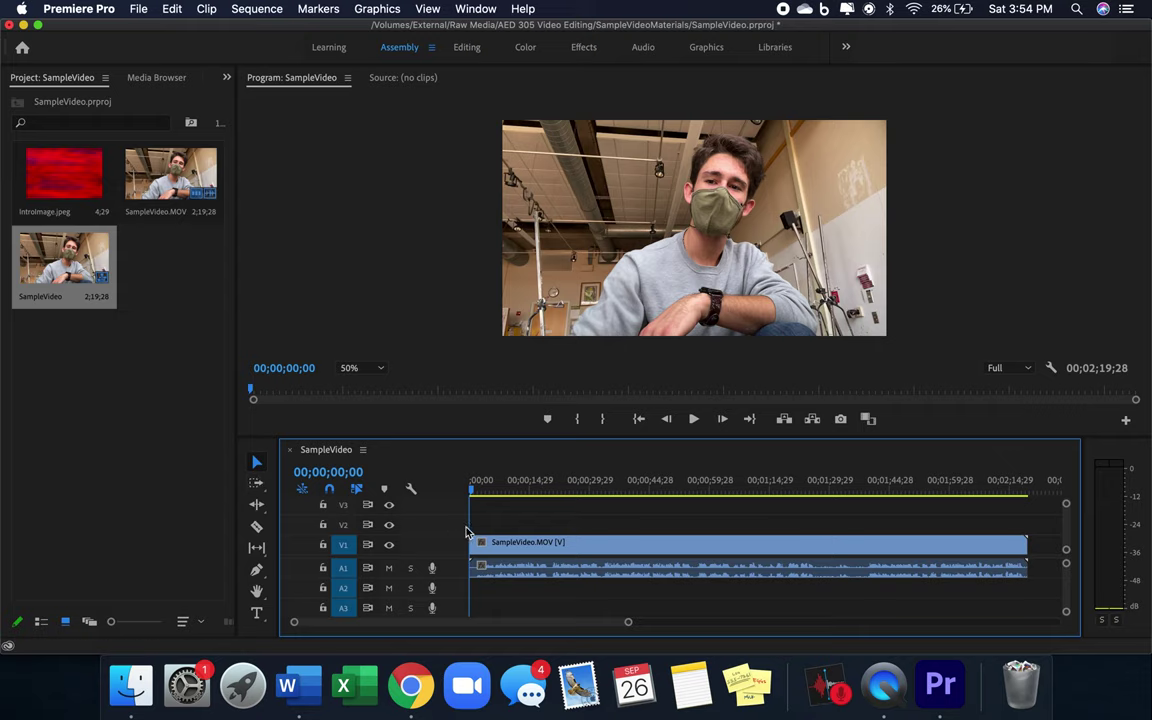
Step: Move the SampleVideo.MOV clip about 15 seconds later on the timeline
left_click(490, 549)
mouse_move(525, 548)
left_mouse_down()
mouse_move(595, 555)
mouse_move(514, 548)
left_mouse_up()
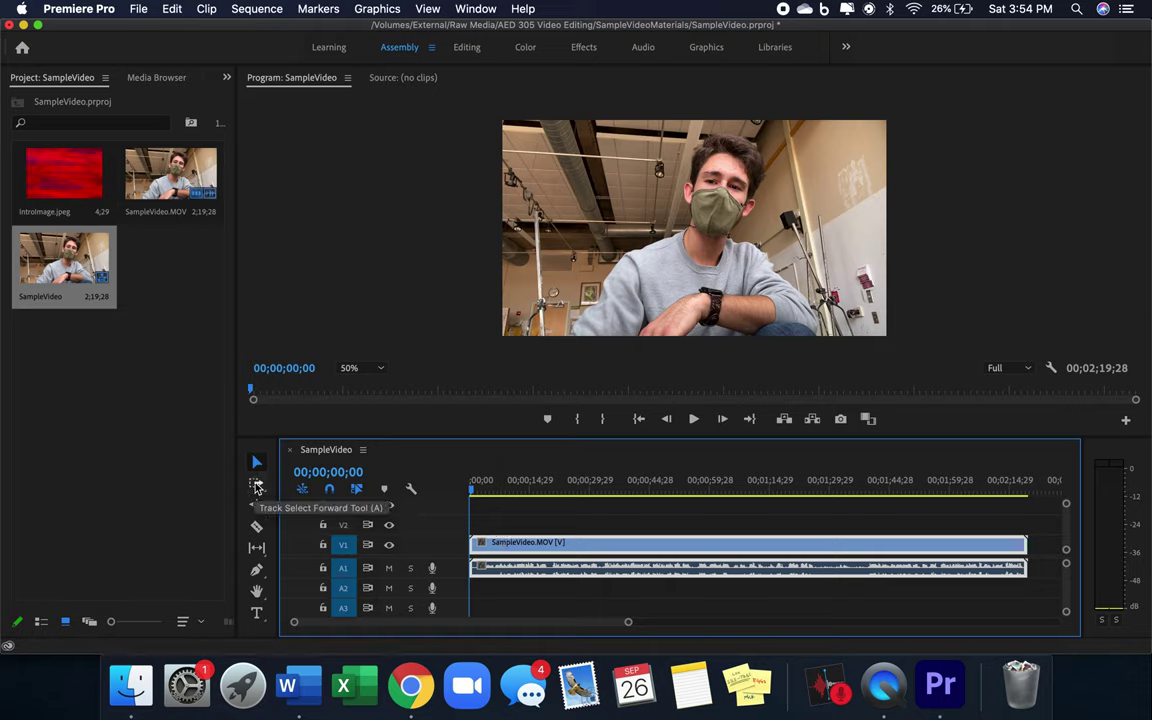
left_click(257, 486)
left_click_drag(470, 545, 530, 545)
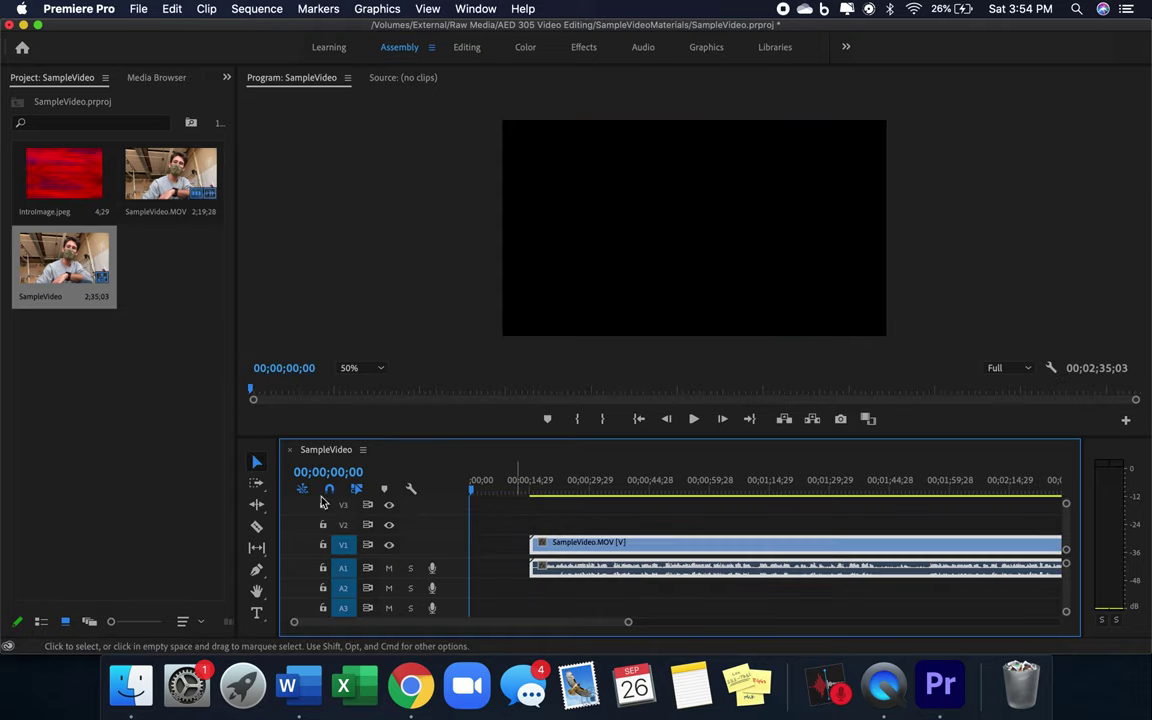
Step: Move the clip back to the sequence start with the Track Select Forward tool, and return to the Selection tool
left_click(256, 483)
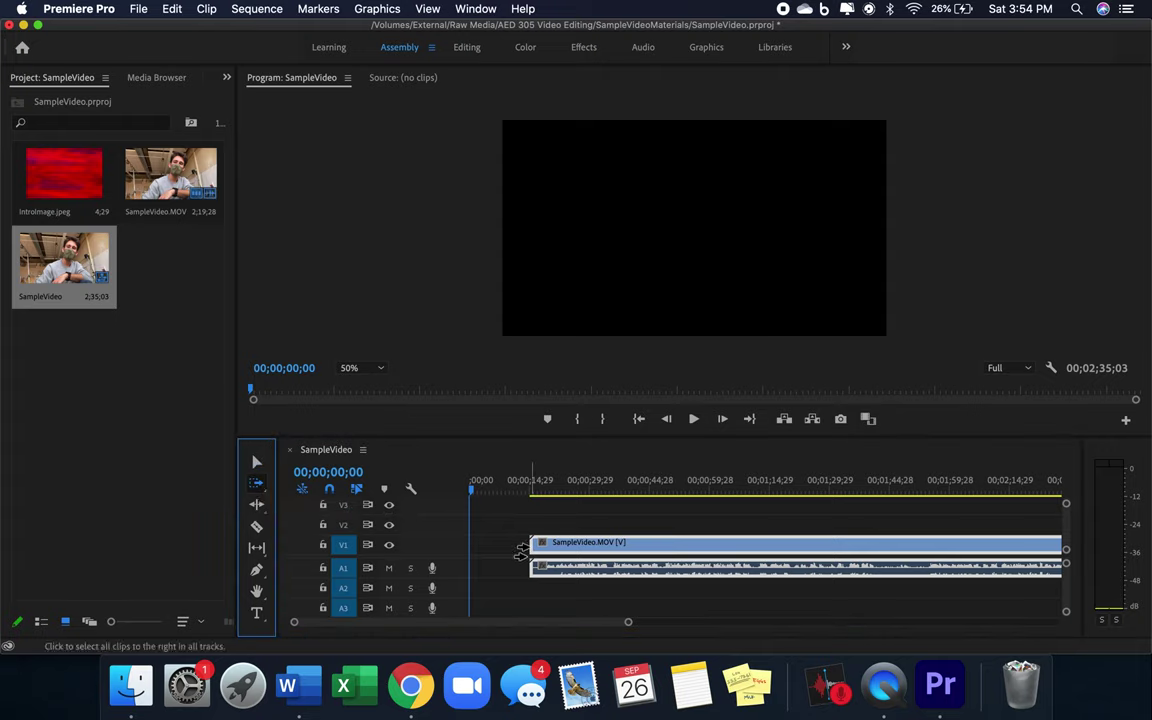
left_click_drag(521, 551, 466, 550)
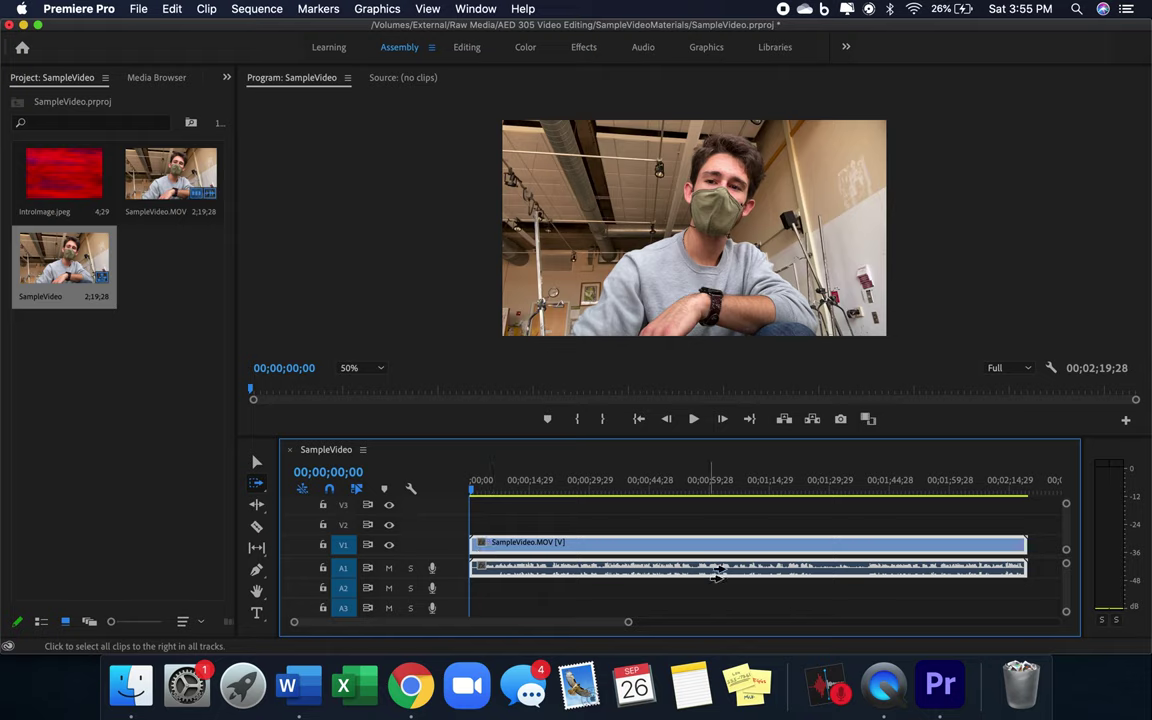
left_click_drag(779, 550, 553, 555)
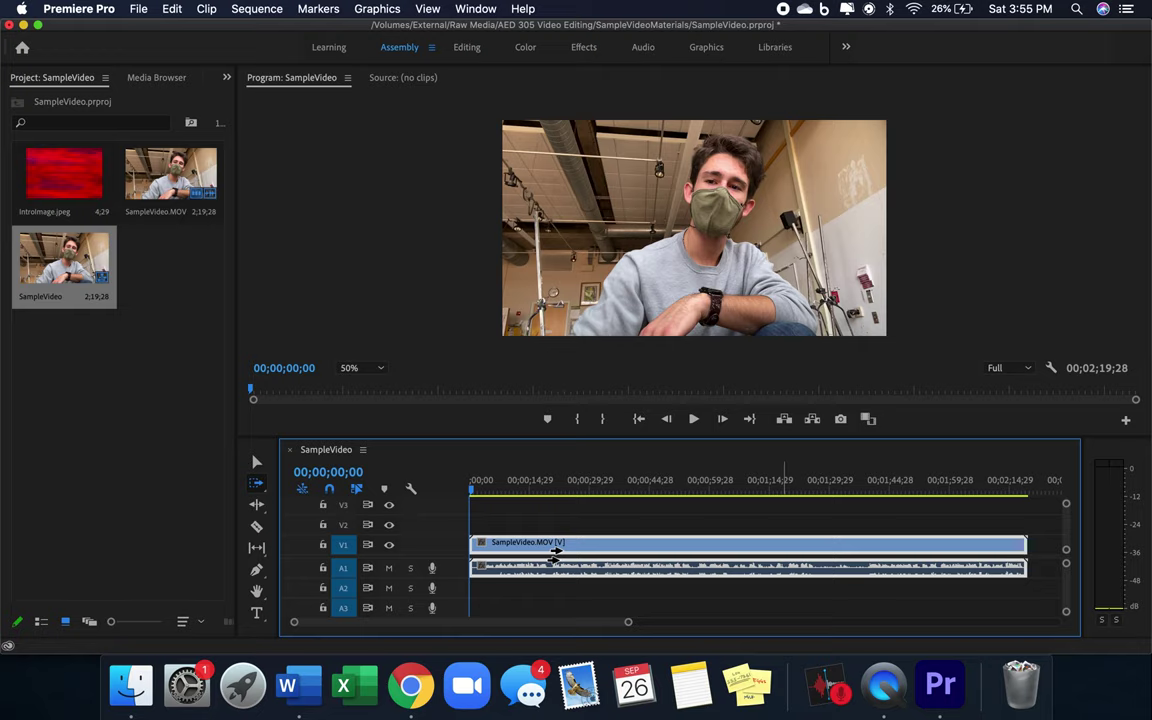
key("v")
left_click(547, 523)
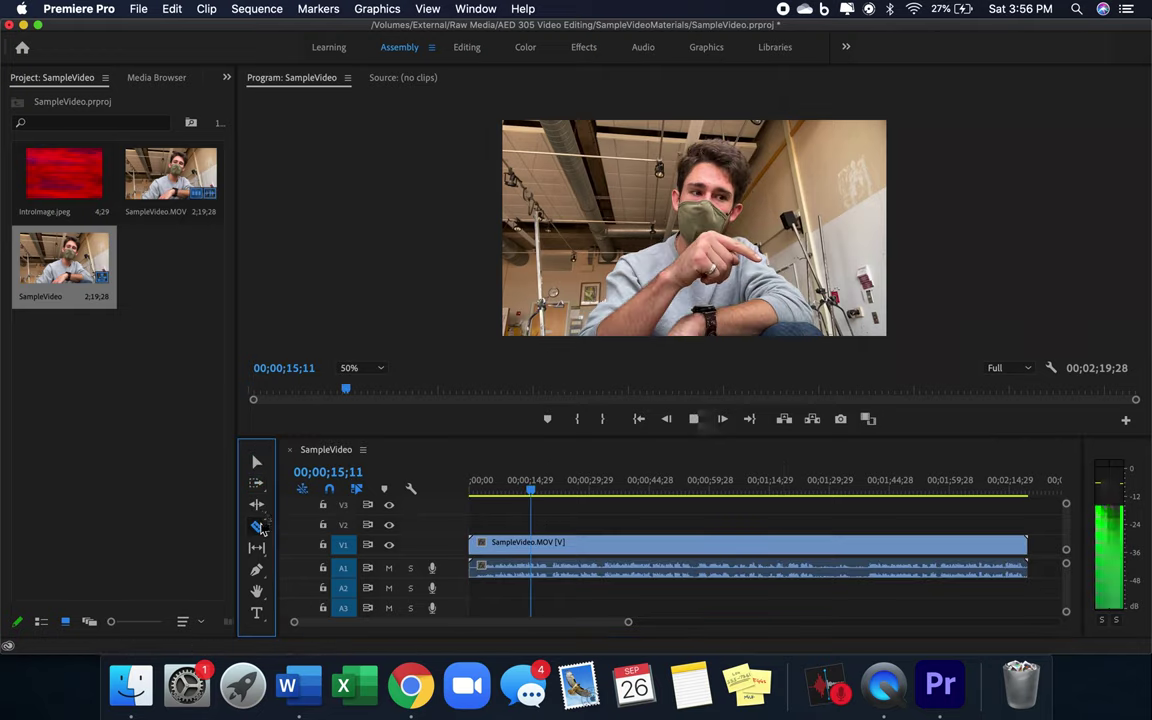
Step: Play the clip's opening seconds, activate the Razor tool, and return the playhead to the sequence start
key("space")
left_click(256, 527)
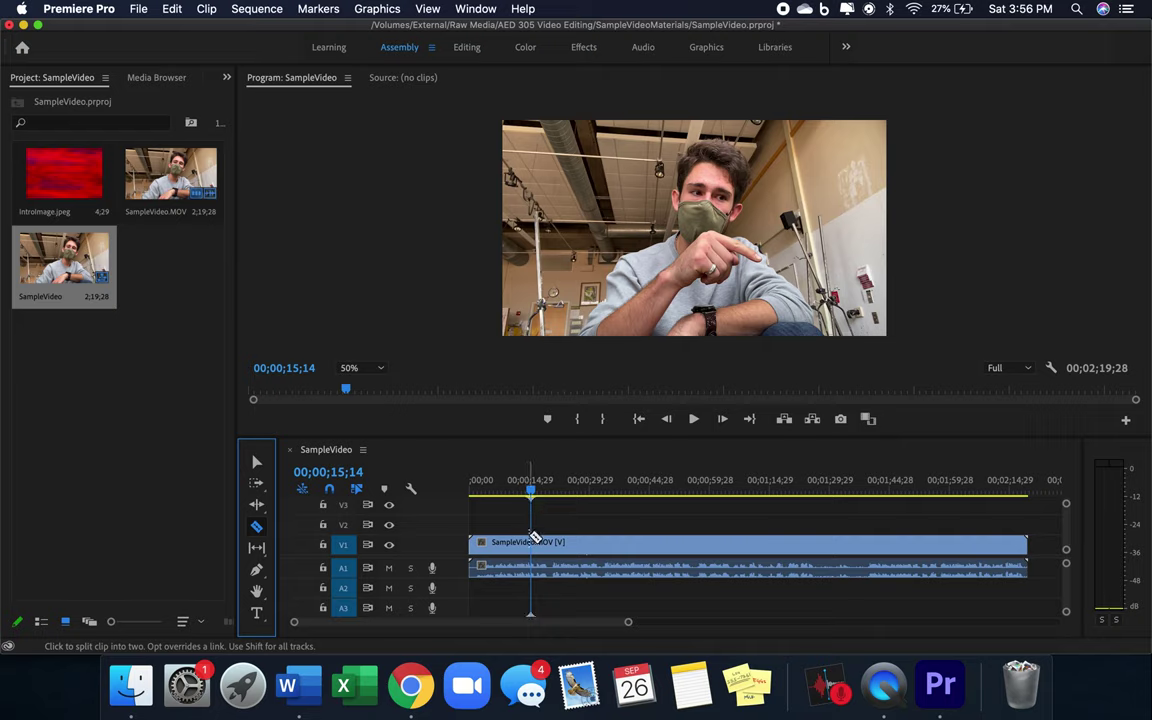
left_click_drag(520, 494, 447, 489)
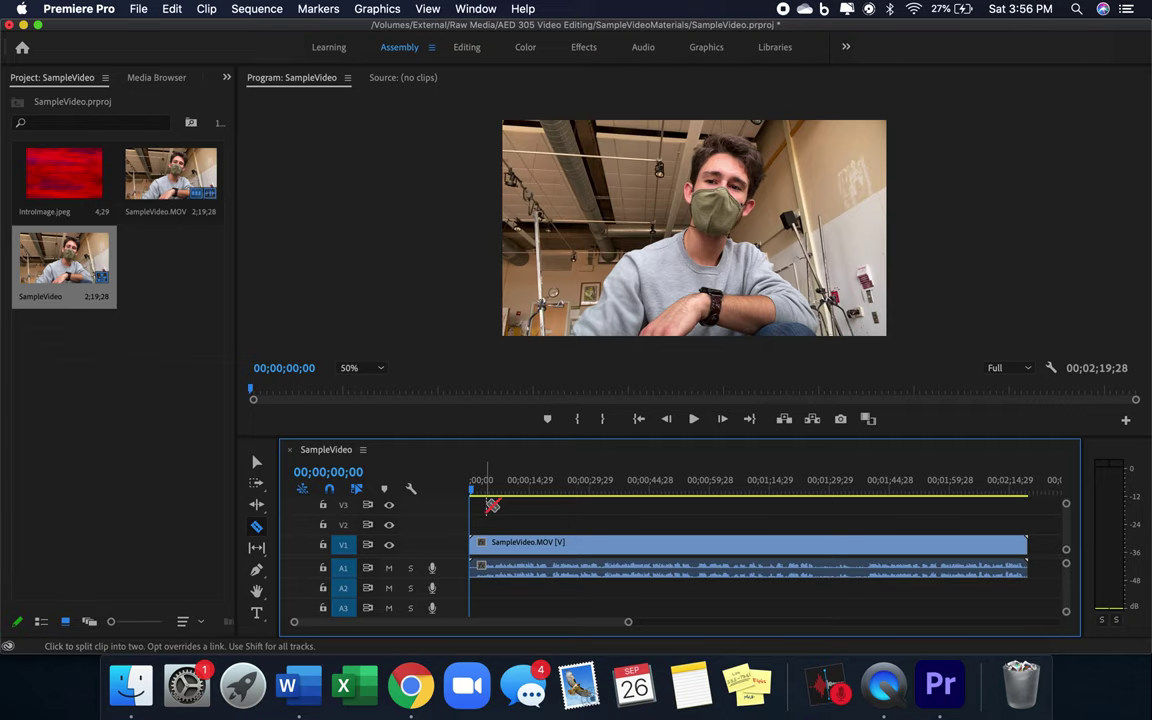
key("space")
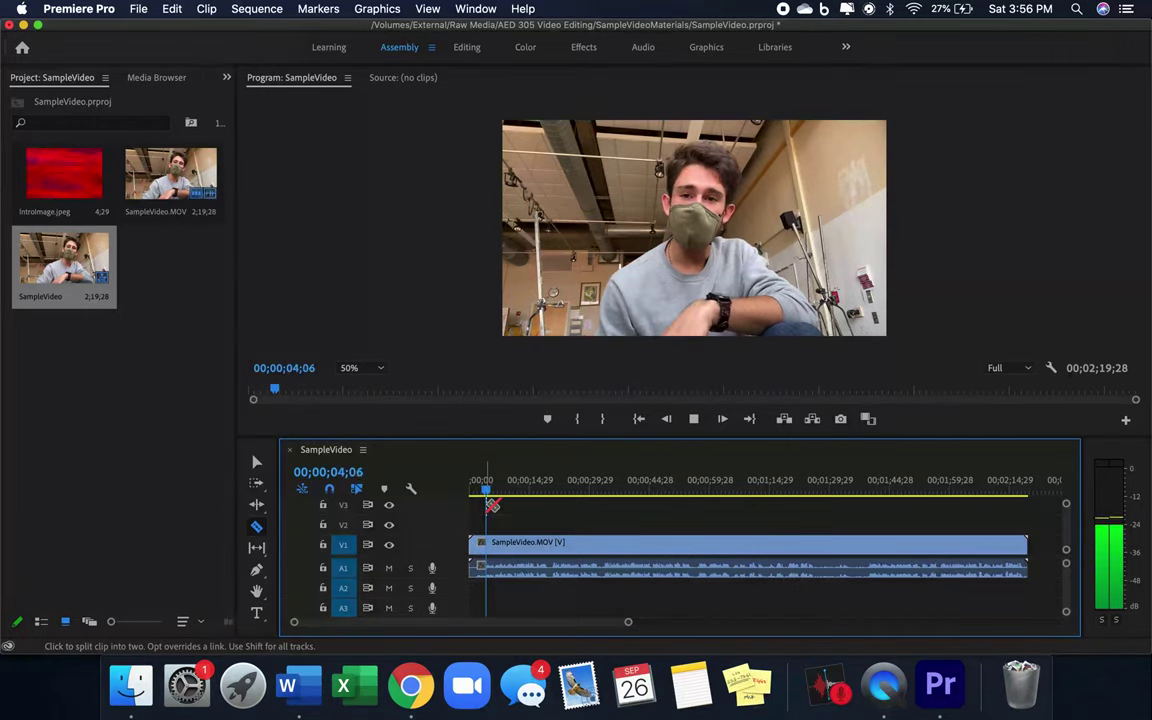
key("space")
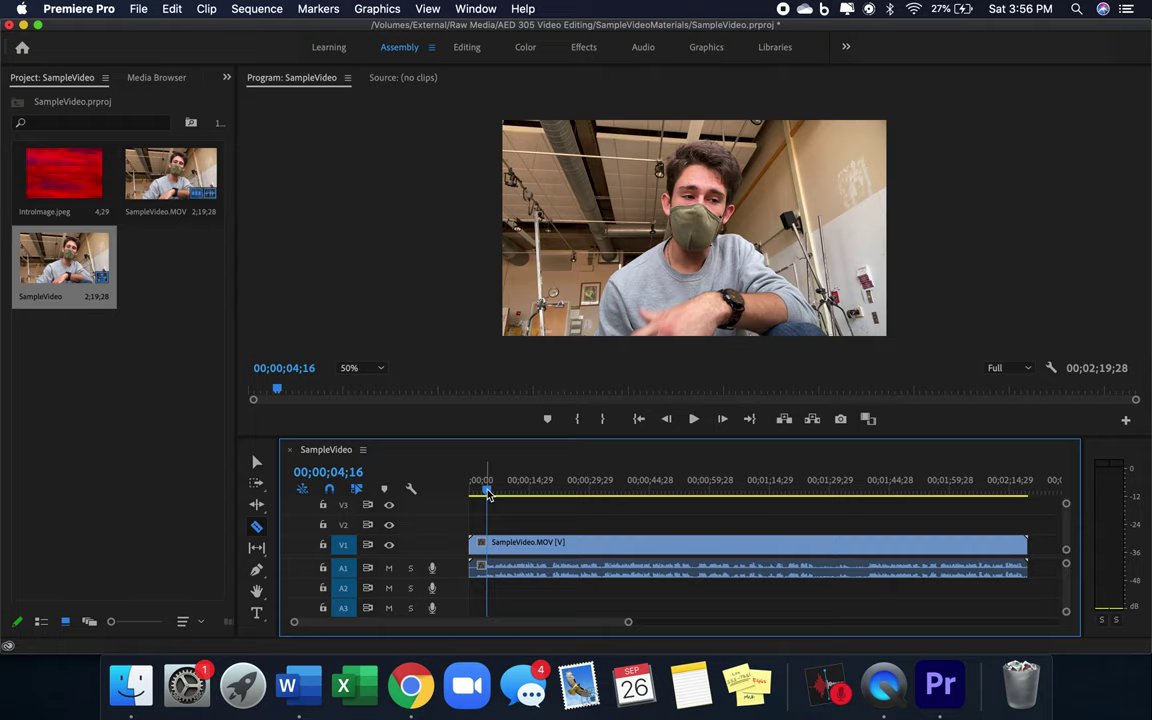
left_click_drag(487, 494, 450, 484)
Step: Zoom the timeline in and out, ending with about the first minute of the clip in view
key("=")
key("=")
key("=")
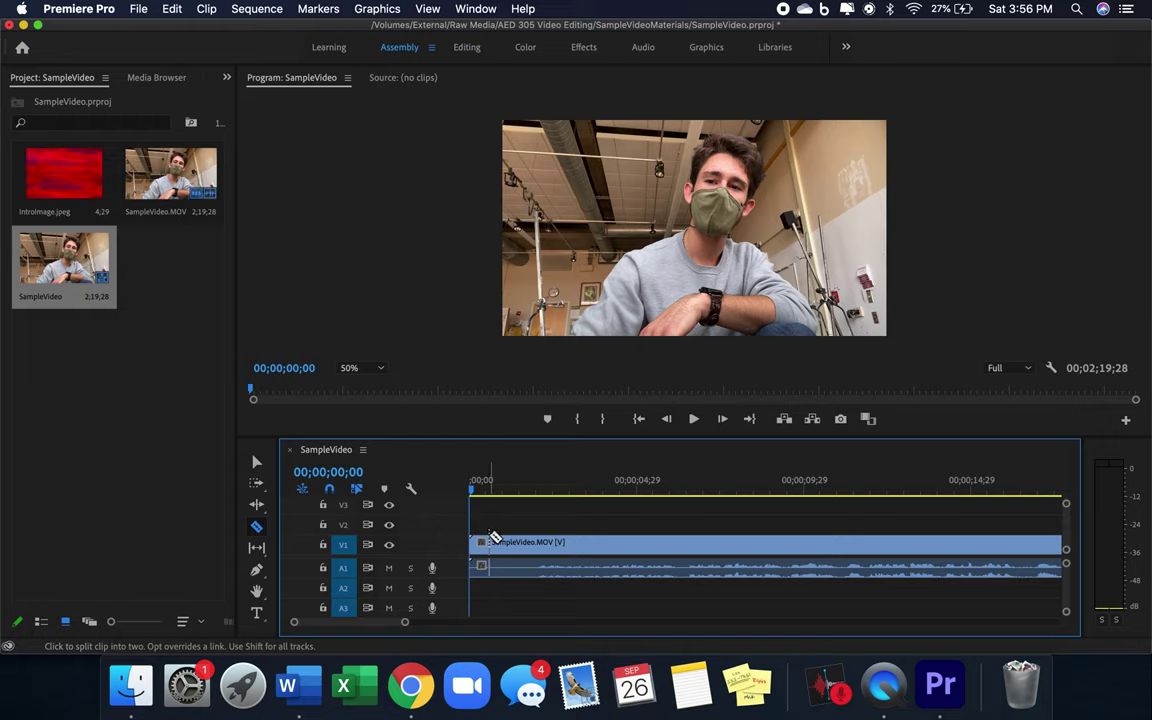
key("minus")
key("minus")
key("minus")
key("=")
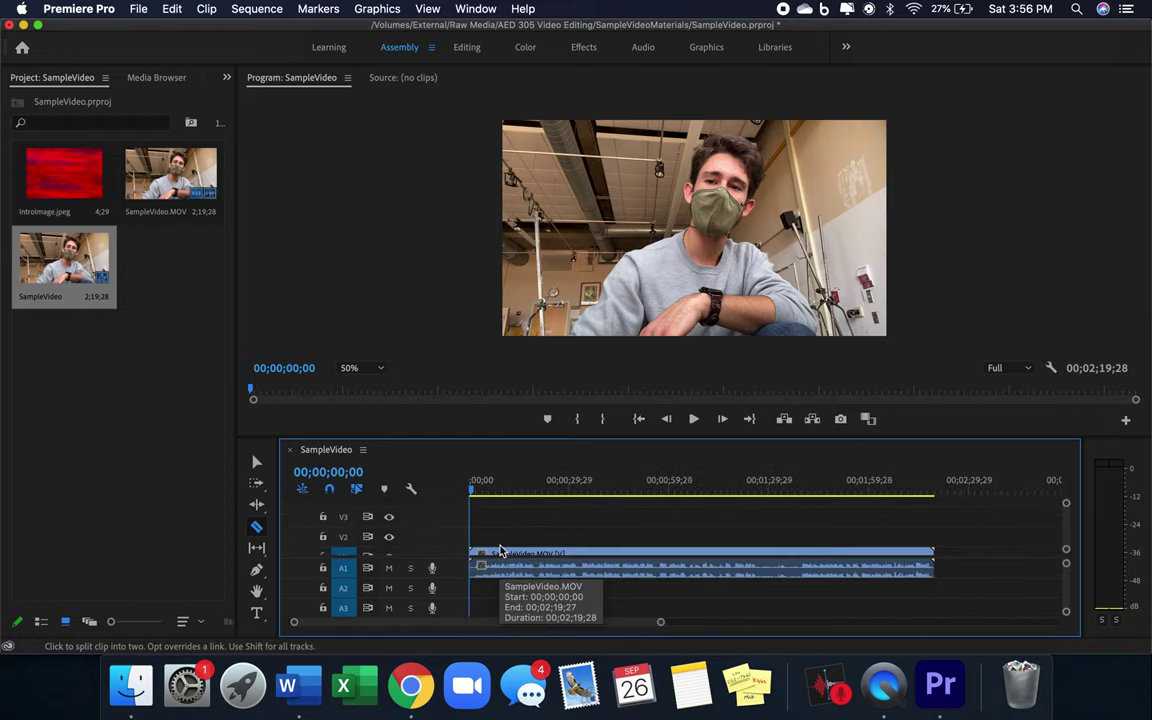
key("=")
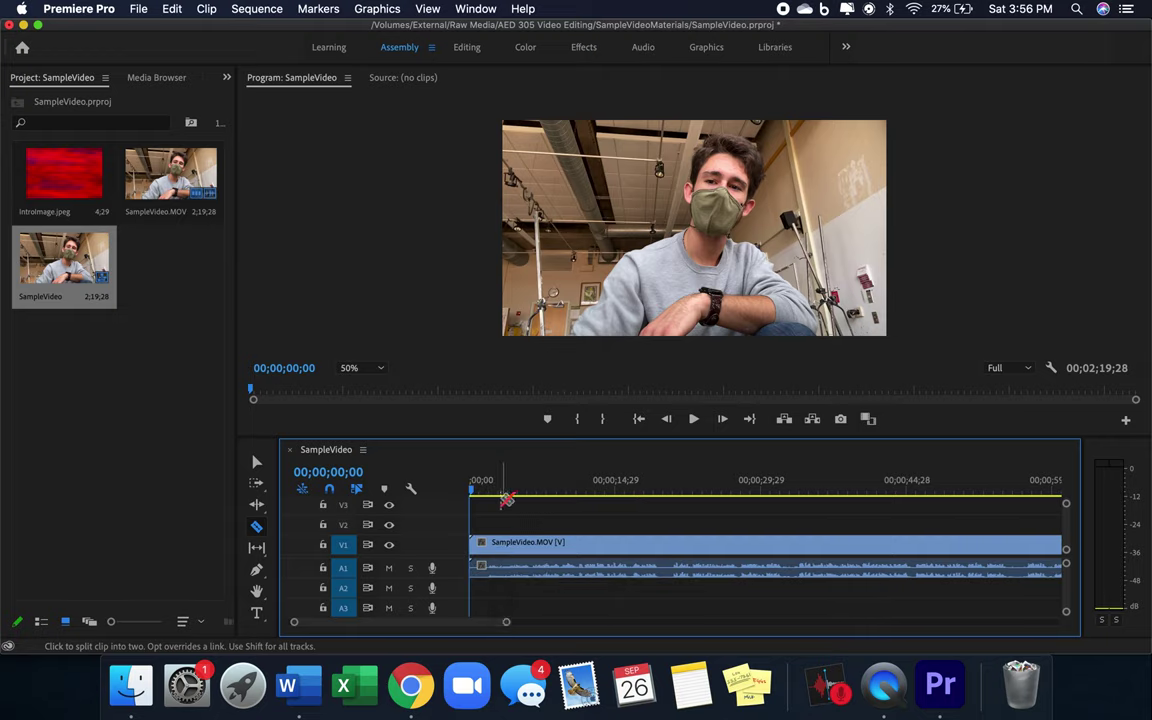
Step: Find the cut point by playing the opening, and split the SampleVideo.MOV clip at 00;00;01;16 with the Razor tool
key("space")
key("space")
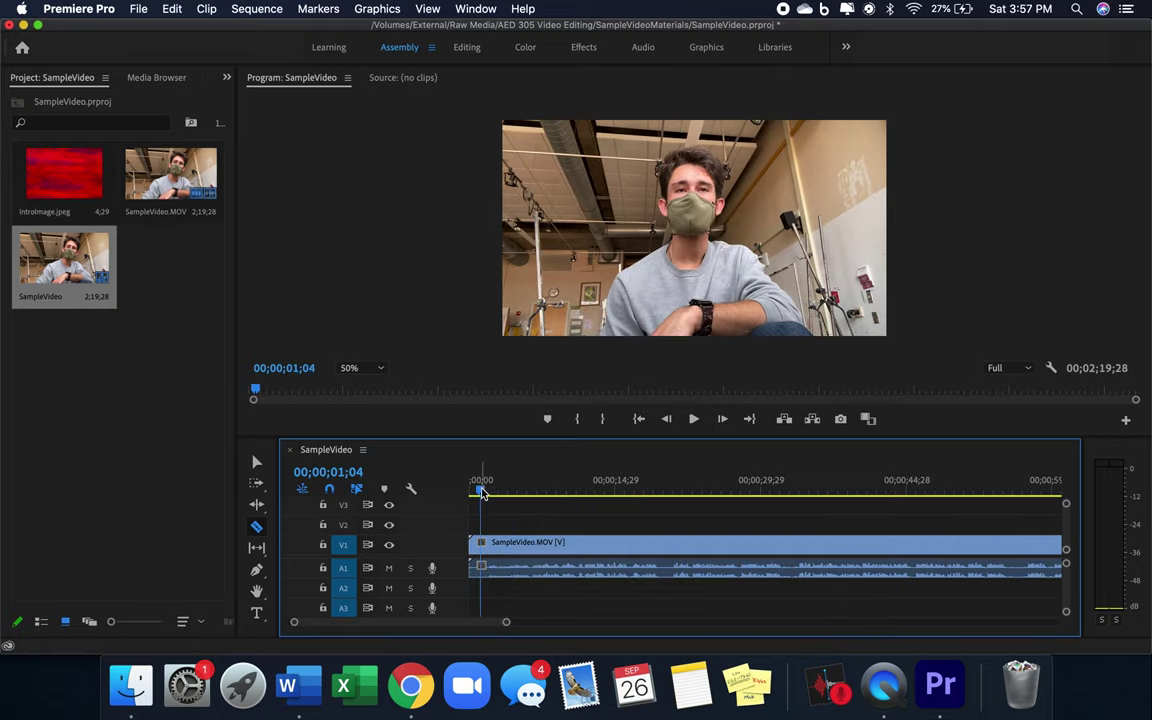
key("space")
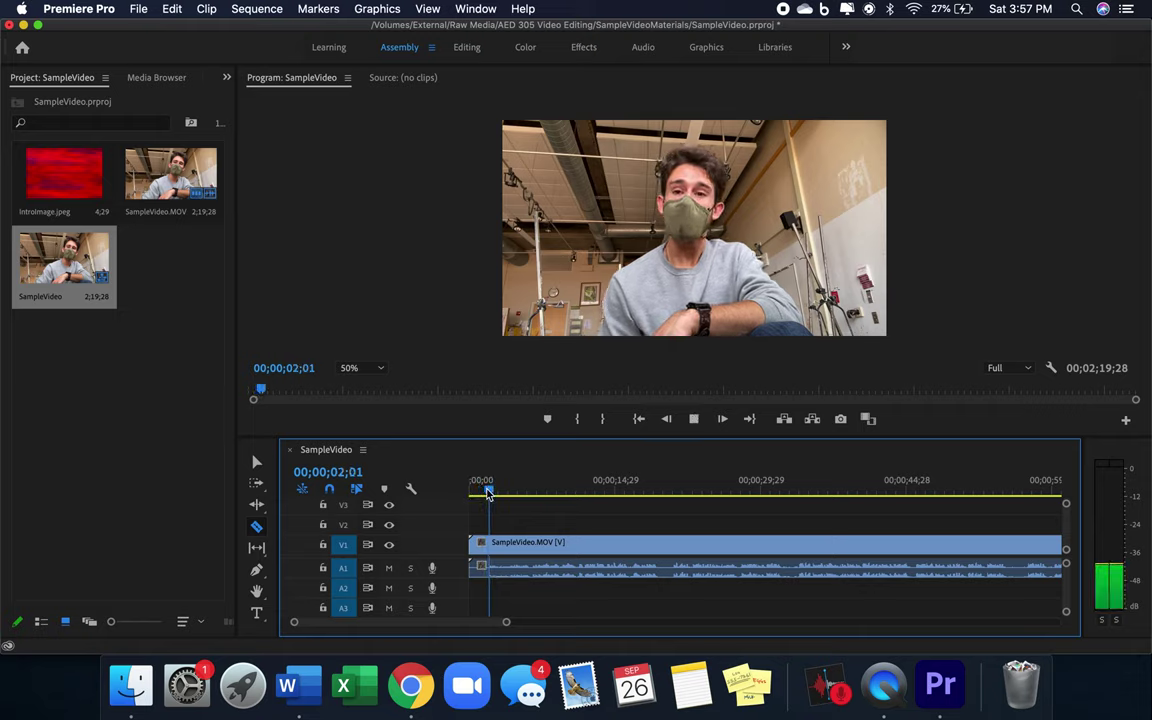
left_click(487, 492)
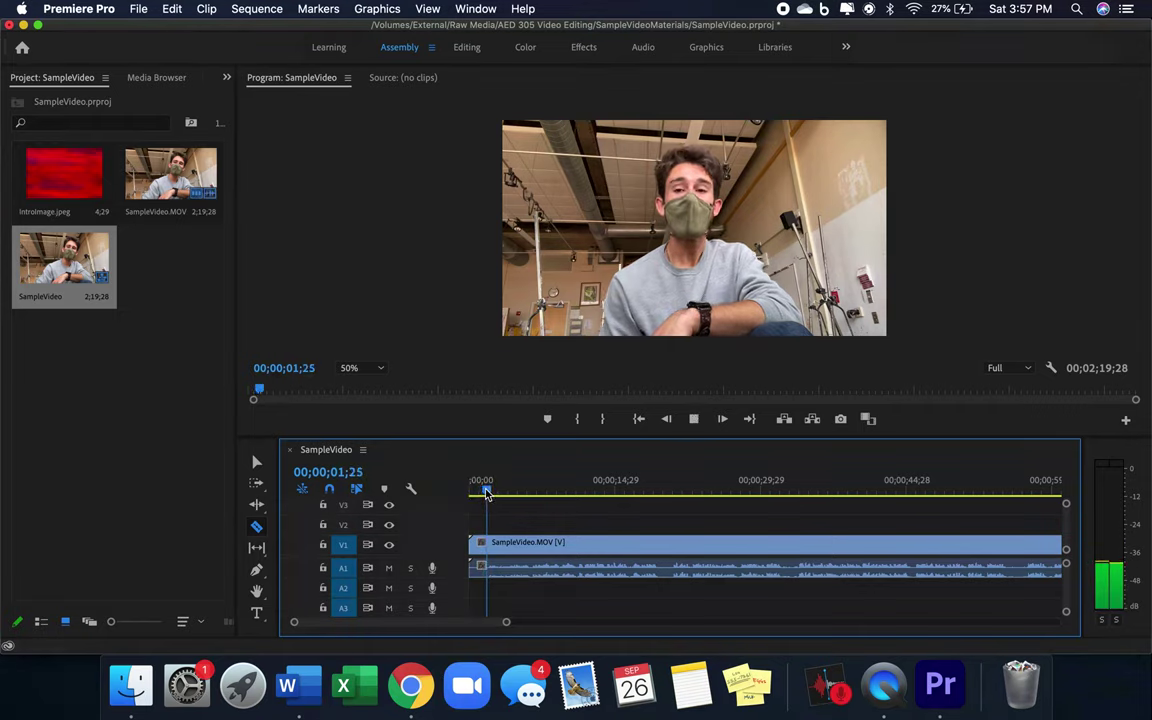
left_click(486, 492)
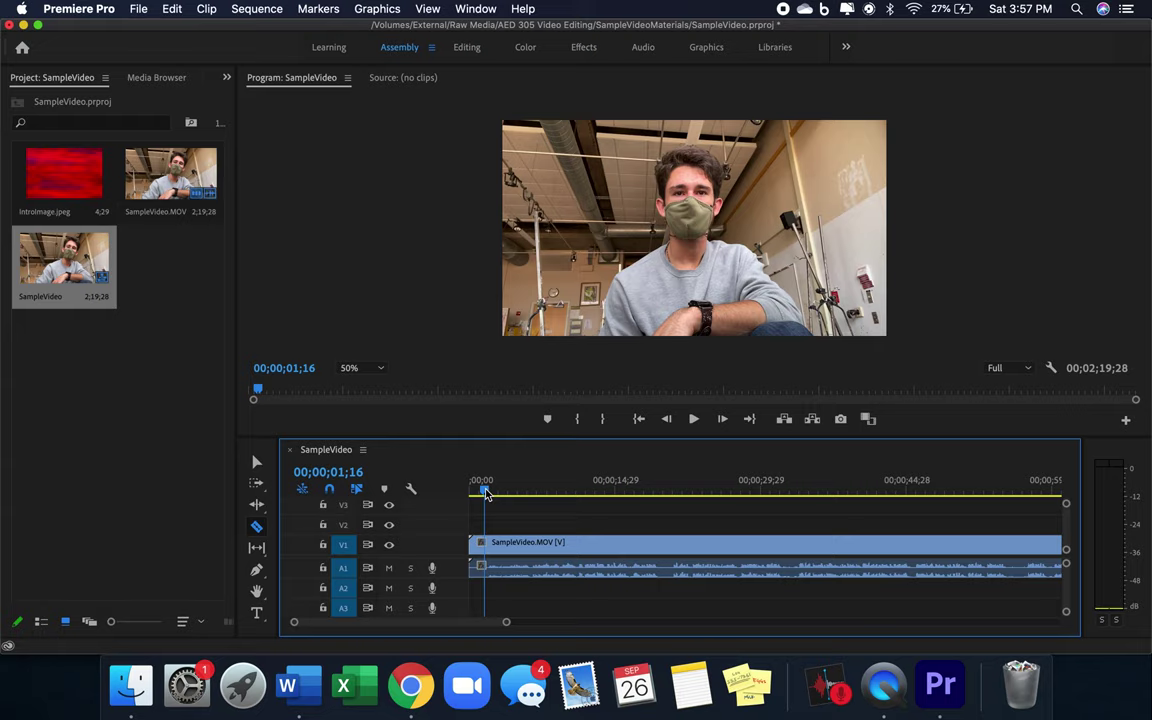
left_click(256, 526)
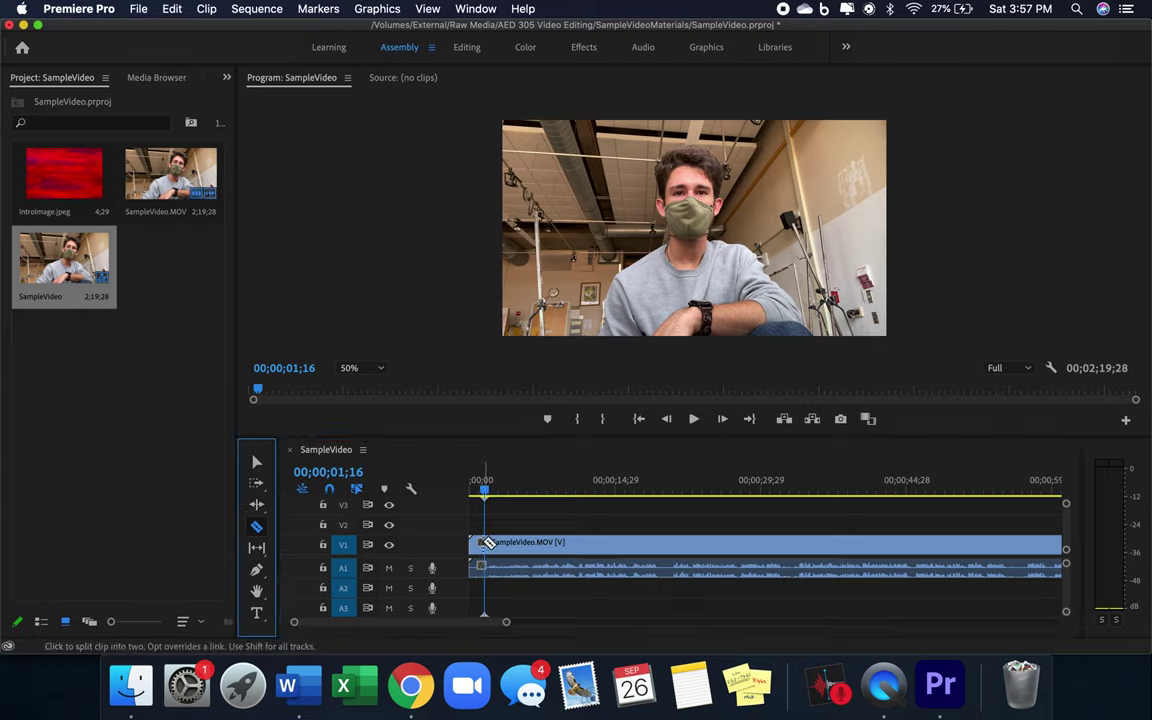
left_click(486, 542)
Step: Slide the longer part of the split clip away from the cut with the Selection tool, and delete the short opening piece
left_click(521, 492)
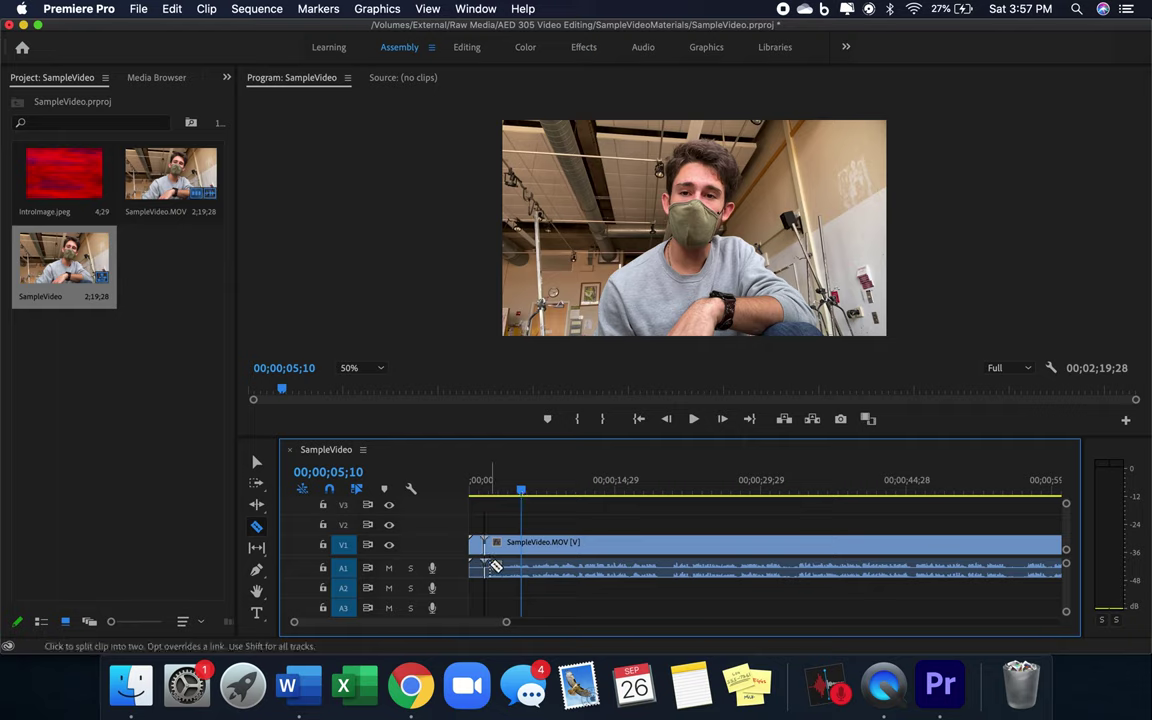
left_click(256, 461)
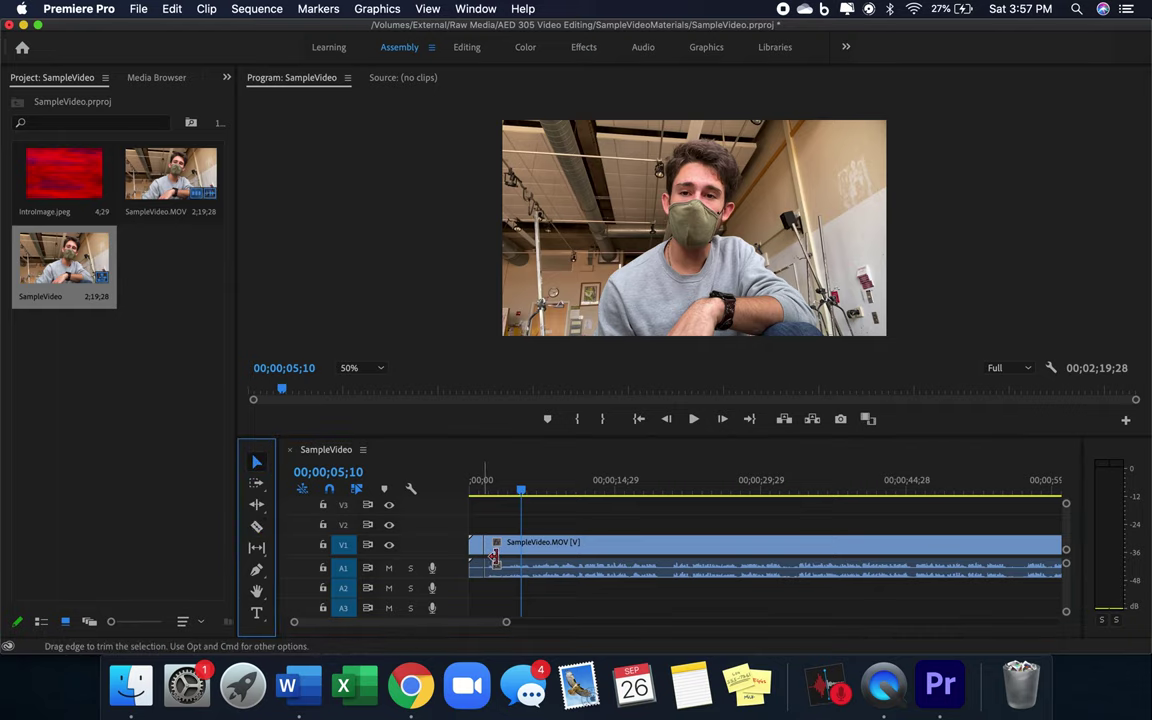
left_click_drag(495, 555, 572, 558)
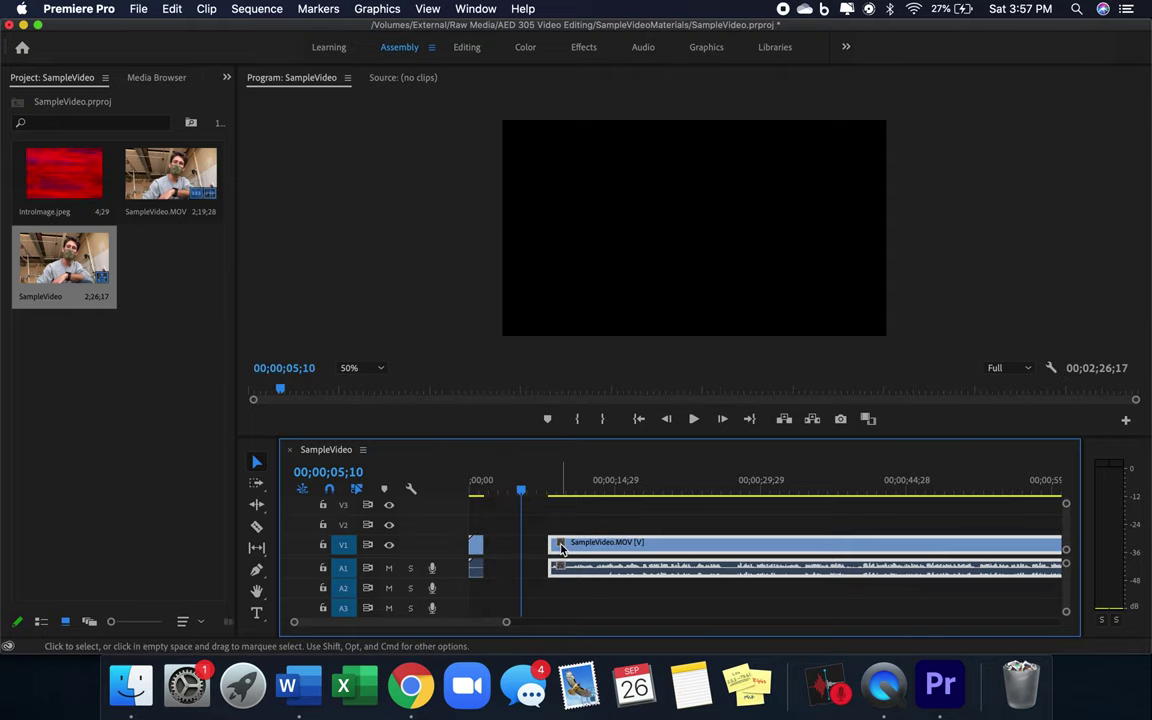
left_click(474, 545)
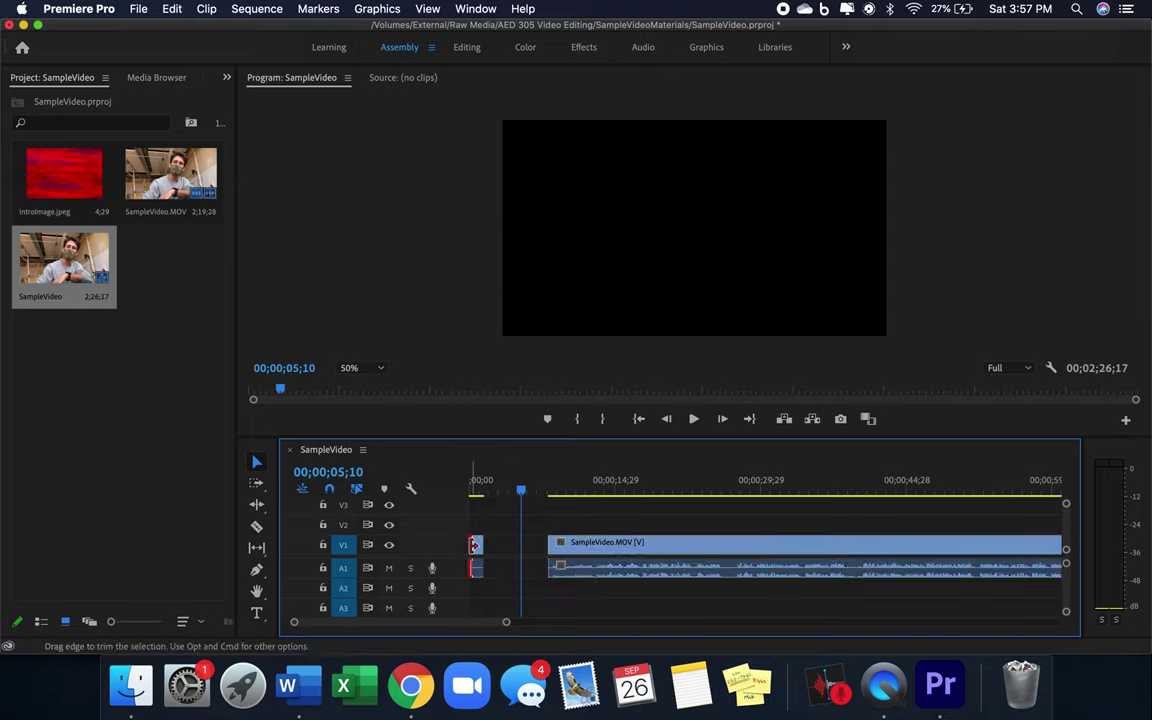
left_click(256, 462)
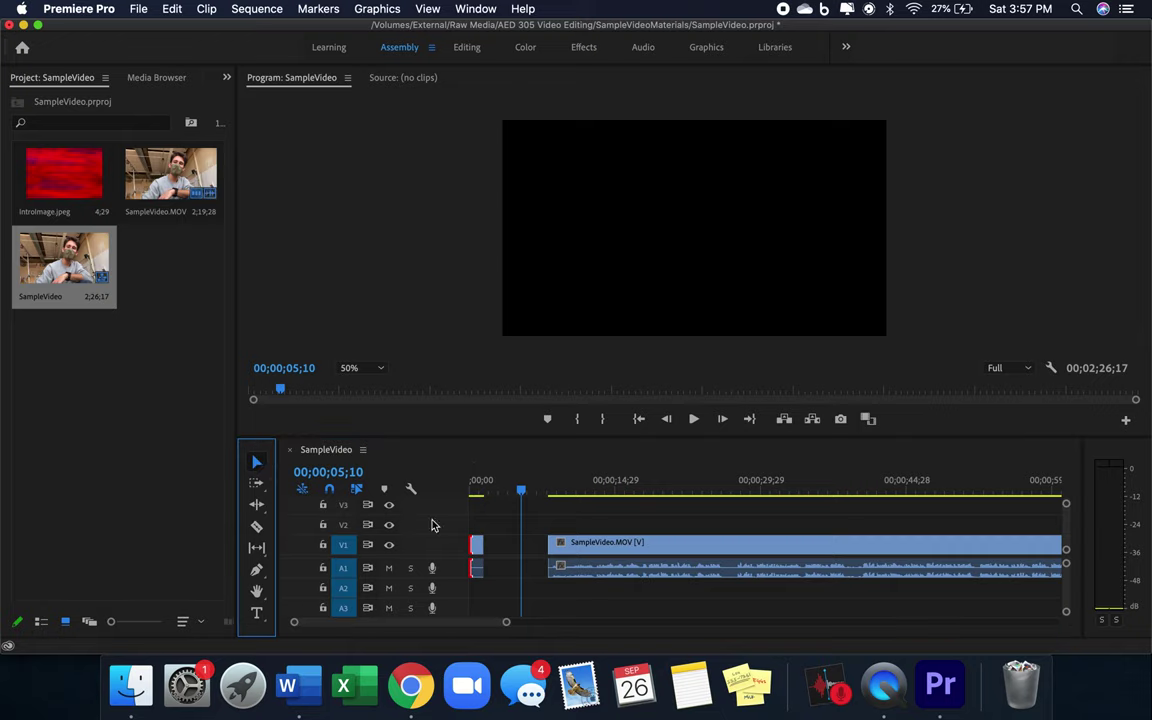
left_click(476, 545)
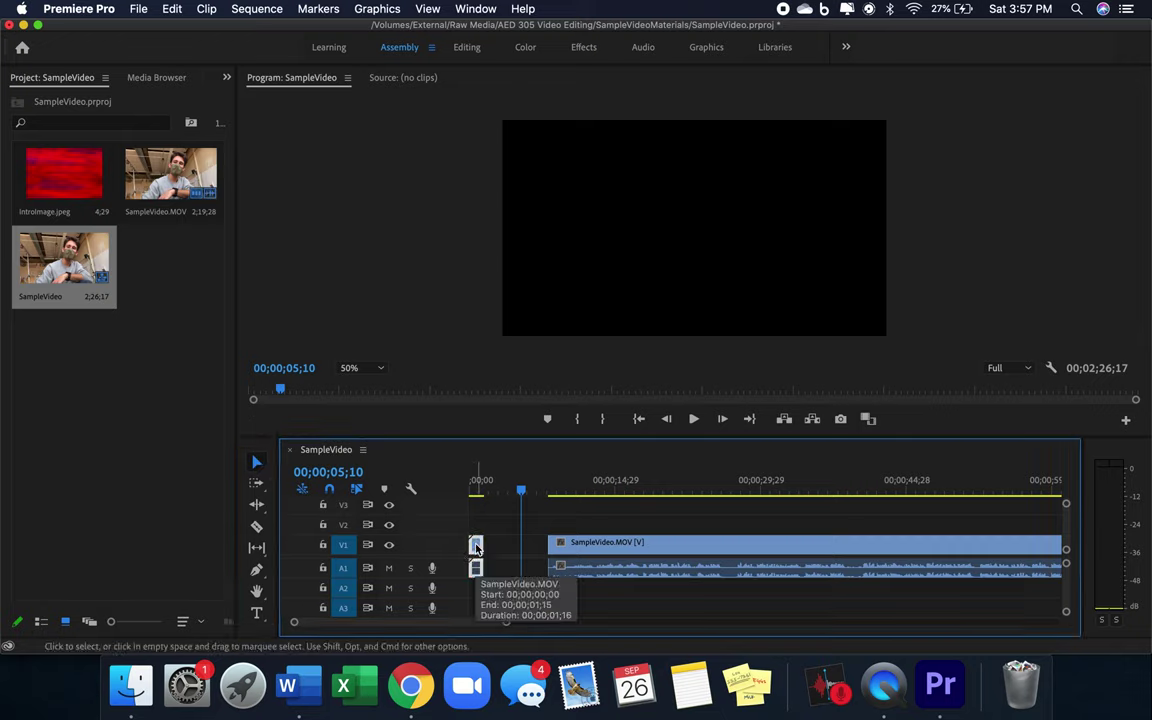
key("Delete")
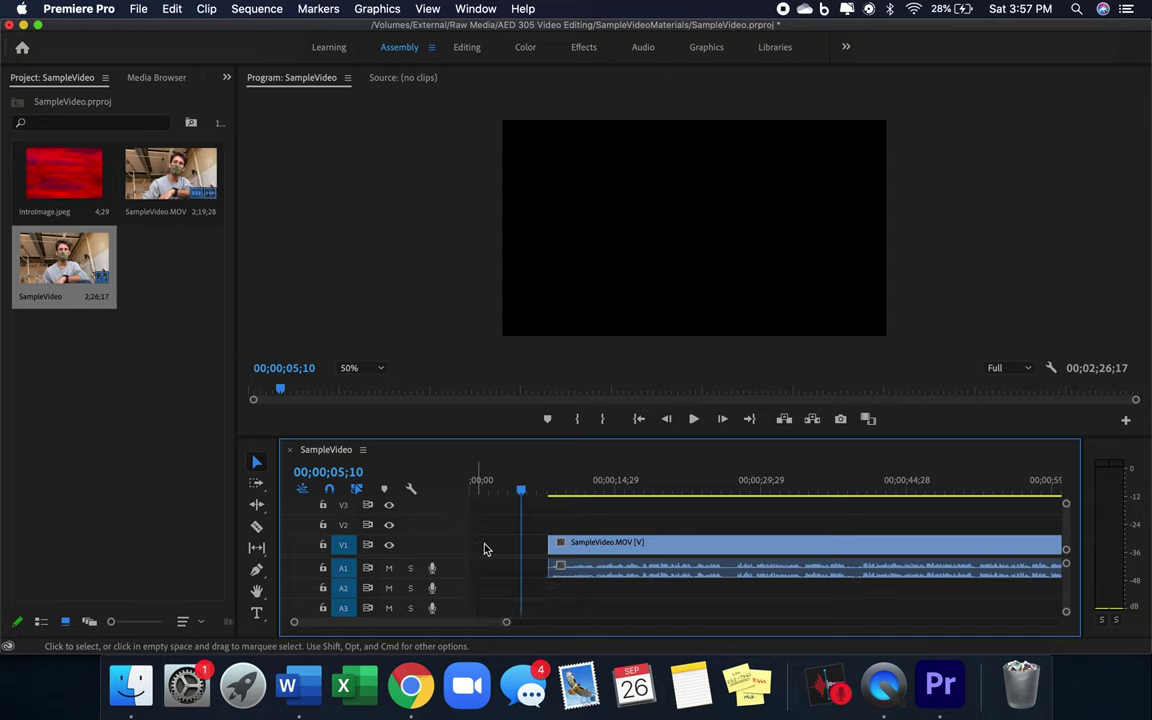
Step: Move the remaining SampleVideo.MOV clip back to the sequence start with the Track Select Forward tool
left_click(563, 549)
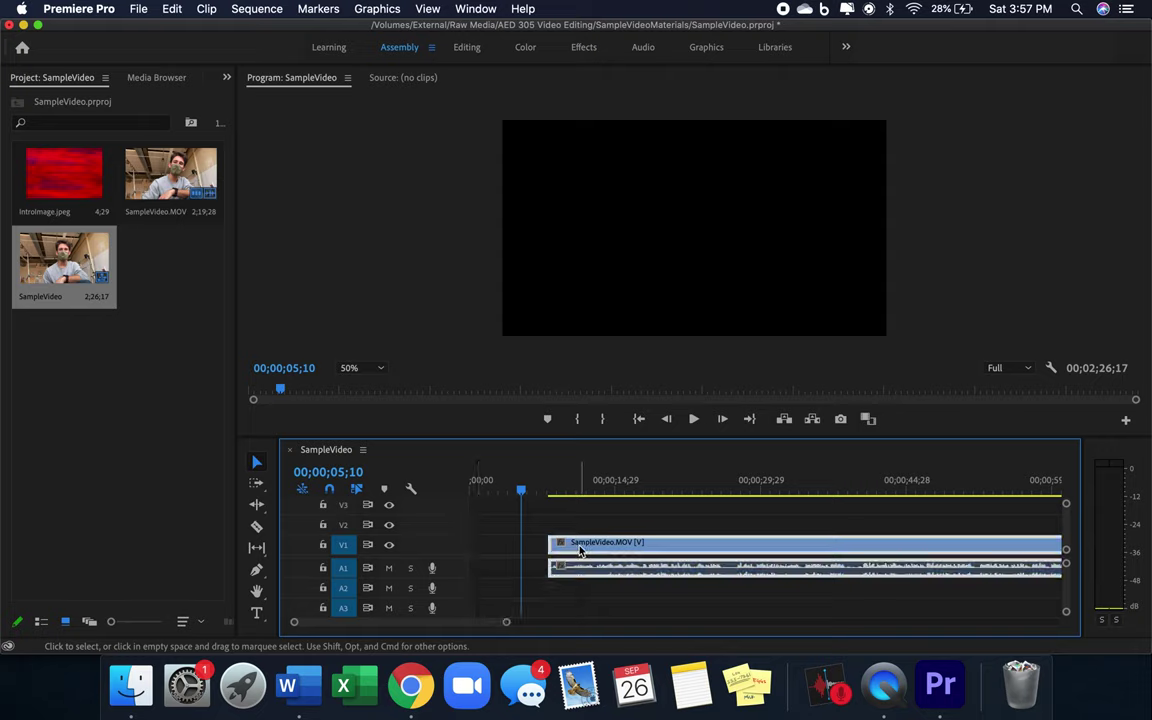
left_click(259, 485)
left_click_drag(536, 548, 455, 546)
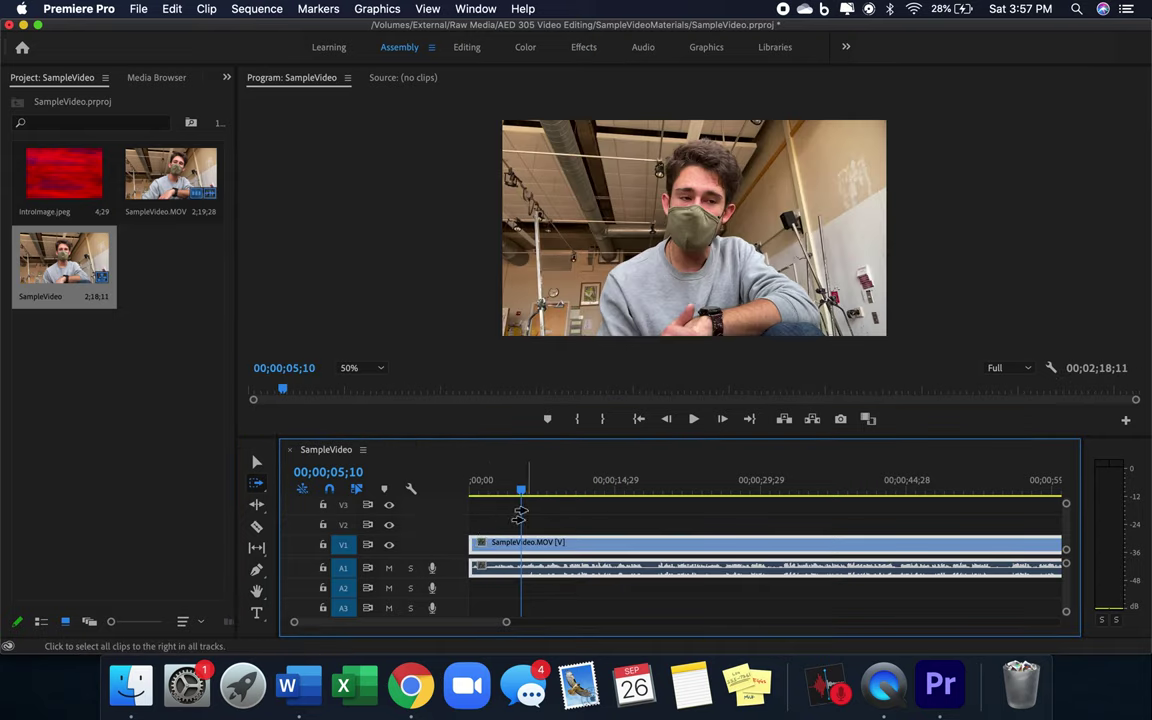
Step: Shift the clip slightly later to leave a gap, play the sequence from its start, and move the clip back to the start
mouse_move(499, 548)
left_mouse_down()
mouse_move(528, 550)
mouse_move(508, 556)
left_mouse_up()
key("space")
key("Home")
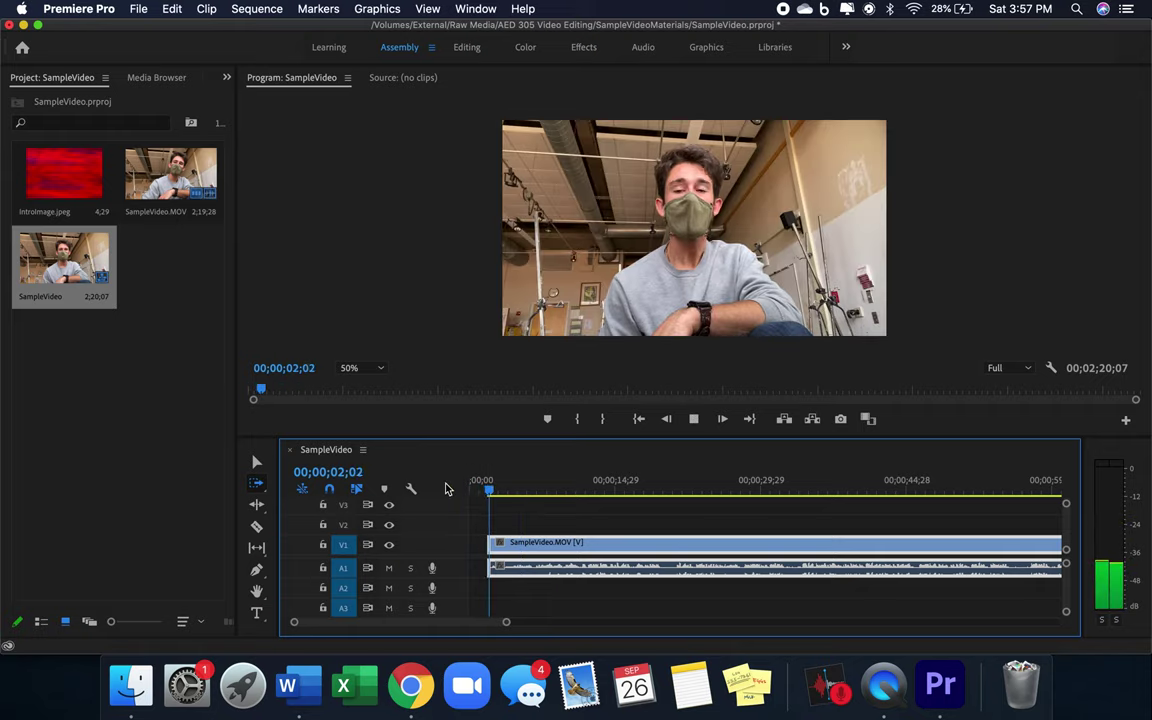
key("space")
left_click_drag(519, 545, 484, 546)
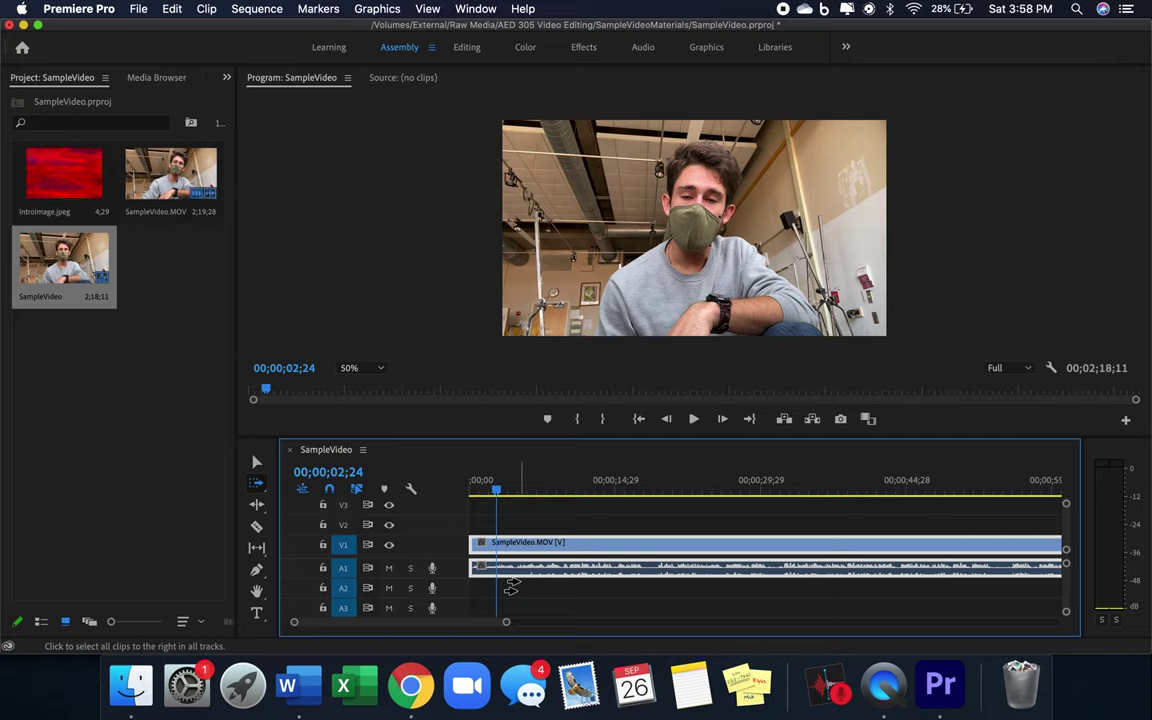
scroll(510, 588, "down", 10)
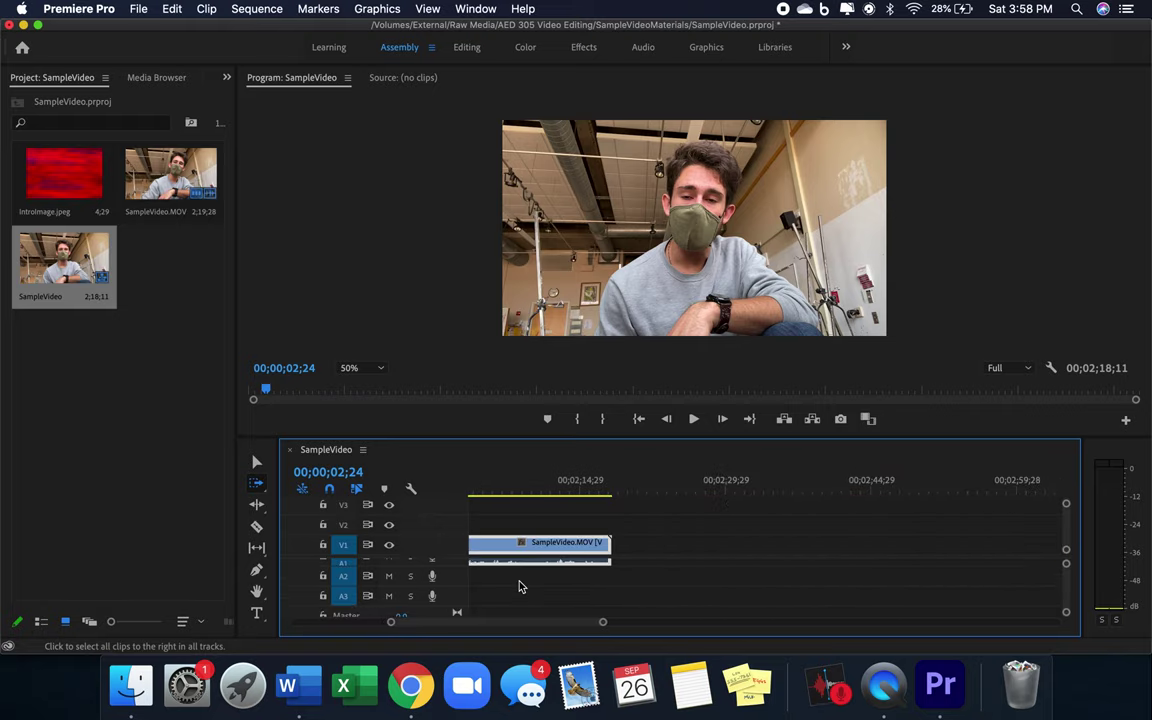
scroll(519, 587, "up", 2)
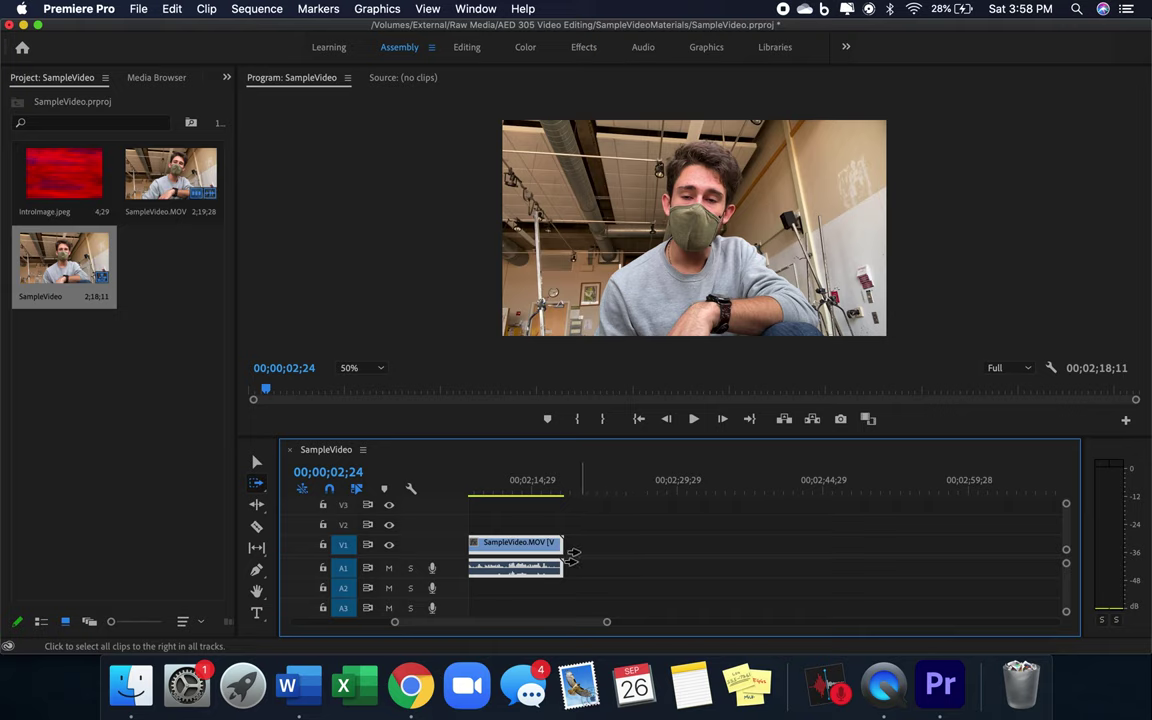
scroll(576, 555, "left", 10)
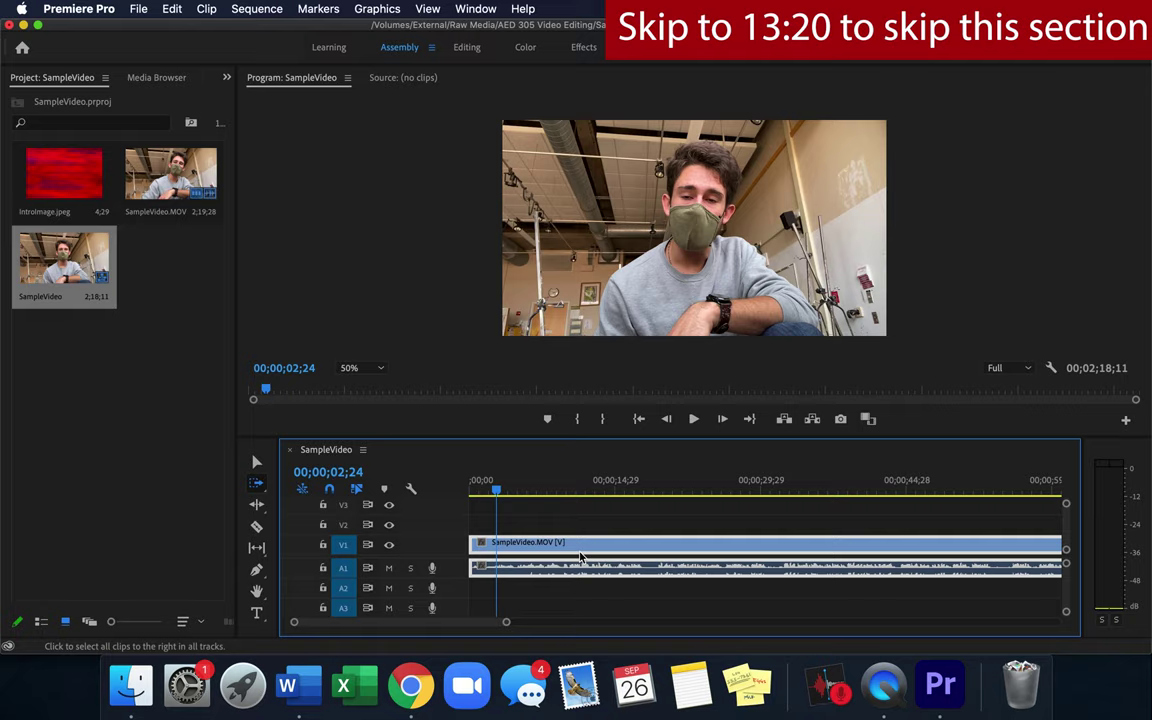
Step: Razor out the section between about 15 and 19 seconds, remove it with its gap closed, and play the edit
key("c")
key("space")
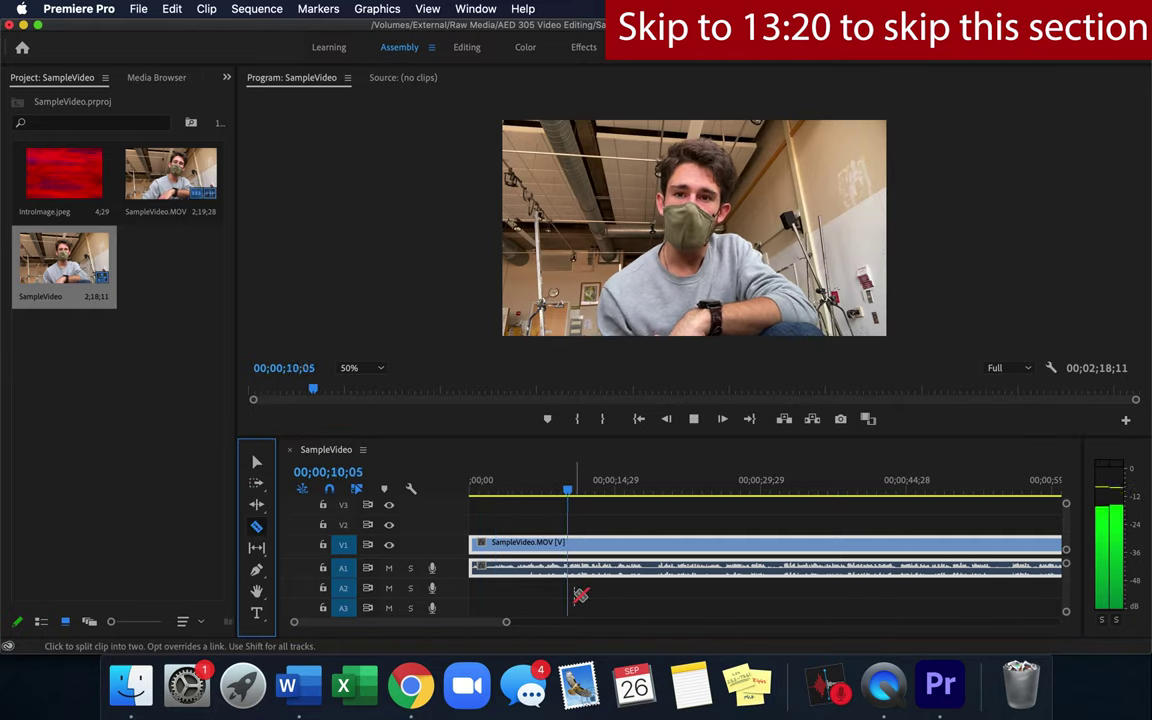
key("=")
key("=")
key("=")
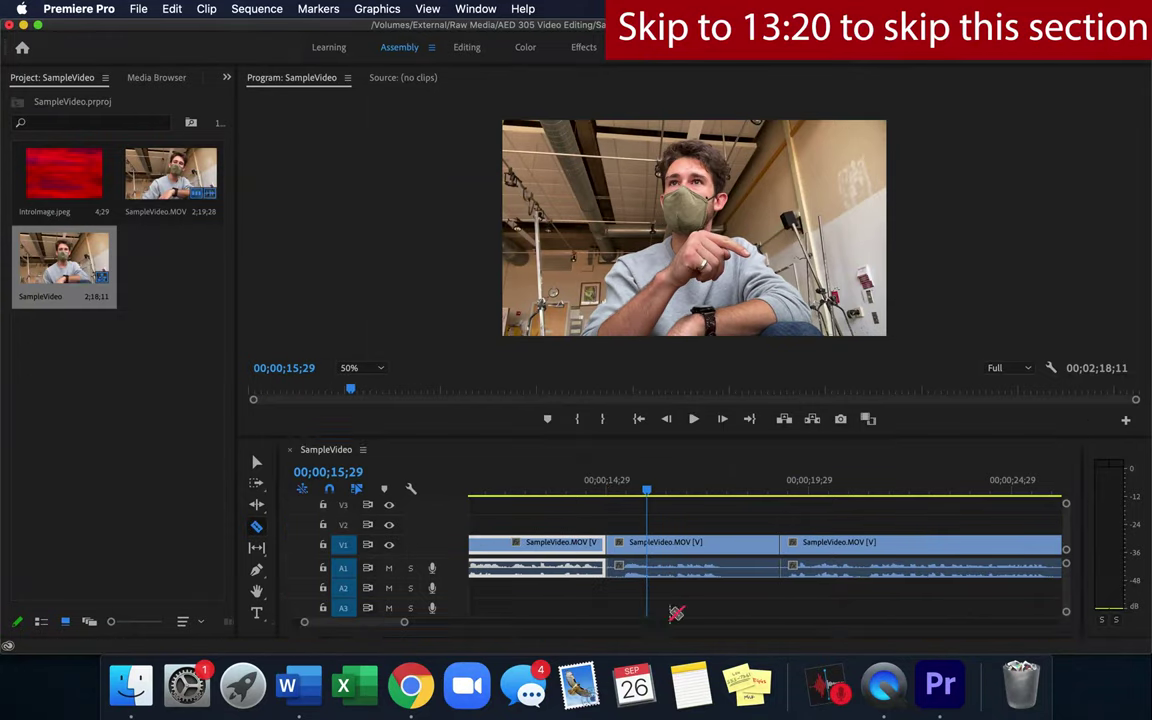
key("v")
left_click(703, 568)
key("alt+BackSpace")
key("space")
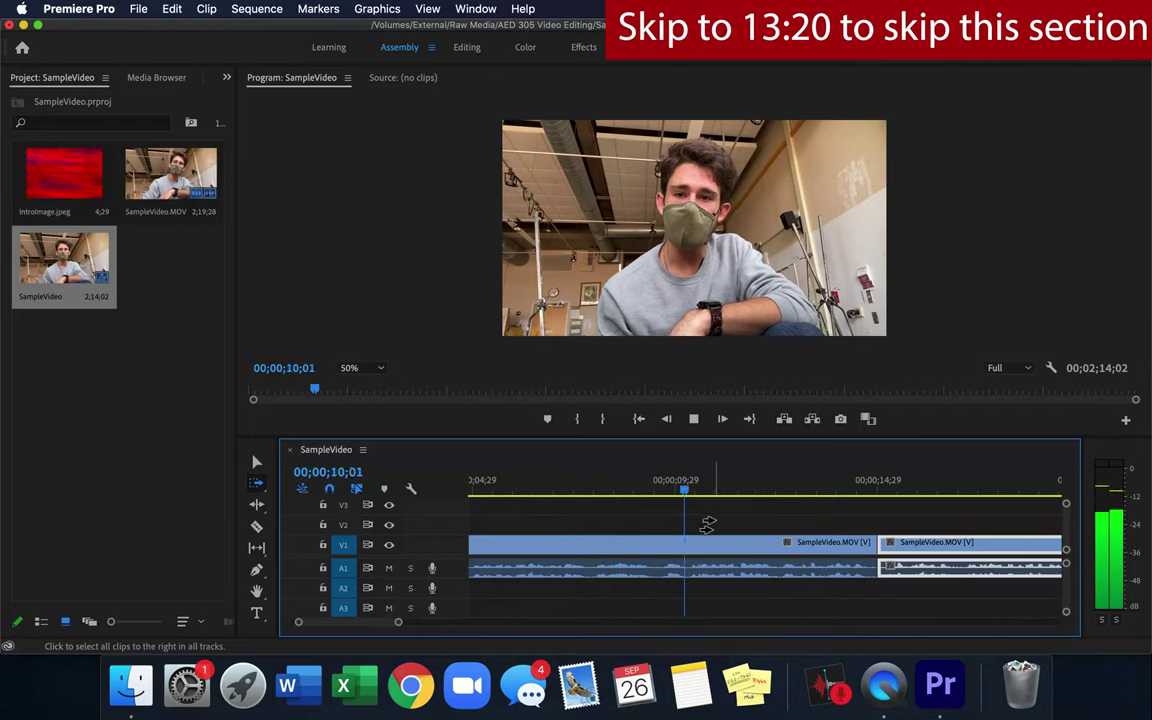
Step: Split off the next unwanted section with the Razor tool, remove it so the following footage closes up, and resume playback
key("c")
key("space")
left_click(965, 545)
key("a")
key("alt+BackSpace")
key("space")
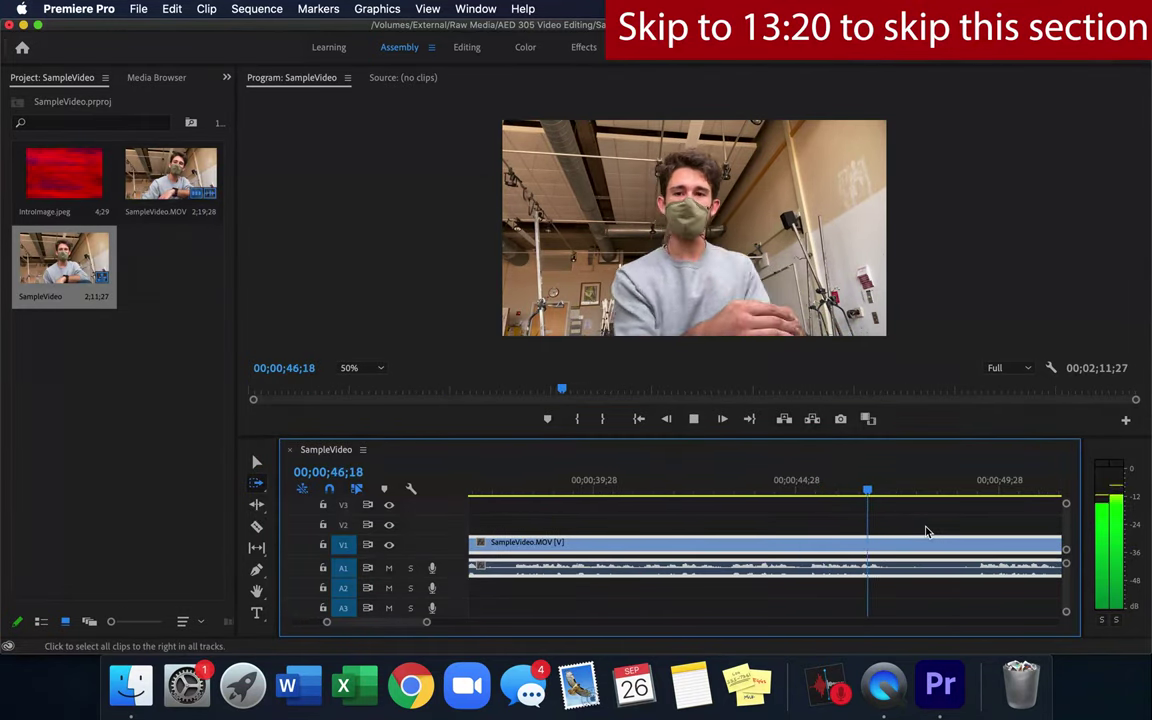
Step: Cut out a short unwanted section in the middle of the sequence with the Razor tool and ripple delete it
key("v")
key("c")
left_click(773, 542)
key("v")
left_click(735, 542)
key("alt+BackSpace")
key("c")
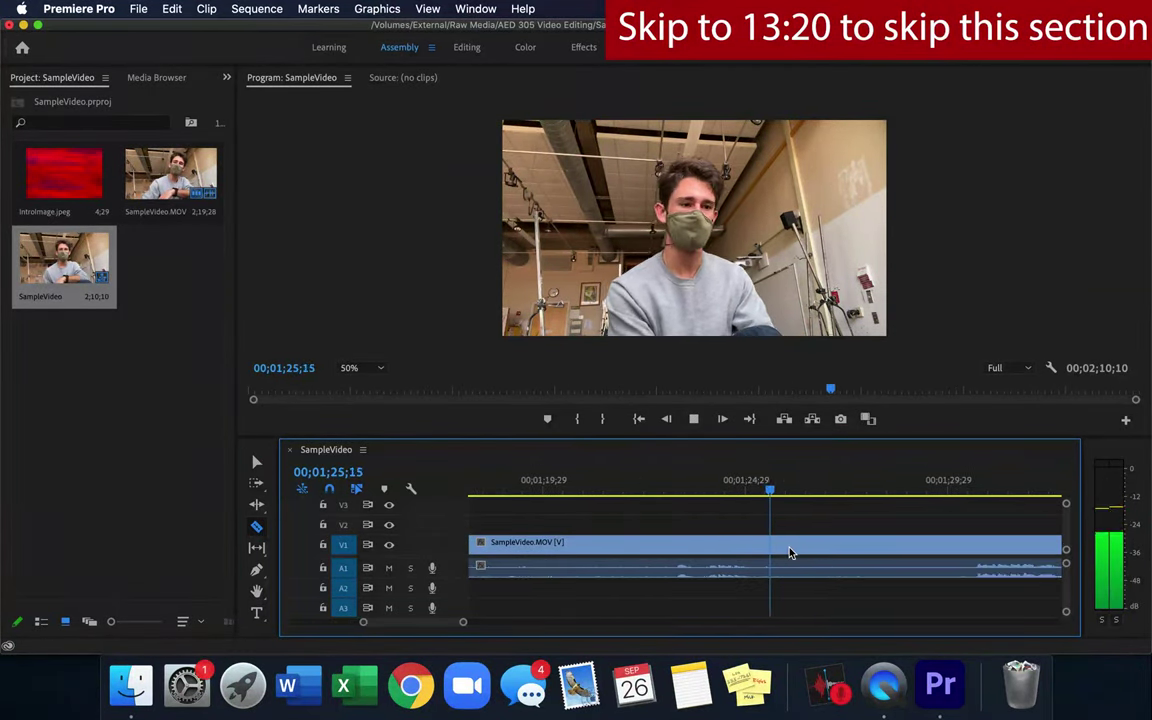
Step: Razor the clip after about 00;01;25, ripple delete the unwanted footage, and replay the sequence from the previous edit point
key("space")
left_click(843, 545)
key("v")
left_click(761, 570)
key("alt+BackSpace")
key("Up")
key("space")
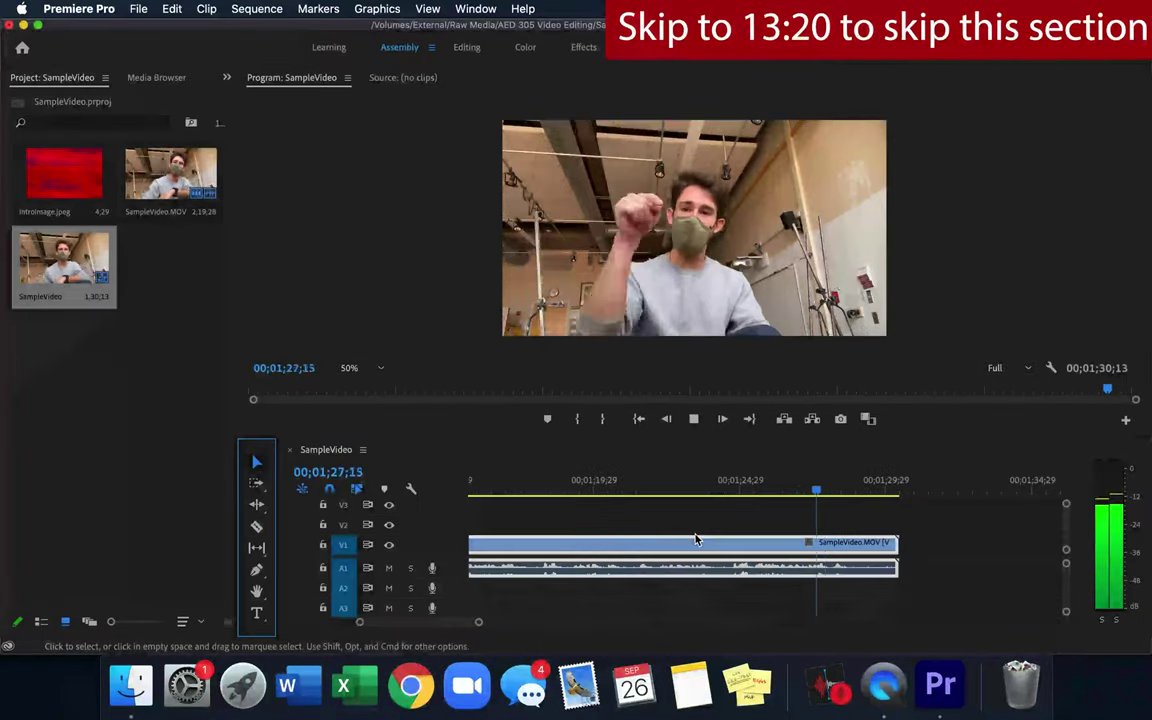
Step: Trim the sequence's end at the playhead to 00;01;29;08, and play the result from the sequence start
key("w")
key("backslash")
key("Home")
key("space")
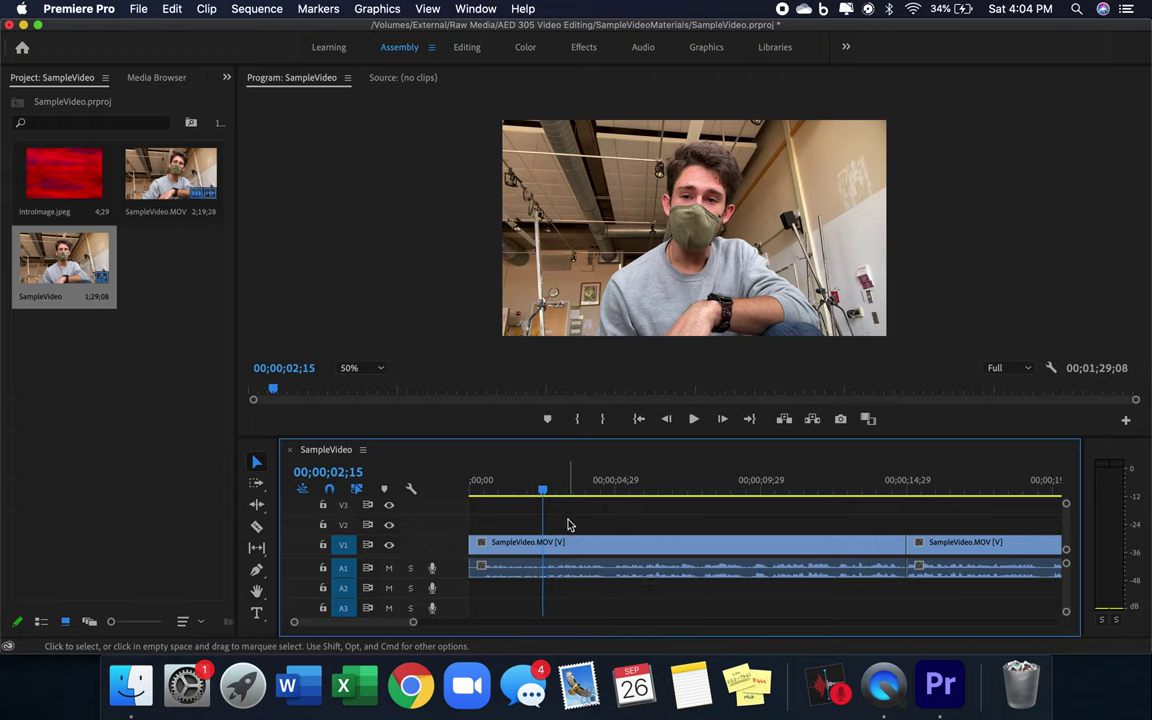
key("super+s")
Step: Try placing IntroImage.jpeg on V1 at the sequence start over the clip's opening, and undo the overwrite
left_click(62, 189)
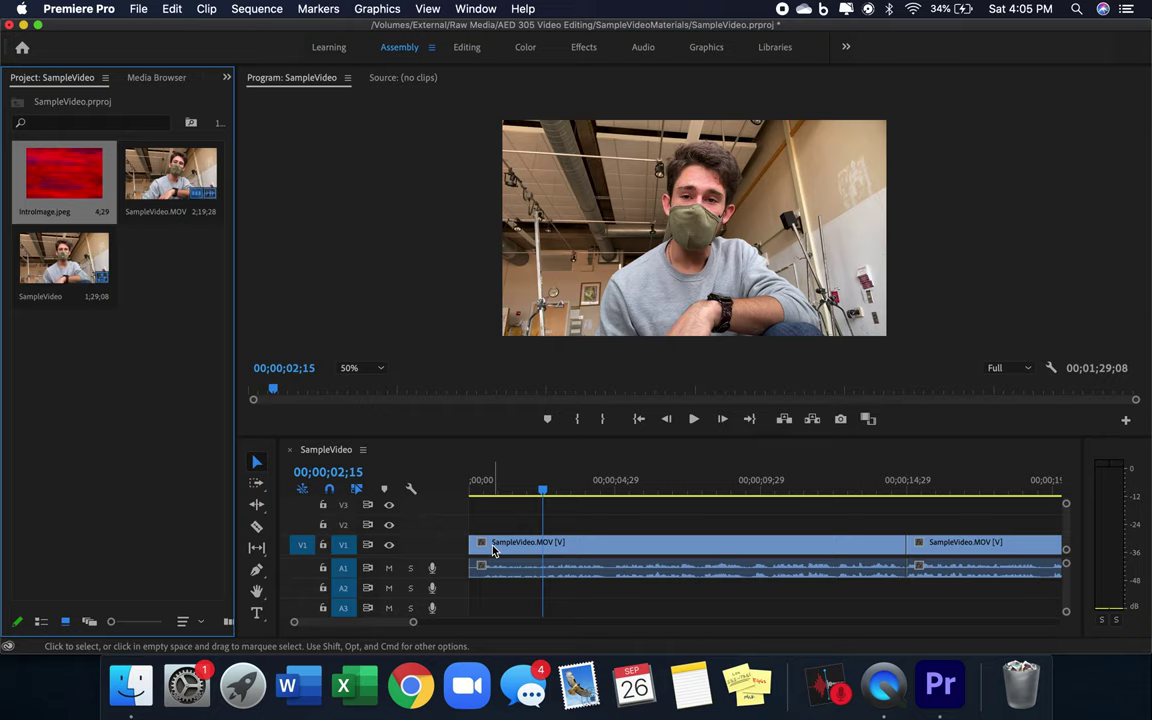
left_click_drag(83, 188, 482, 557)
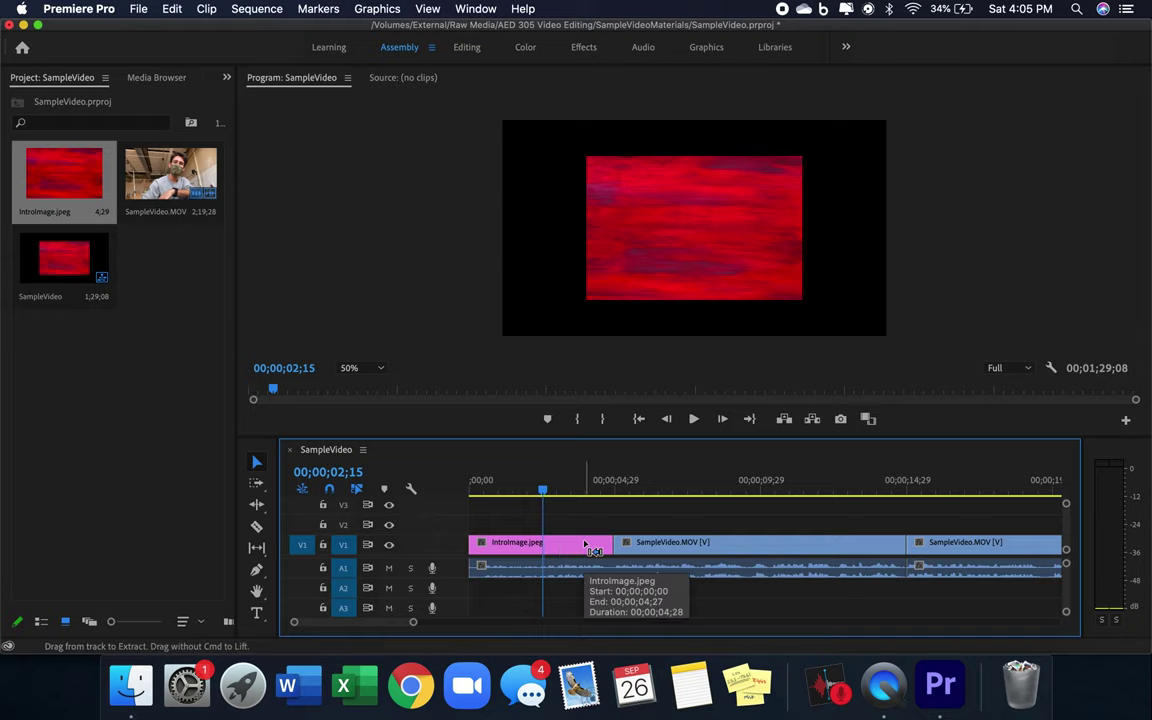
key("super+z")
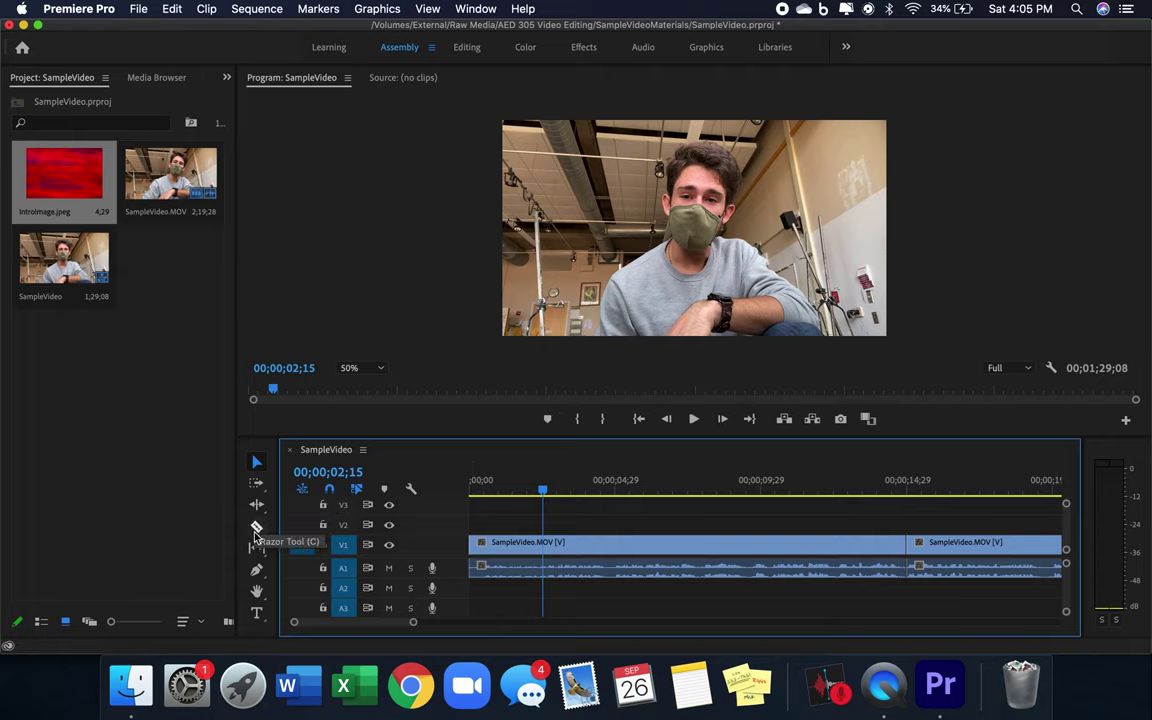
Step: Shift all clips about 4 seconds later with the Track Select Forward tool, and return to the Selection tool
left_click(258, 487)
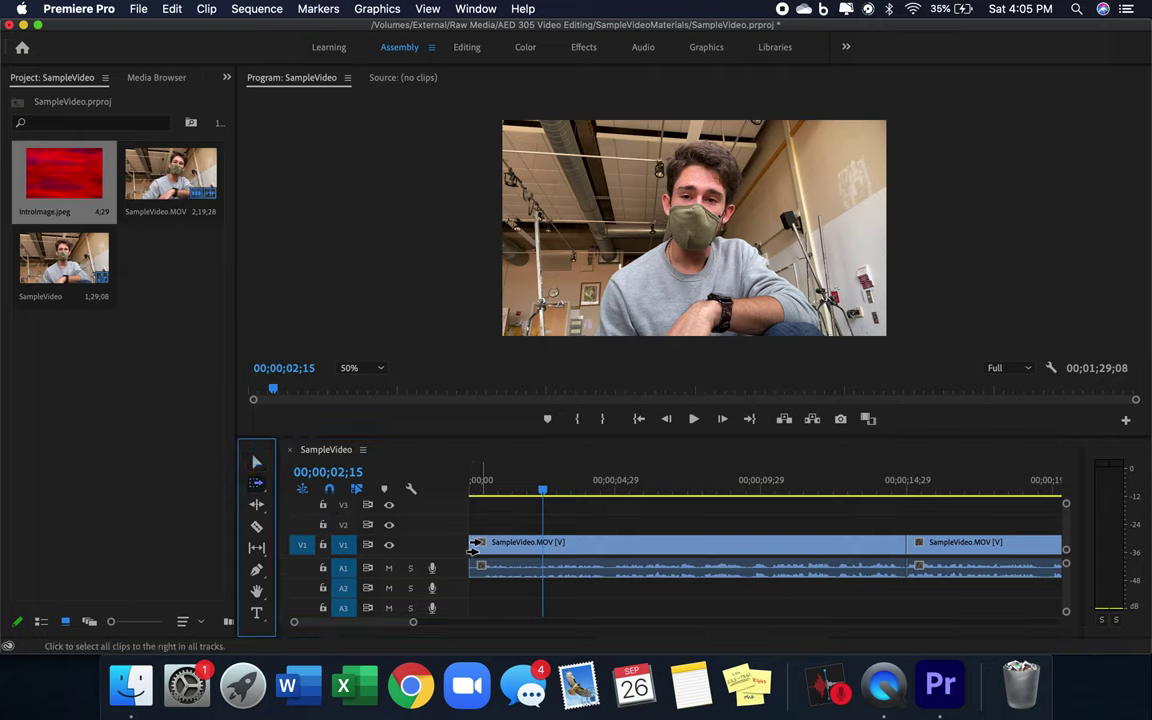
left_click(476, 546)
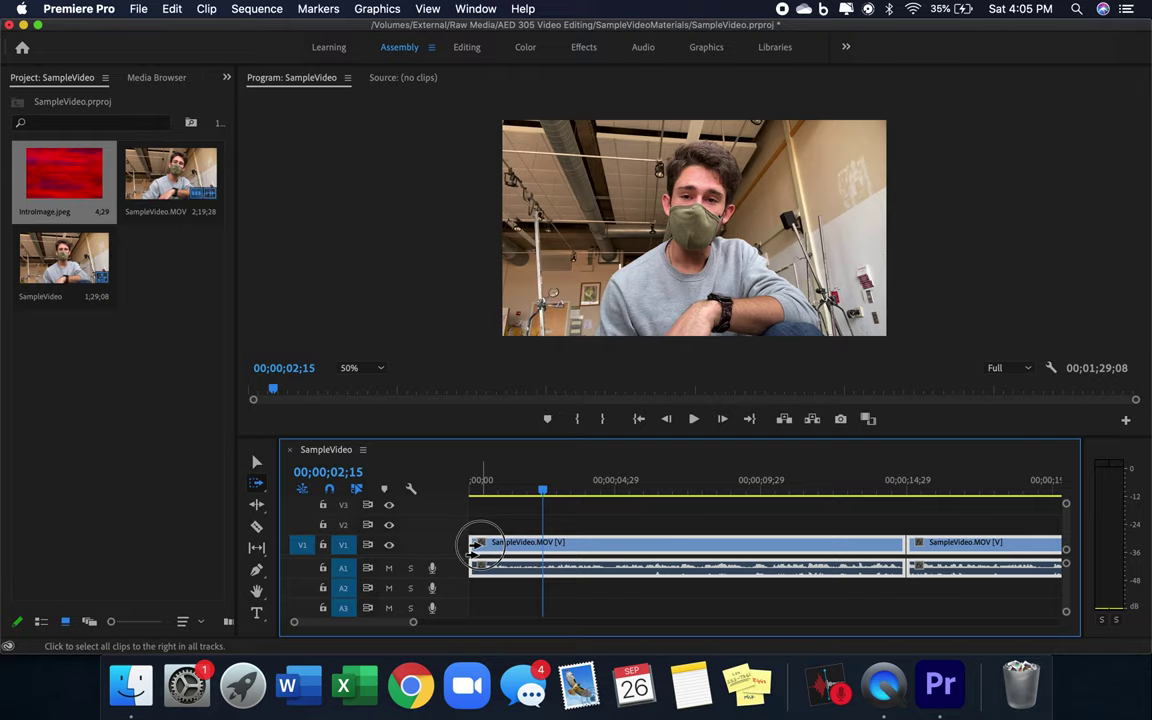
left_click_drag(480, 547, 608, 550)
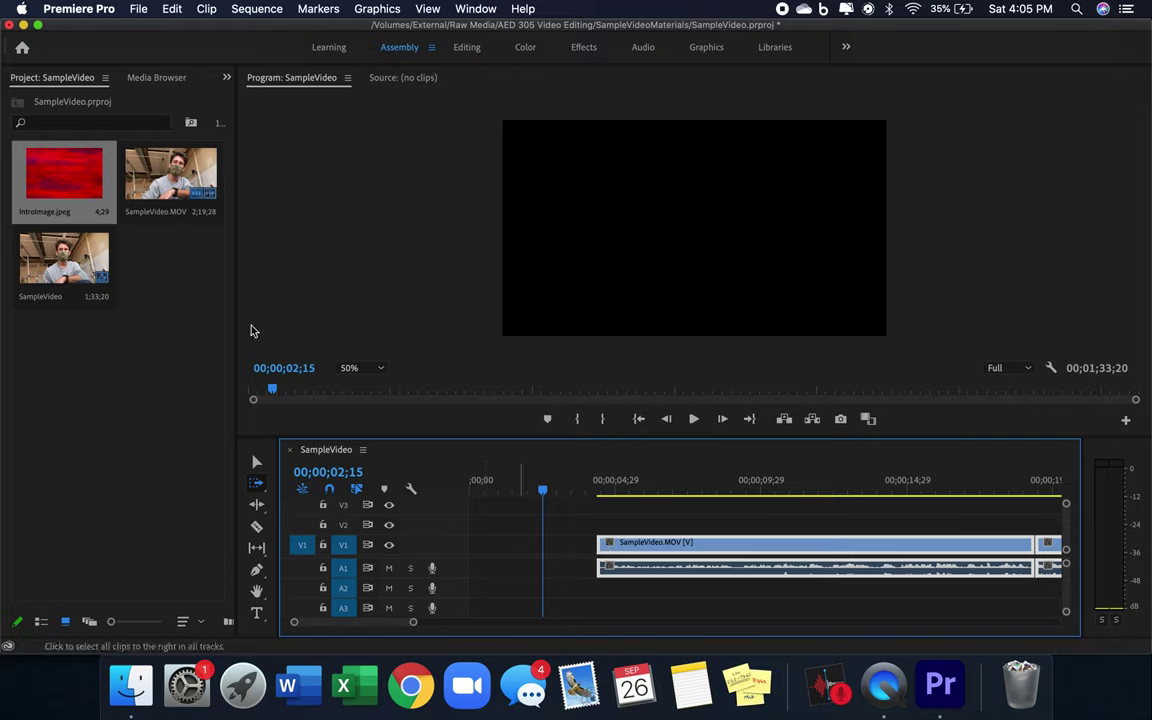
left_click(258, 463)
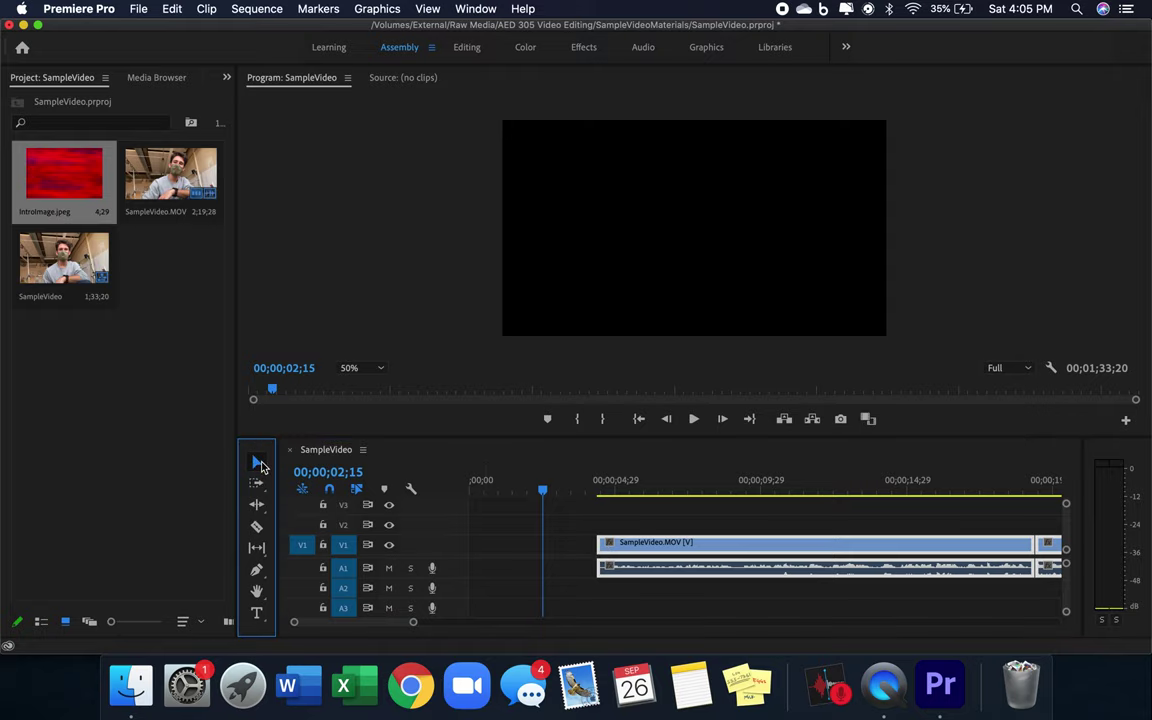
Step: Place IntroImage.jpeg on track V2 at the start of the sequence
left_click_drag(56, 182, 16, 198)
left_click_drag(418, 493, 480, 532)
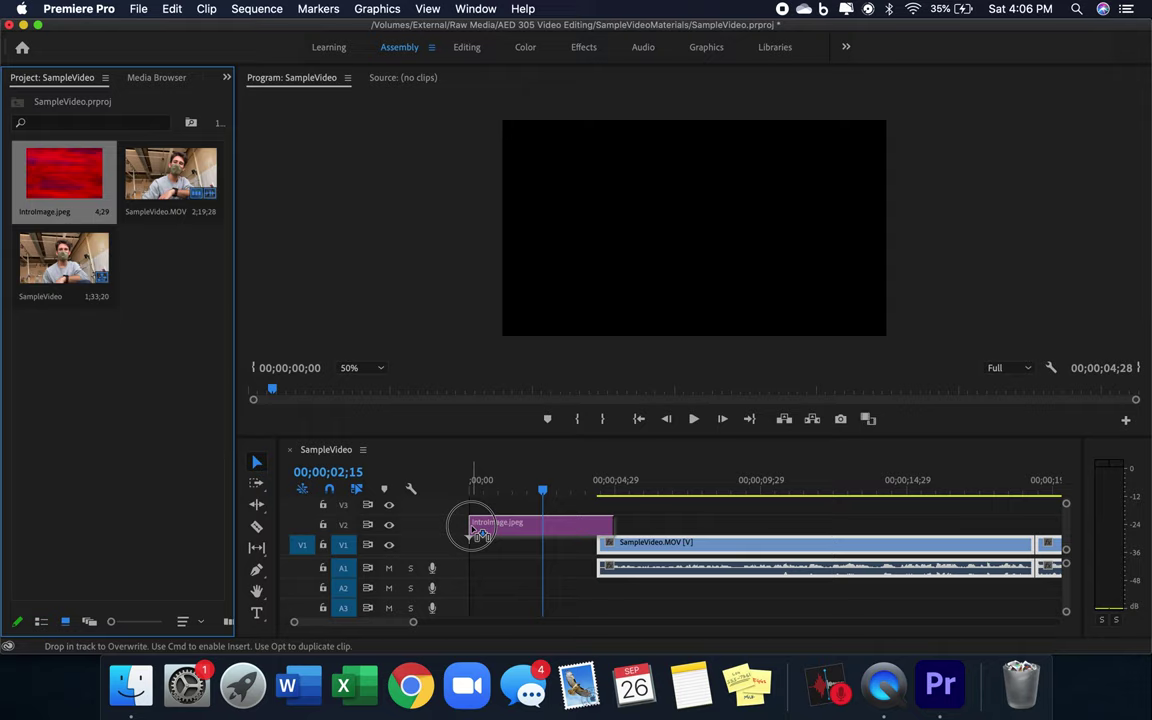
left_click_drag(480, 533, 482, 530)
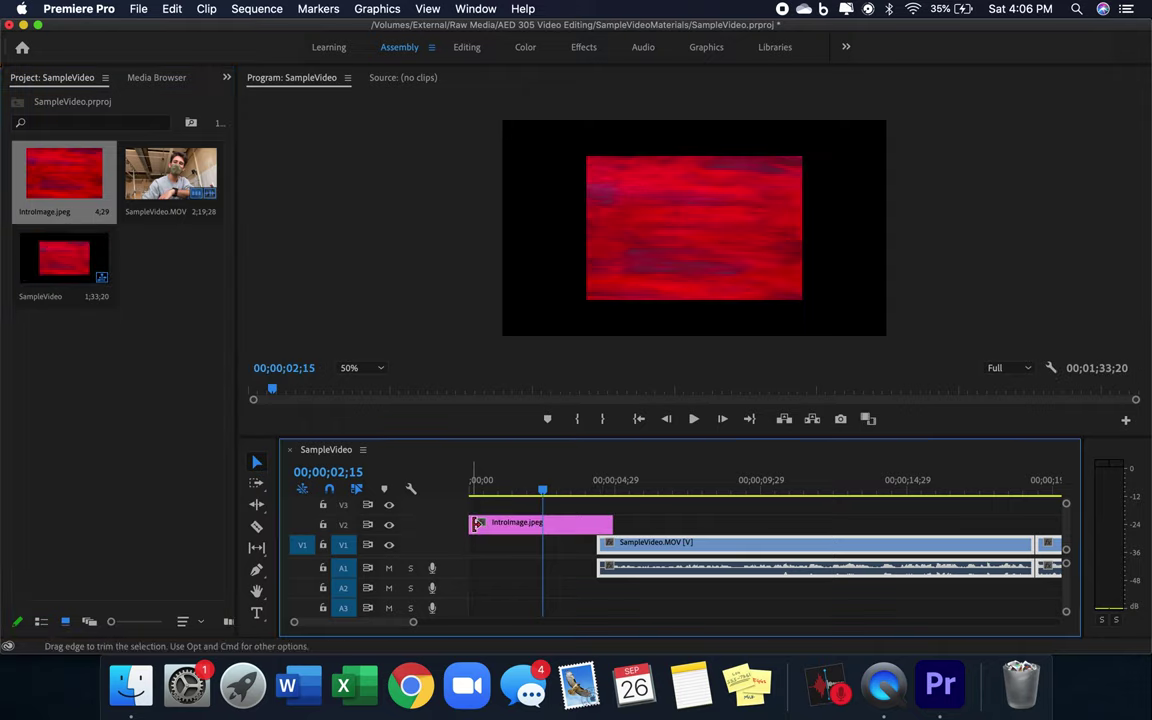
Step: Shift all SampleVideo.MOV clips to begin where IntroImage.jpeg ends using the Track Select Forward tool, and return to the Selection tool
key("a")
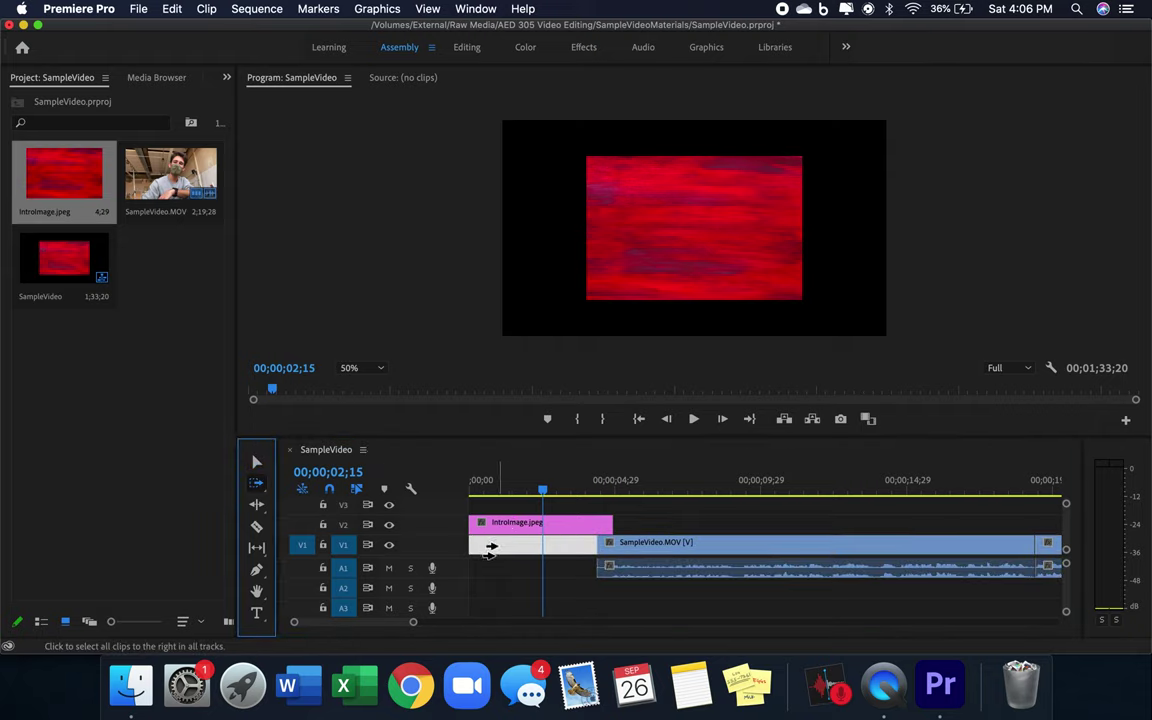
left_click_drag(663, 546, 688, 547)
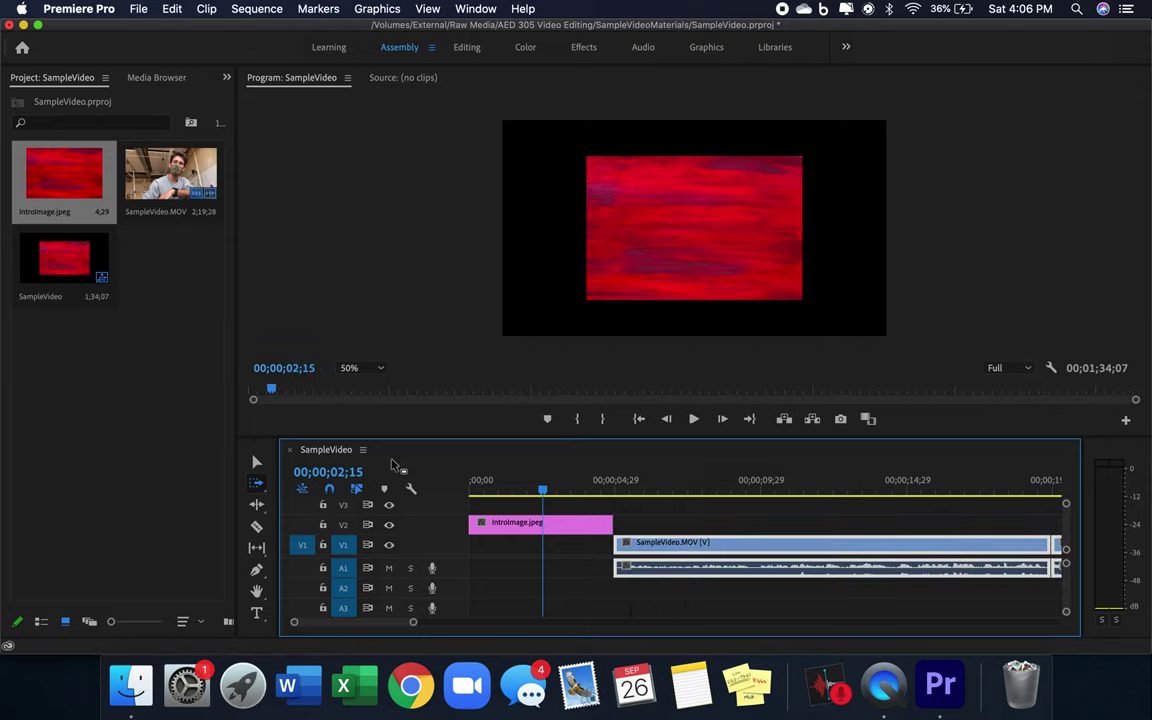
left_click(256, 462)
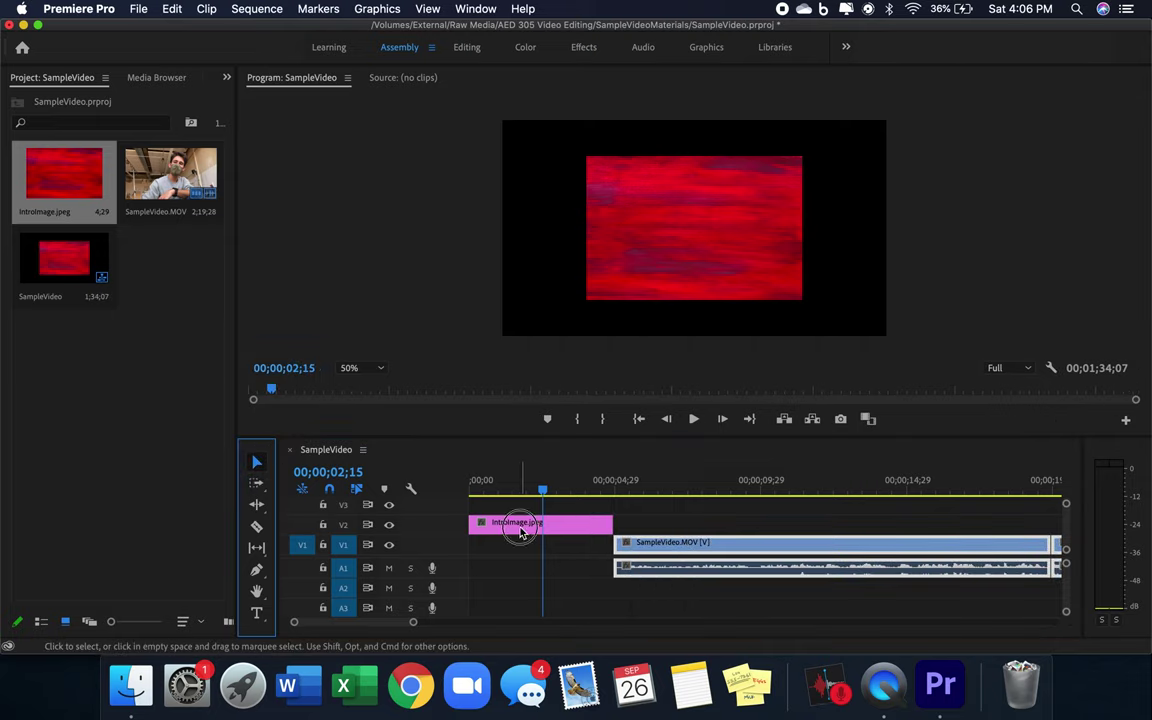
Step: Move IntroImage.jpeg down to V1 in front of the footage, and scrub across the join between them
left_click_drag(523, 535, 530, 551)
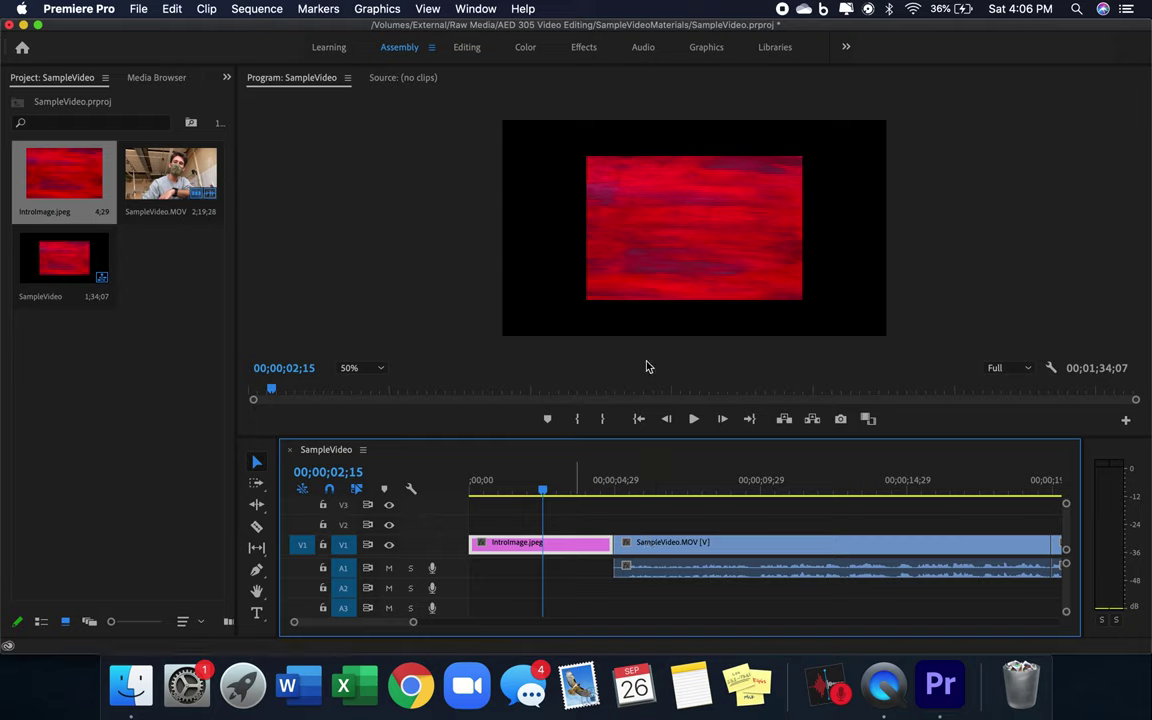
left_click(641, 487)
mouse_move(607, 487)
left_mouse_down()
mouse_move(566, 487)
mouse_move(629, 487)
left_mouse_up()
left_click(584, 488)
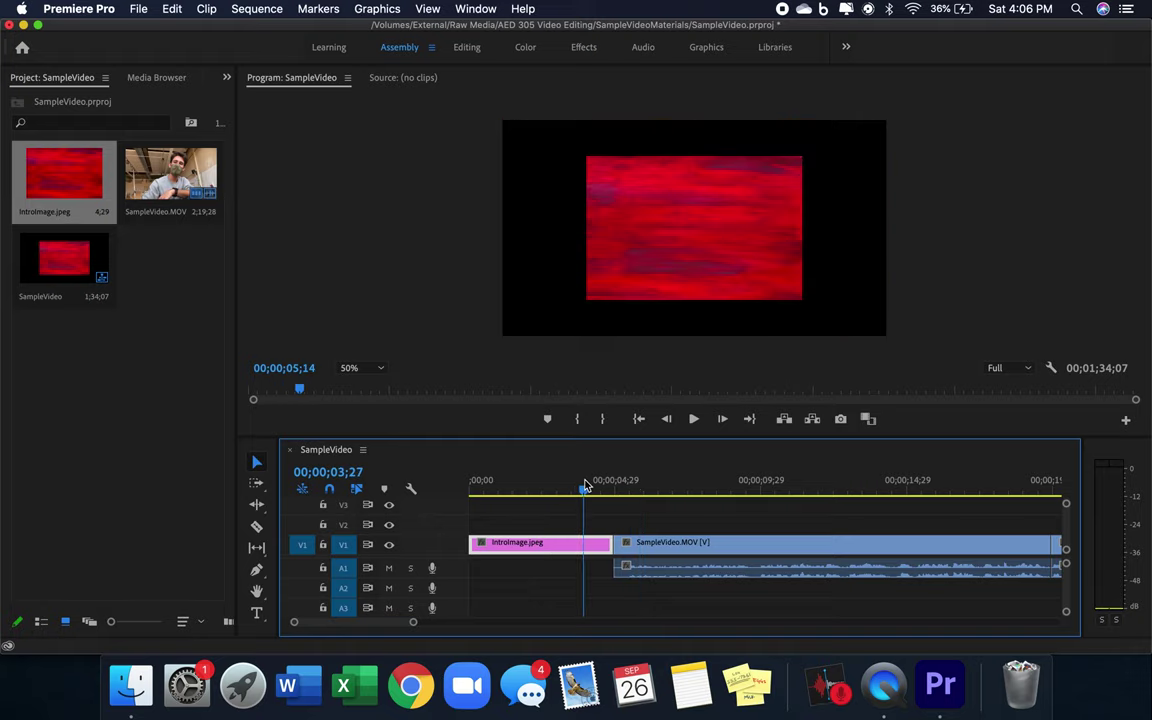
Step: Enlarge IntroImage.jpeg in the program monitor until it fills the whole frame, and play the sequence from its start
left_click(707, 236)
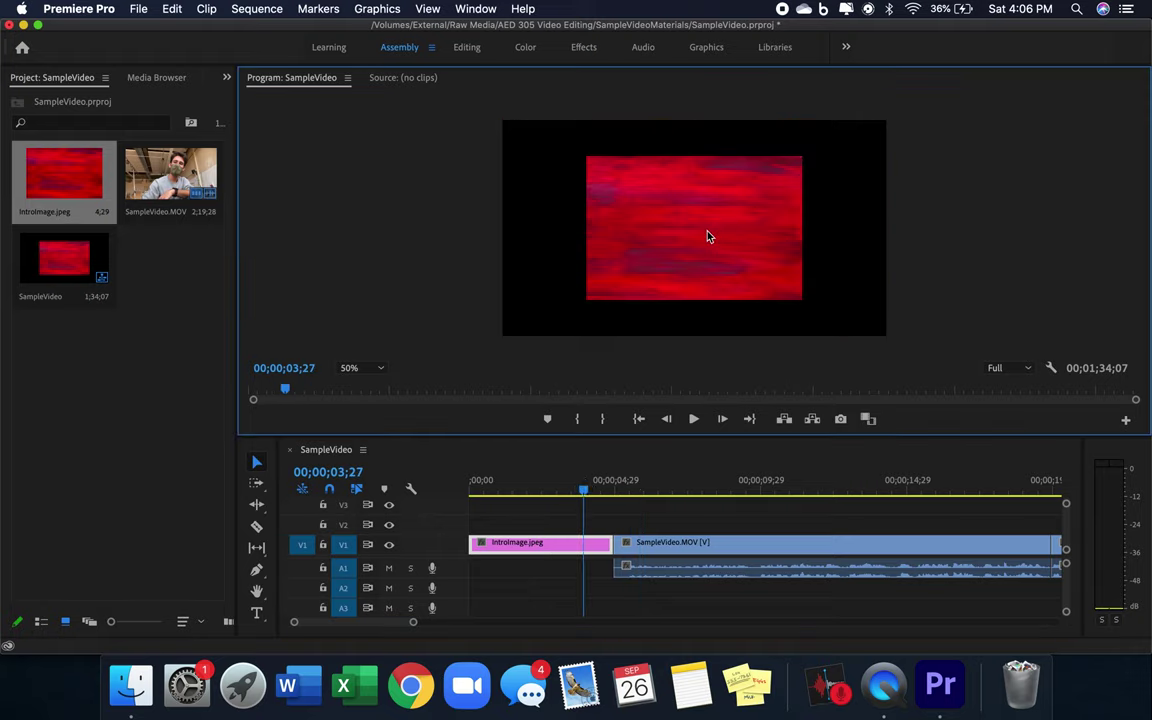
left_click_drag(804, 300, 863, 362)
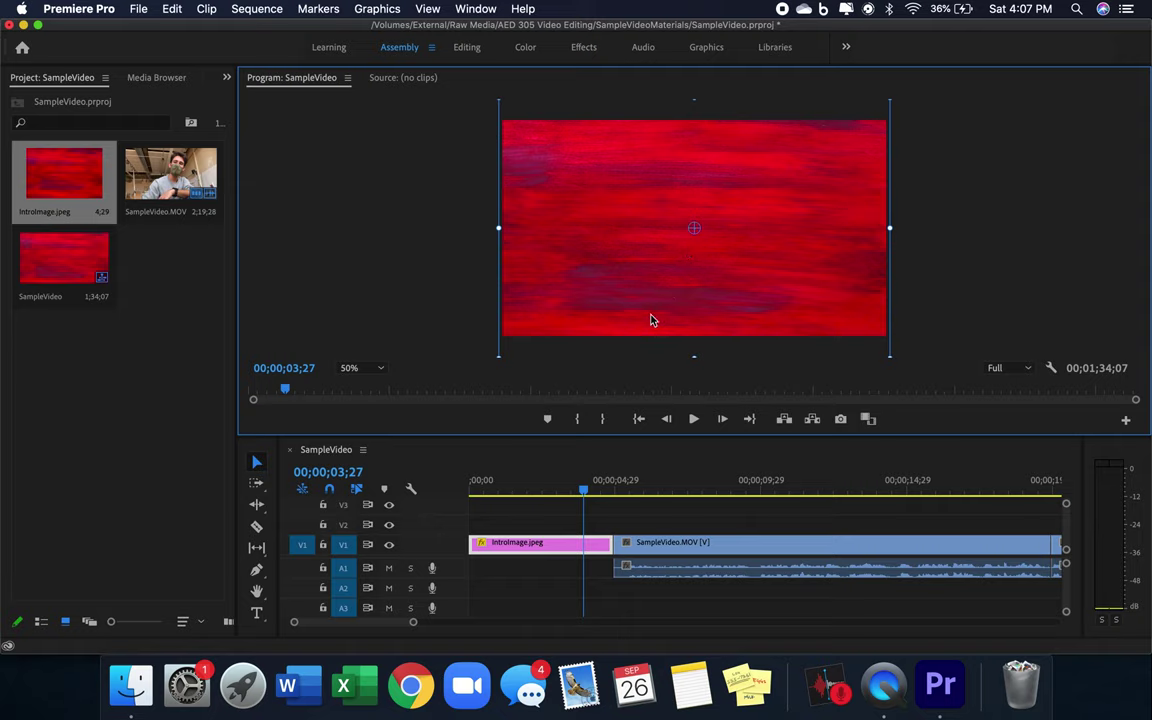
left_click(508, 494)
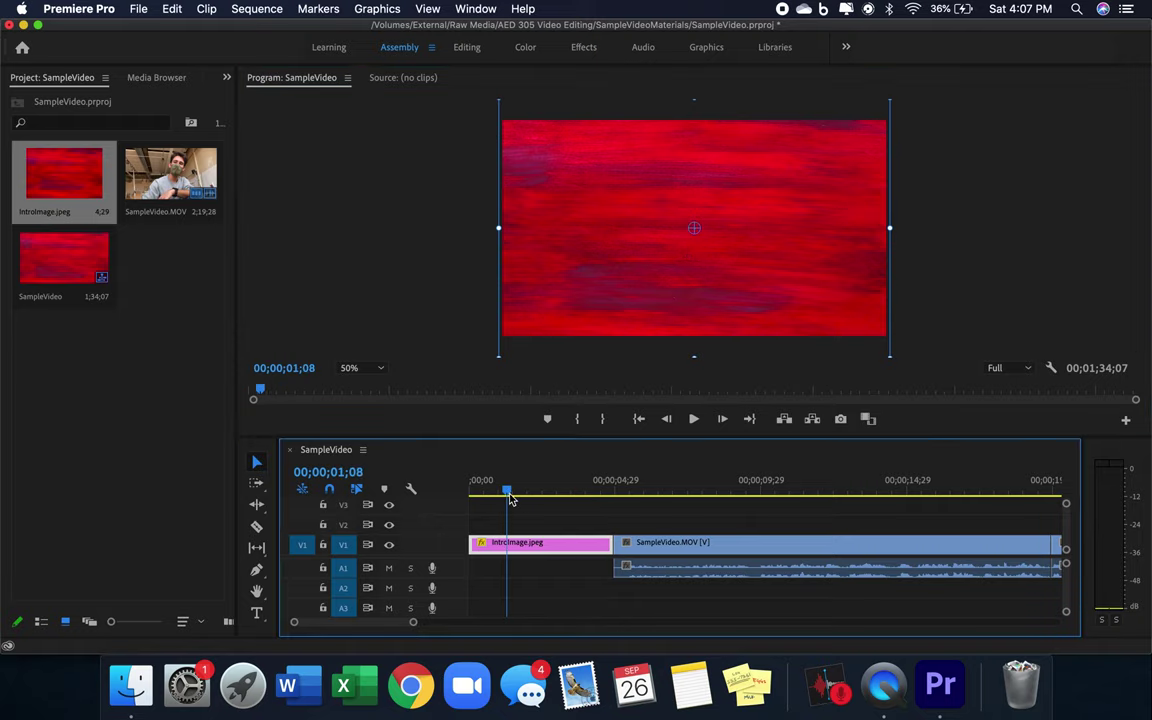
left_click_drag(508, 494, 471, 492)
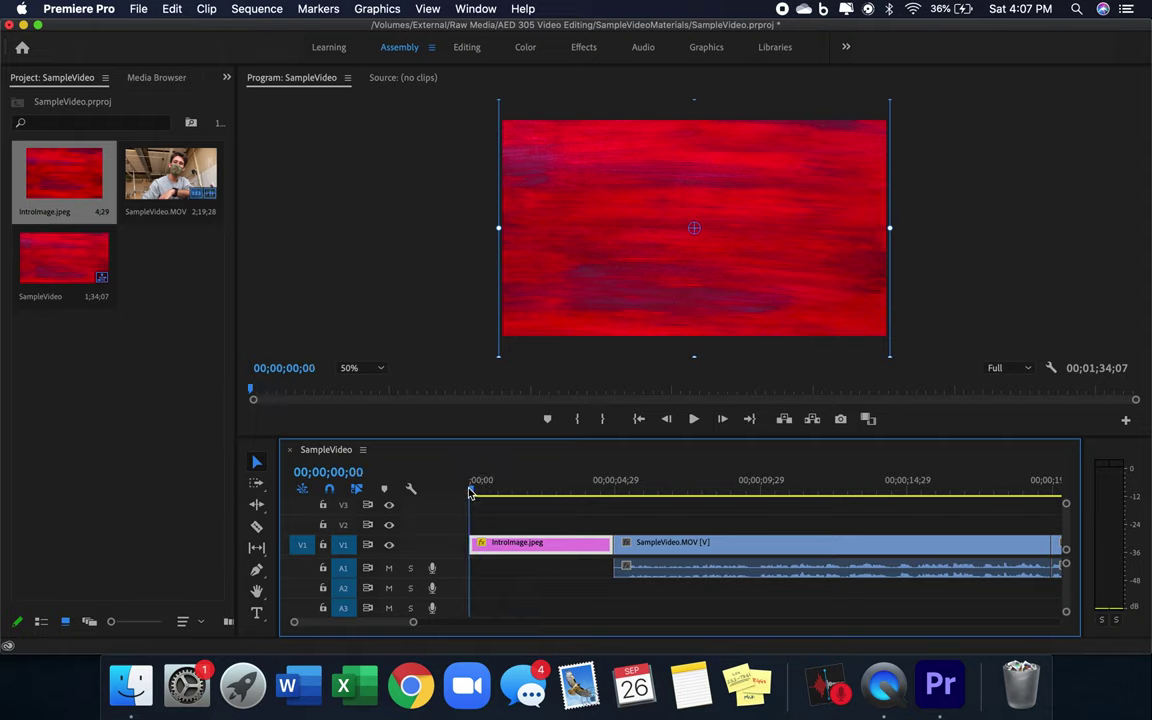
key("space")
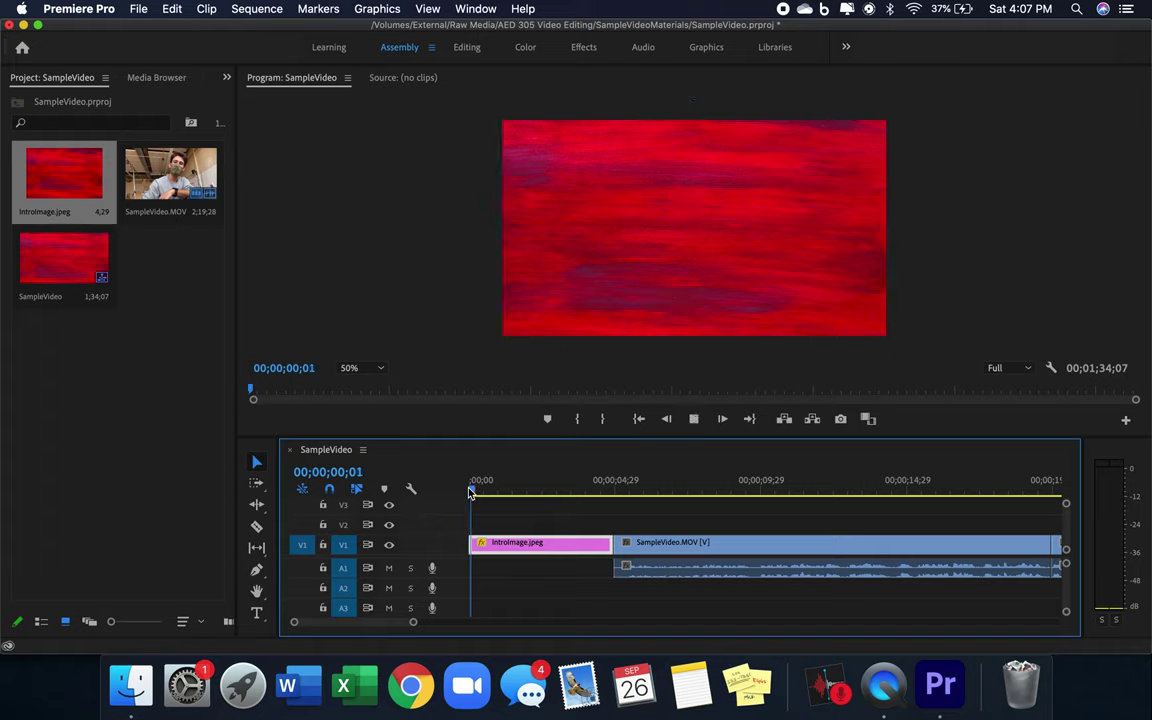
Step: Shorten IntroImage.jpeg to about 2.7 seconds by trimming its end, and play the shortened intro
left_click(565, 542)
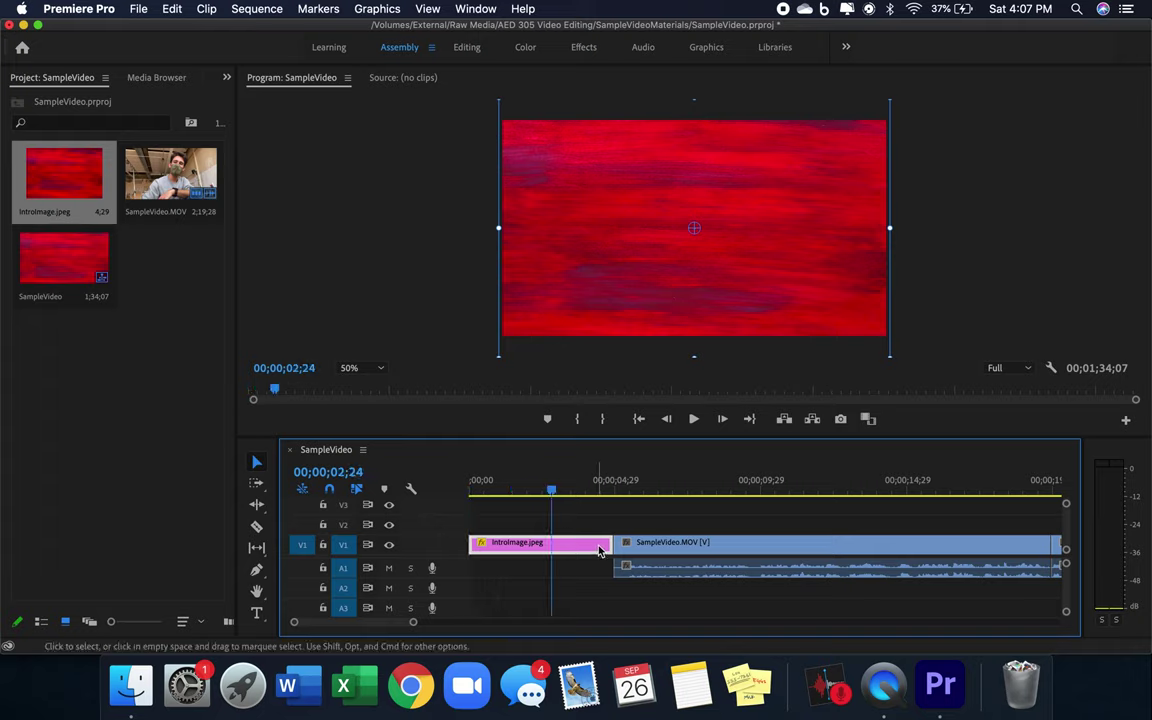
left_click(606, 542)
left_click_drag(606, 542, 612, 542)
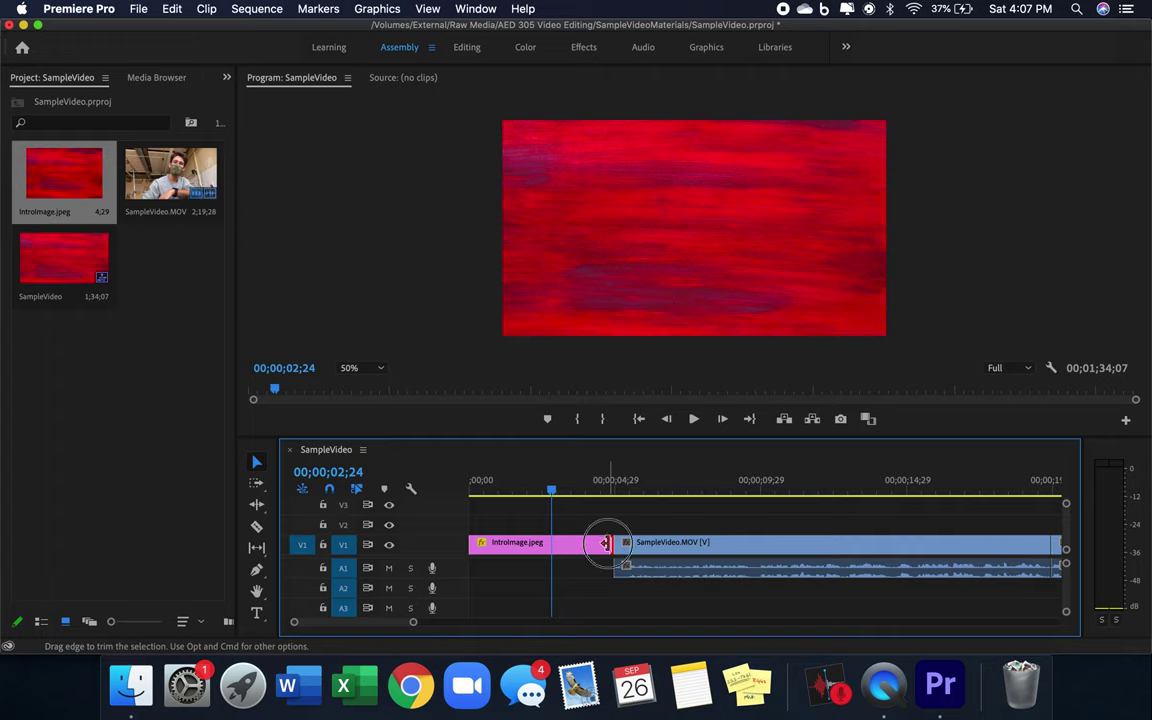
left_click_drag(606, 542, 557, 548)
left_click(472, 484)
key("space")
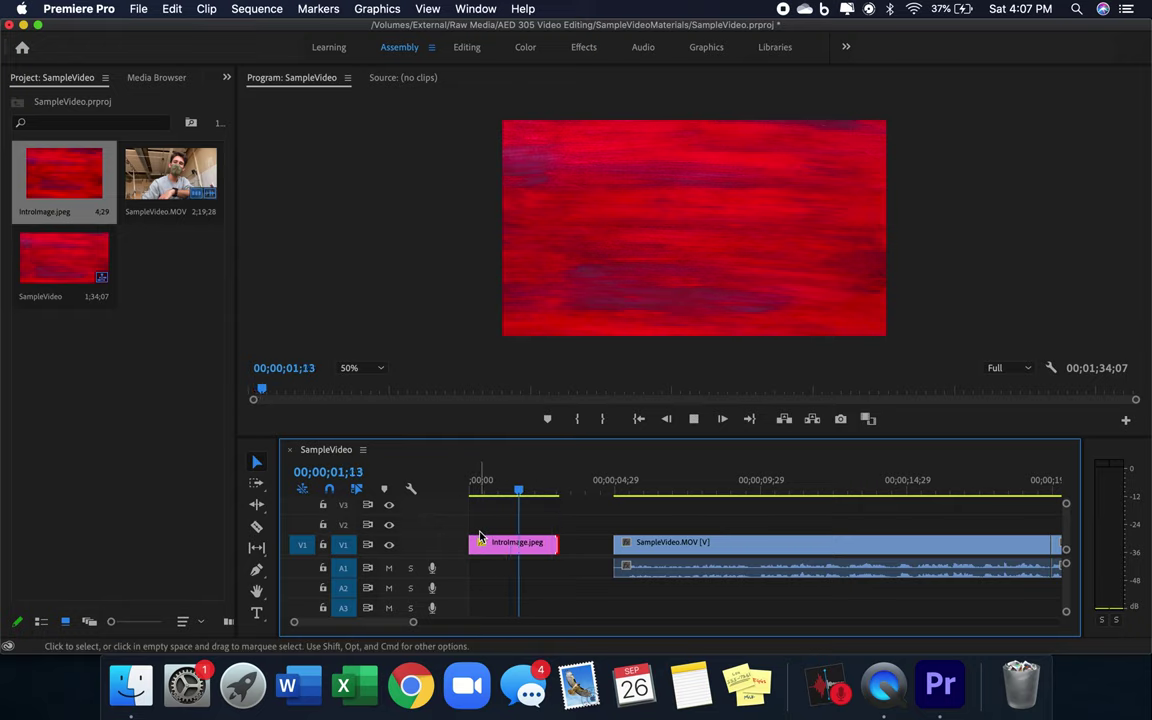
key("space")
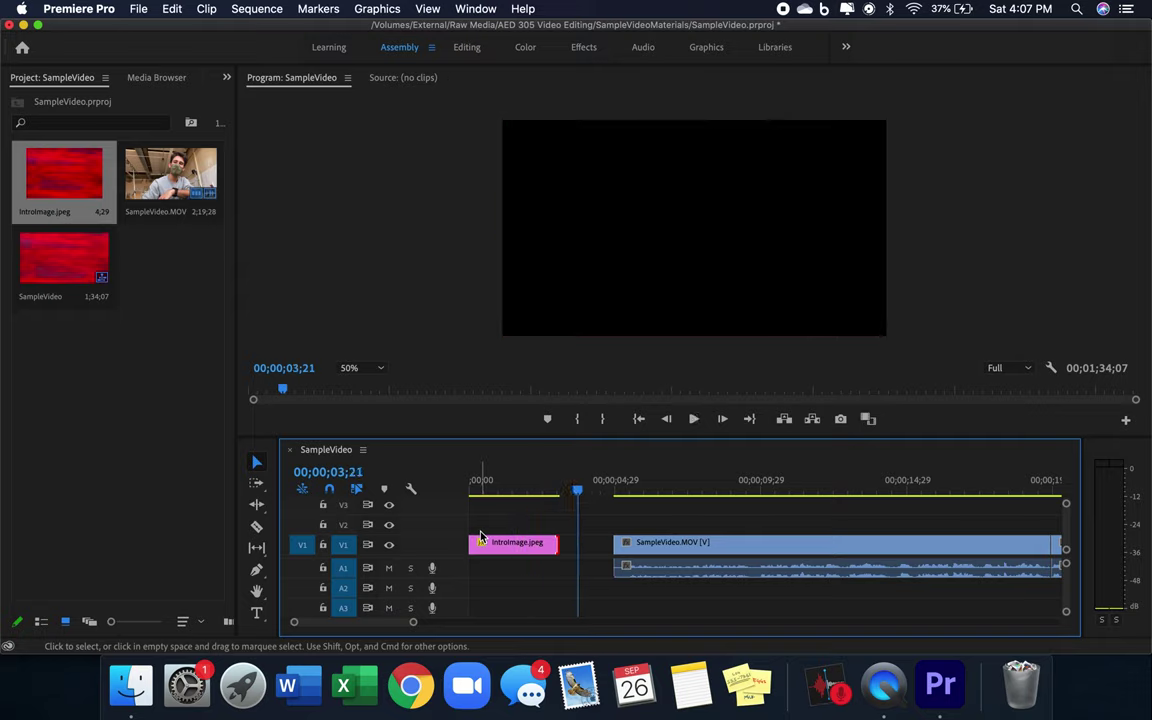
left_click_drag(553, 544, 545, 544)
left_click_drag(483, 481, 459, 488)
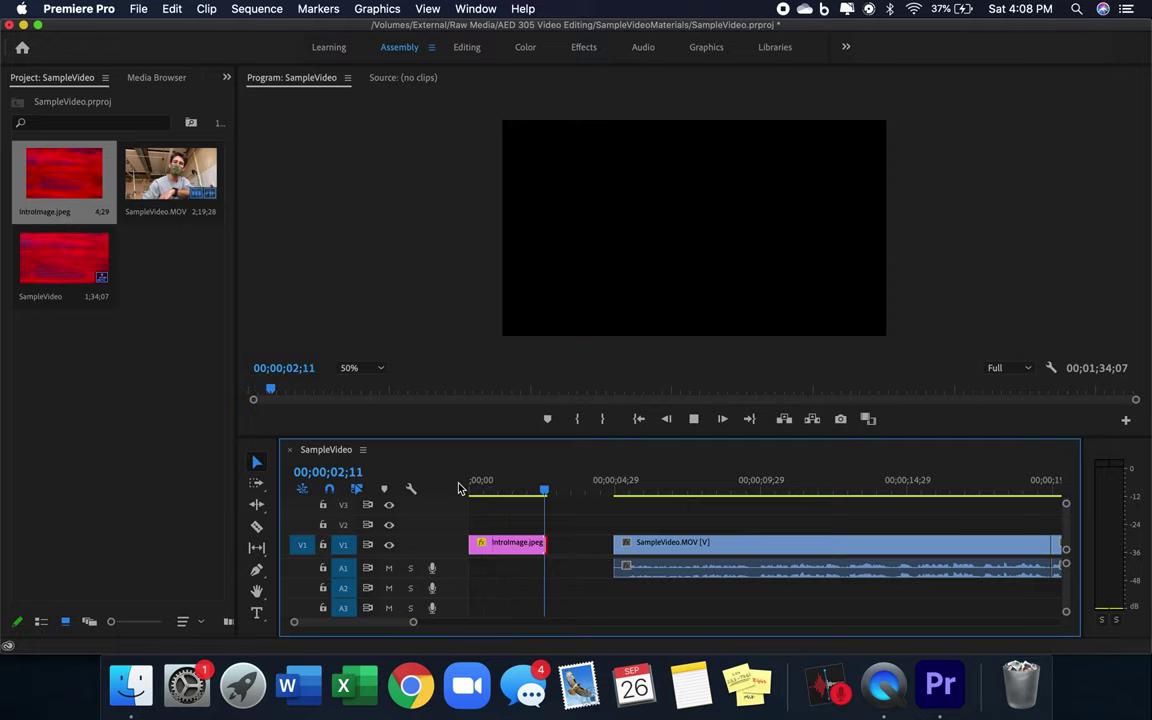
key("space")
Step: Shift all SampleVideo.MOV clips earlier with the Track Select Forward tool to meet the trimmed IntroImage.jpeg, and play across the join
left_click(256, 483)
left_click_drag(612, 543, 530, 503)
left_click(531, 492)
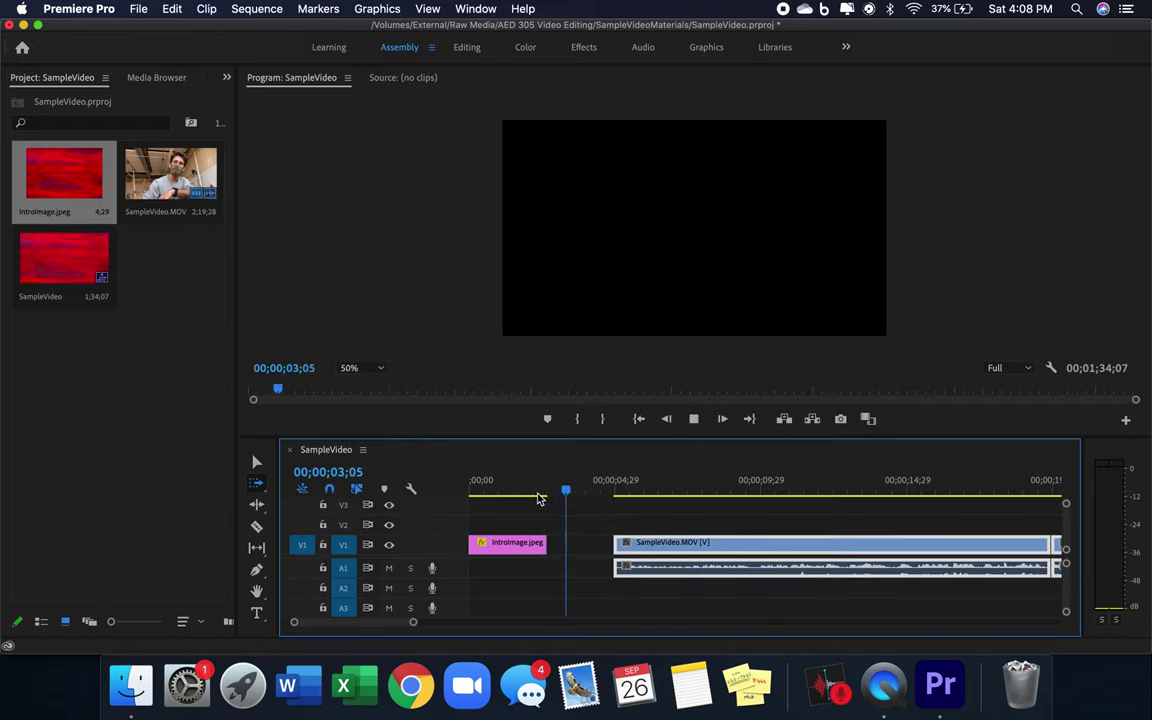
key("space")
left_click(254, 481)
left_click_drag(617, 545, 555, 545)
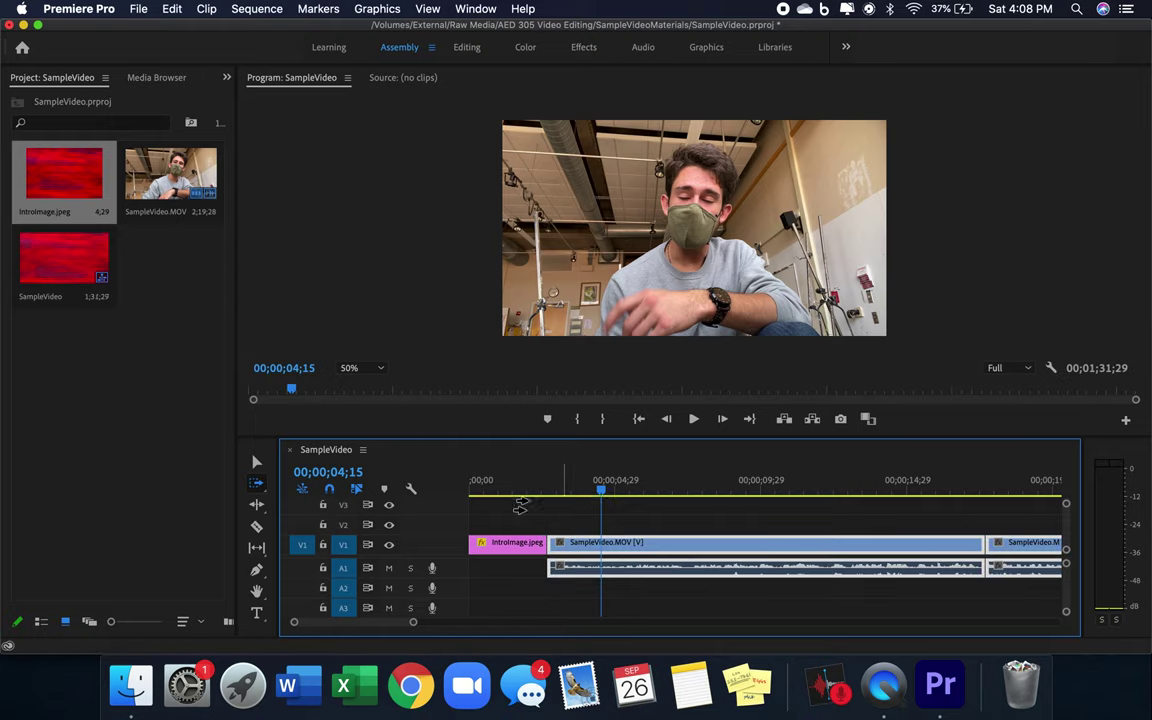
left_click(483, 491)
key("space")
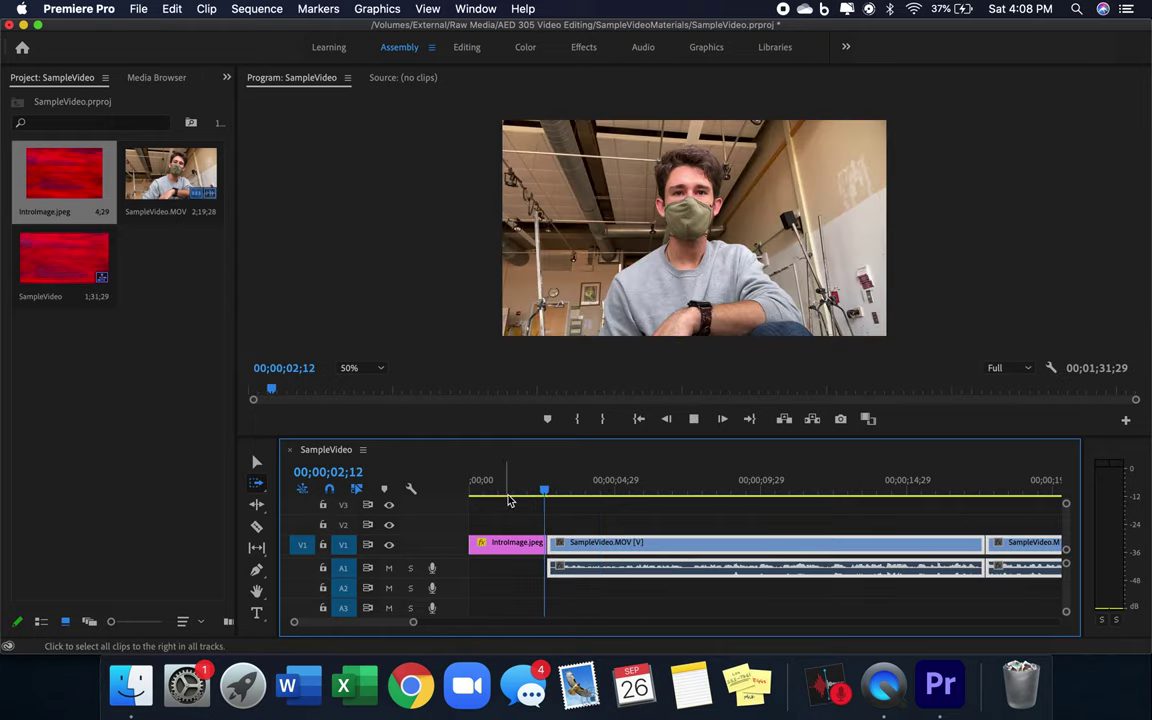
key("space")
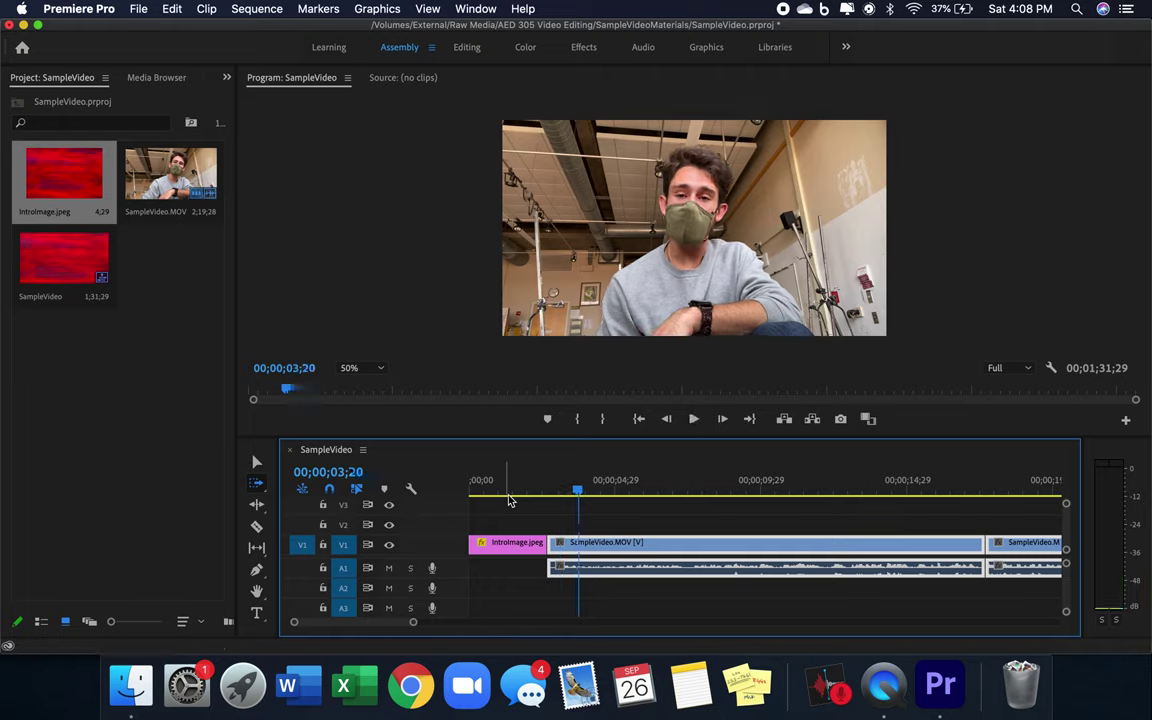
Step: Add the title text "Sample Video" over the intro image from the sequence start, and move it to the middle of the frame
left_click(509, 490)
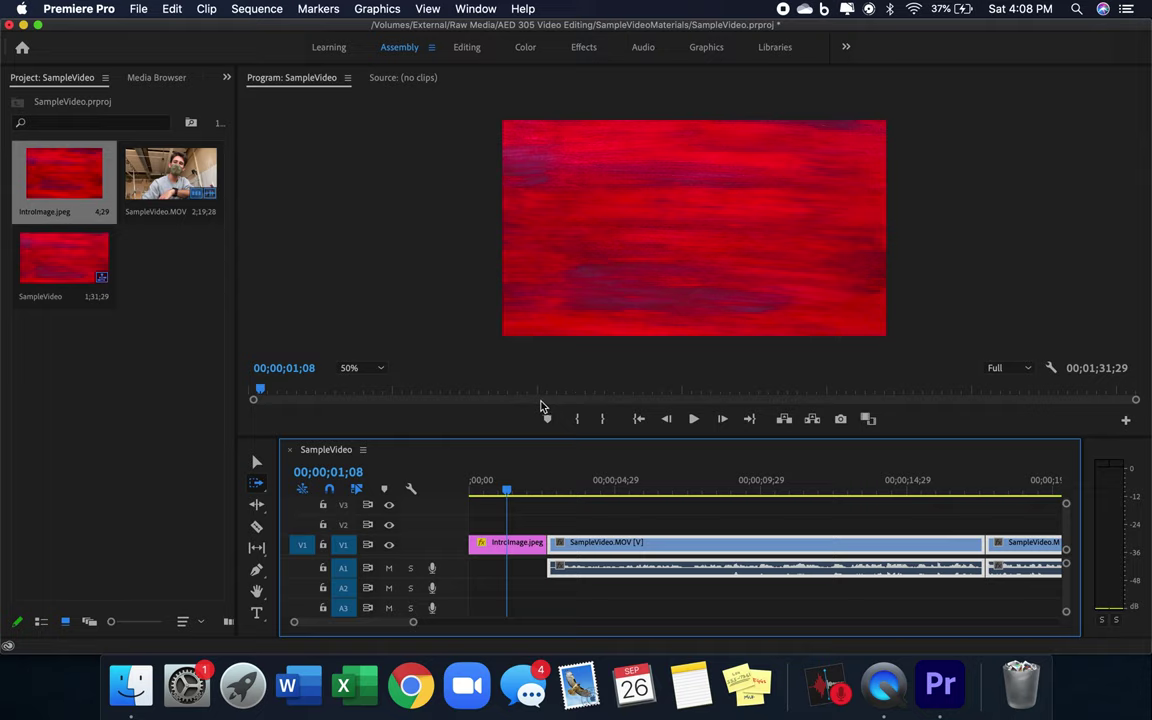
left_click(472, 493)
left_click_drag(472, 497, 465, 499)
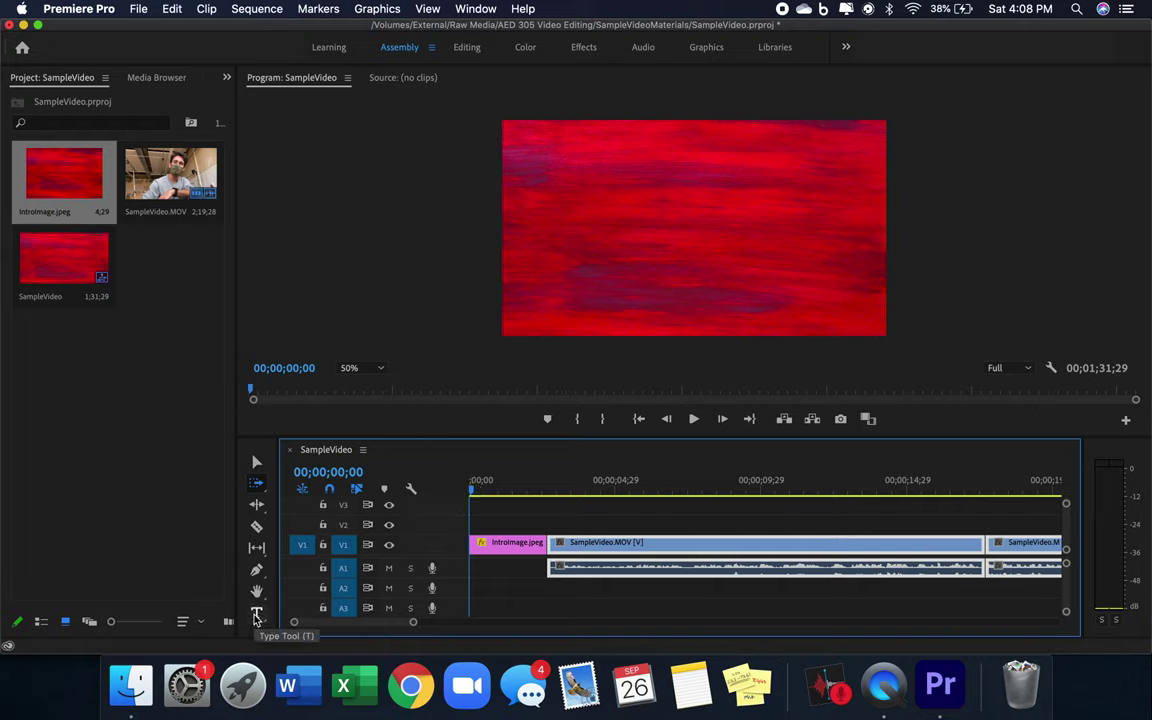
left_click(256, 617)
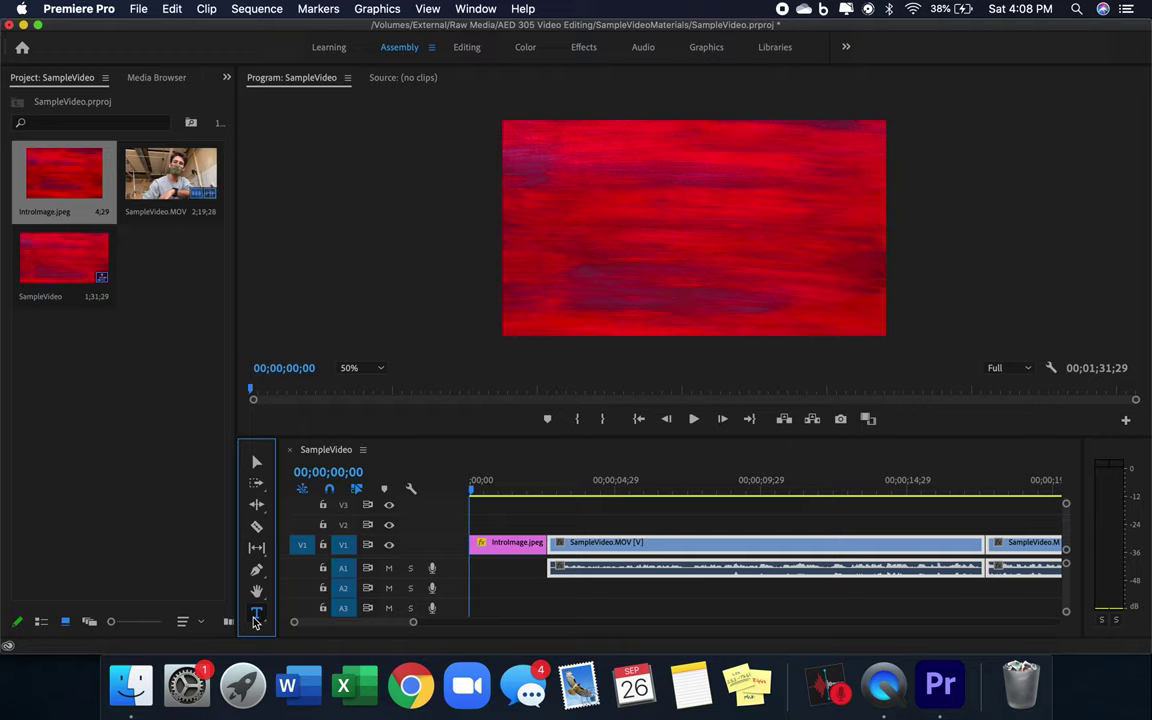
left_click(652, 253)
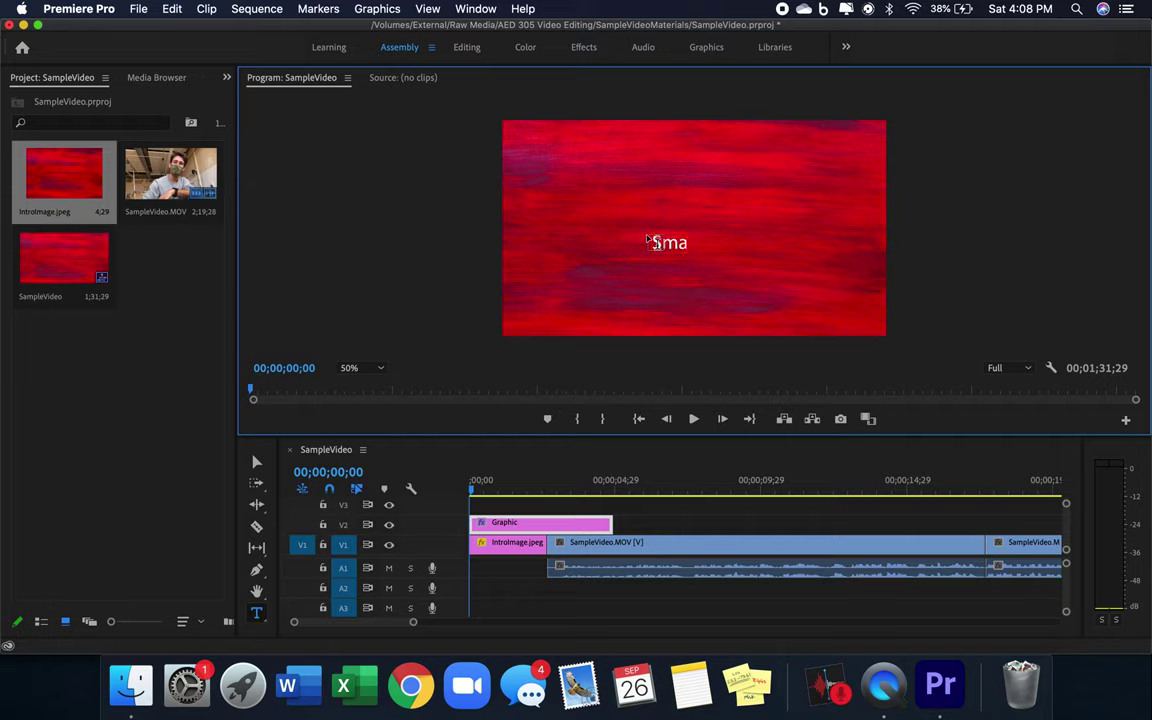
type("mple Video")
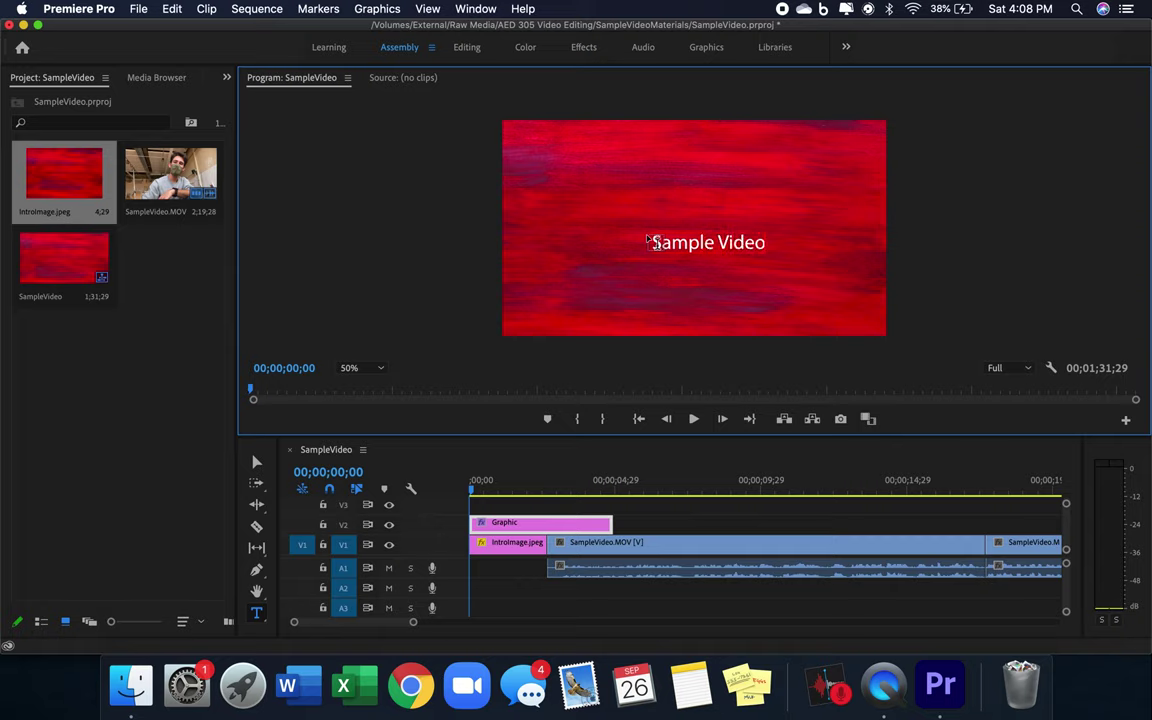
key("Escape")
left_click(256, 462)
left_click_drag(740, 243, 697, 225)
Step: Trim the end of the Sample Video title clip on V2 to match the end of IntroImage.jpeg
left_click(597, 522)
left_click_drag(597, 522, 566, 522)
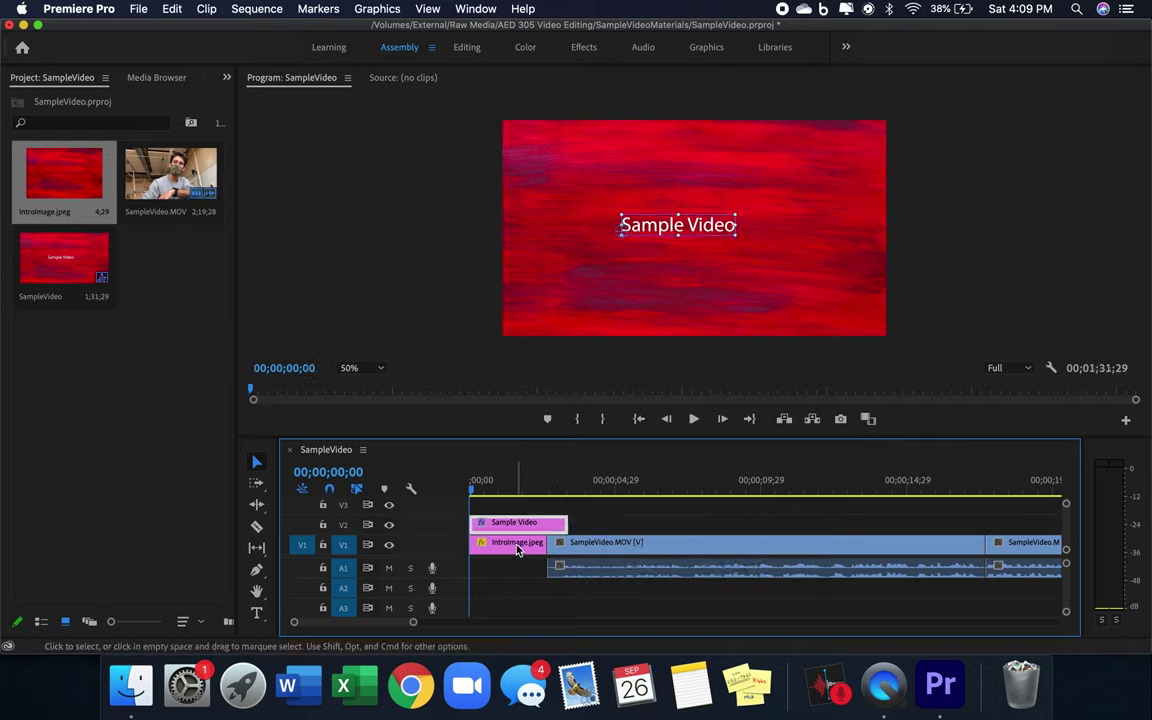
left_click(539, 490)
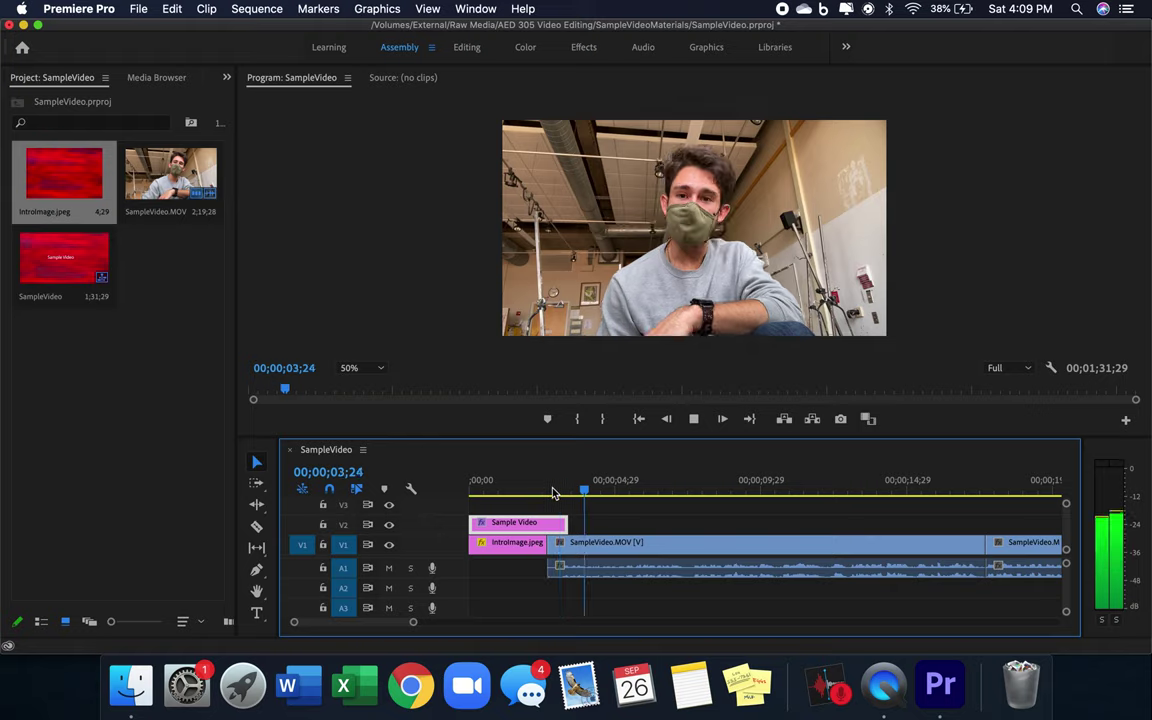
left_click(511, 490)
left_click(733, 223)
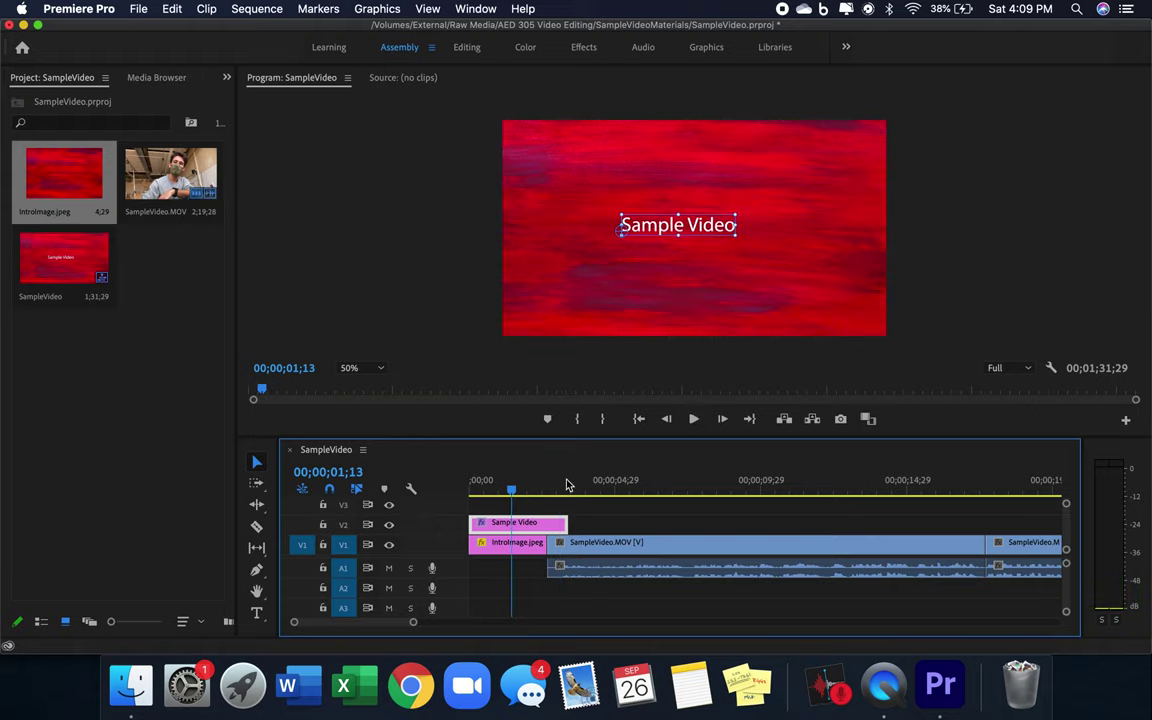
left_click_drag(565, 522, 545, 522)
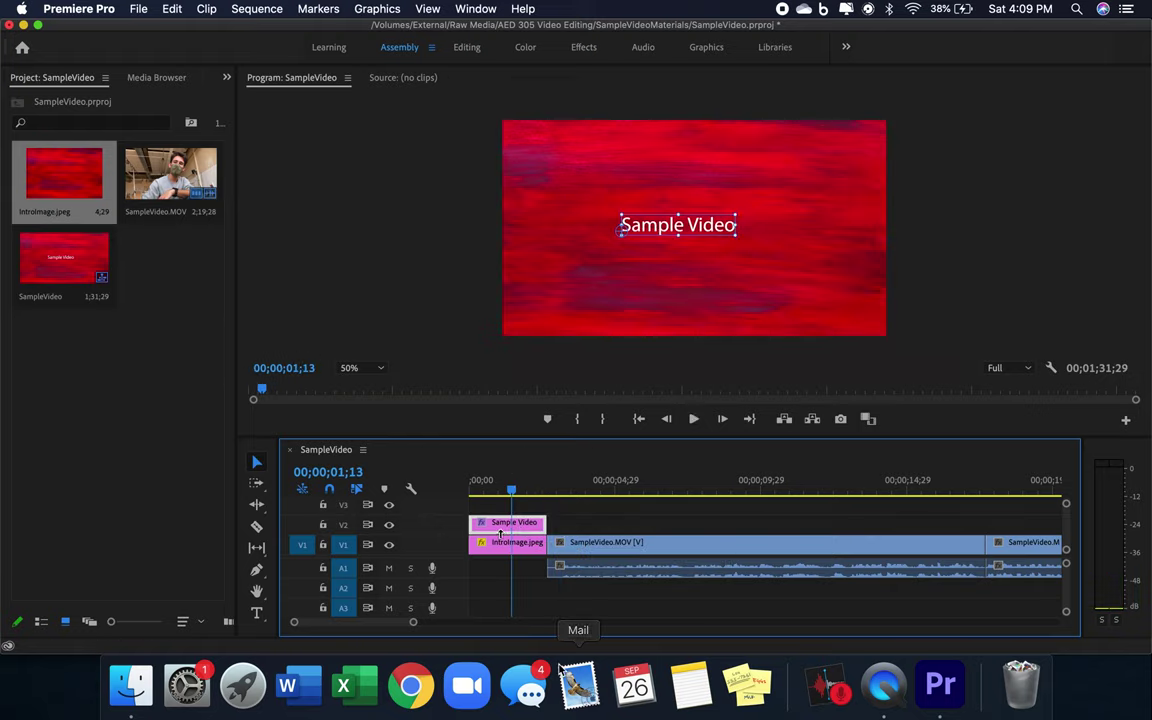
Step: Play the titled intro from the start, scrub into the footage, and look through the timeline to the sequence end
key("Home")
key("space")
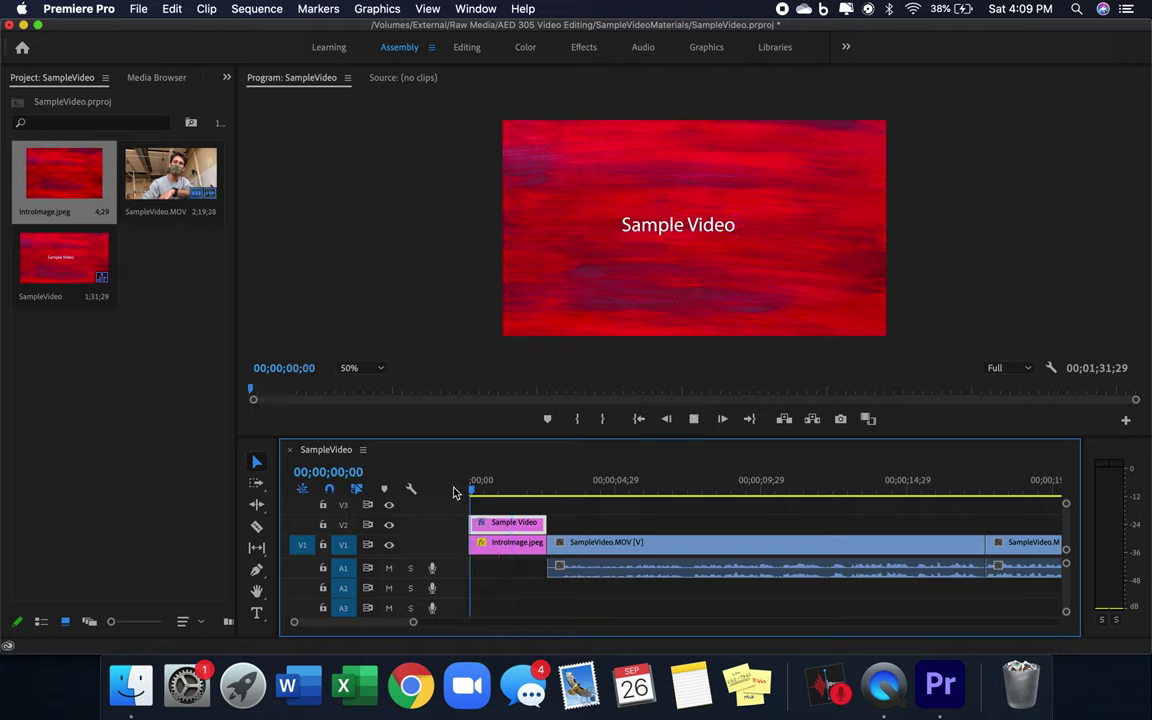
left_click(516, 487)
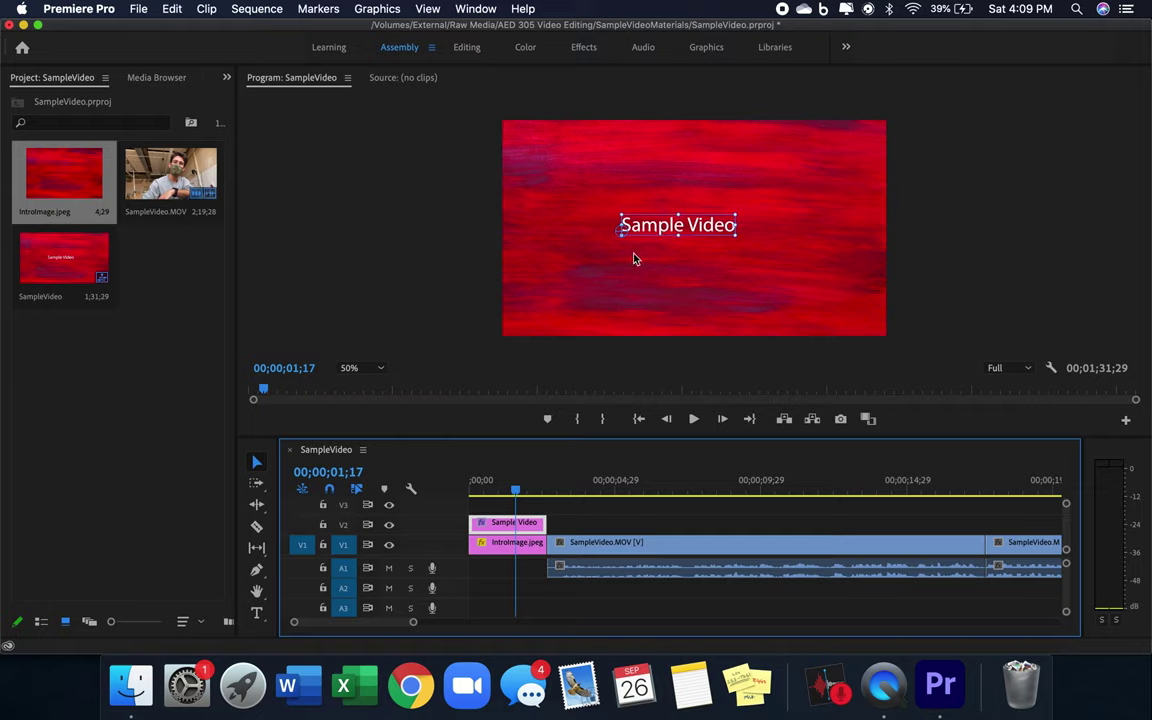
left_click(516, 491)
left_click_drag(516, 491, 599, 500)
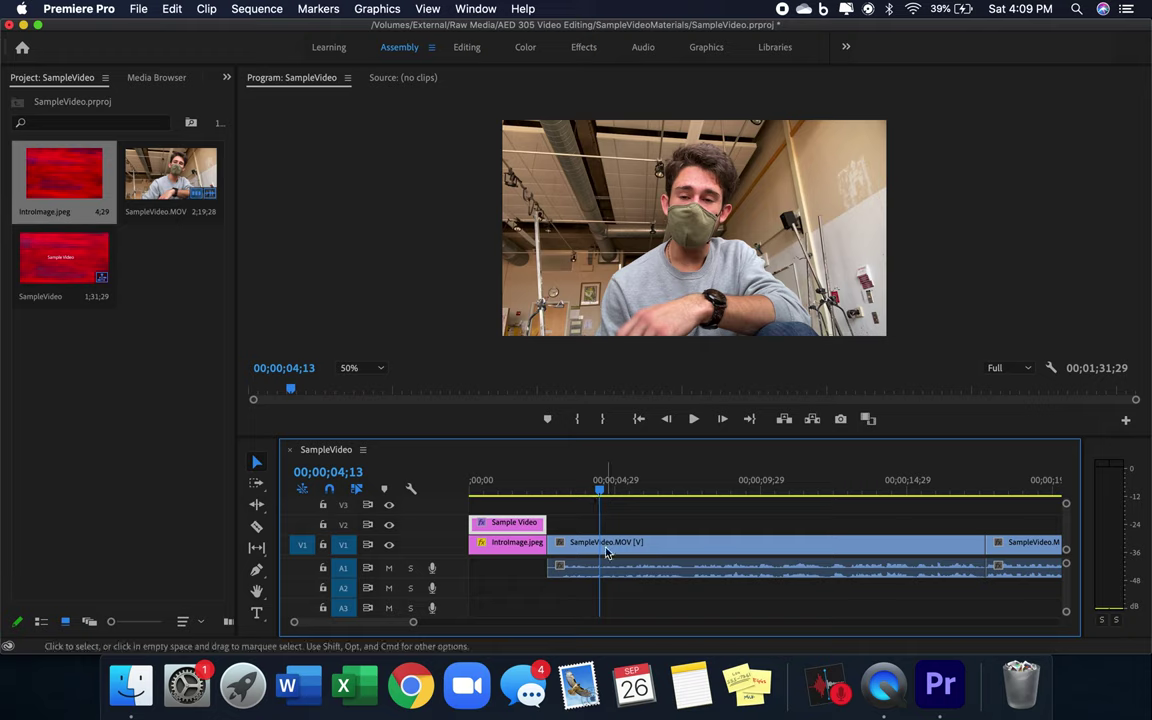
scroll(605, 553, "down", 10)
scroll(605, 552, "up", 5)
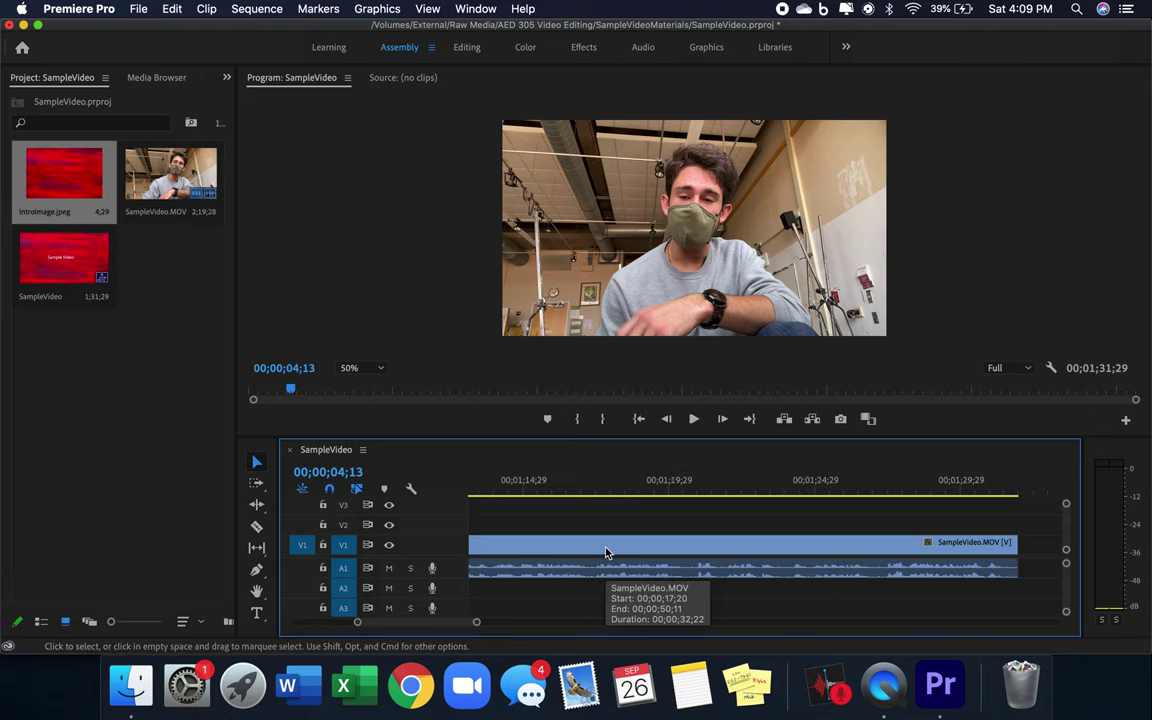
scroll(605, 552, "up", 5)
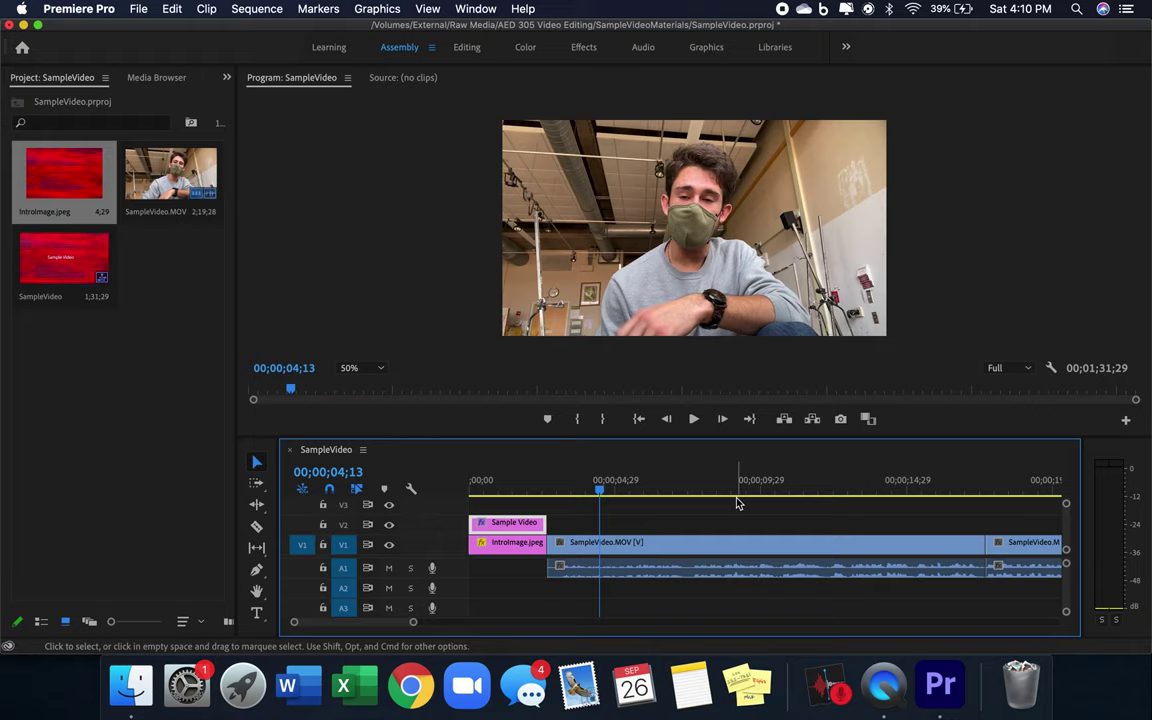
Step: Narrow the Premiere Pro window to uncover the SampleVideoMaterials folder in Finder, and select SampleVideo.prproj there
left_click_drag(2, 342, 396, 343)
left_click(215, 180)
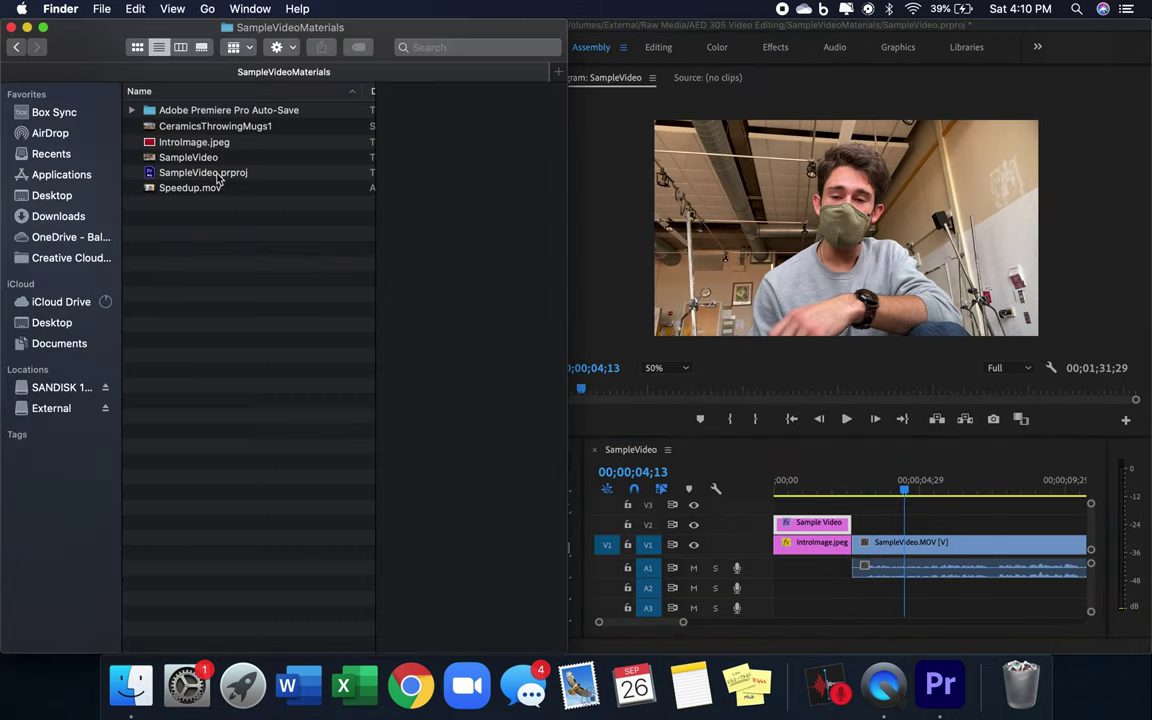
left_click(200, 172)
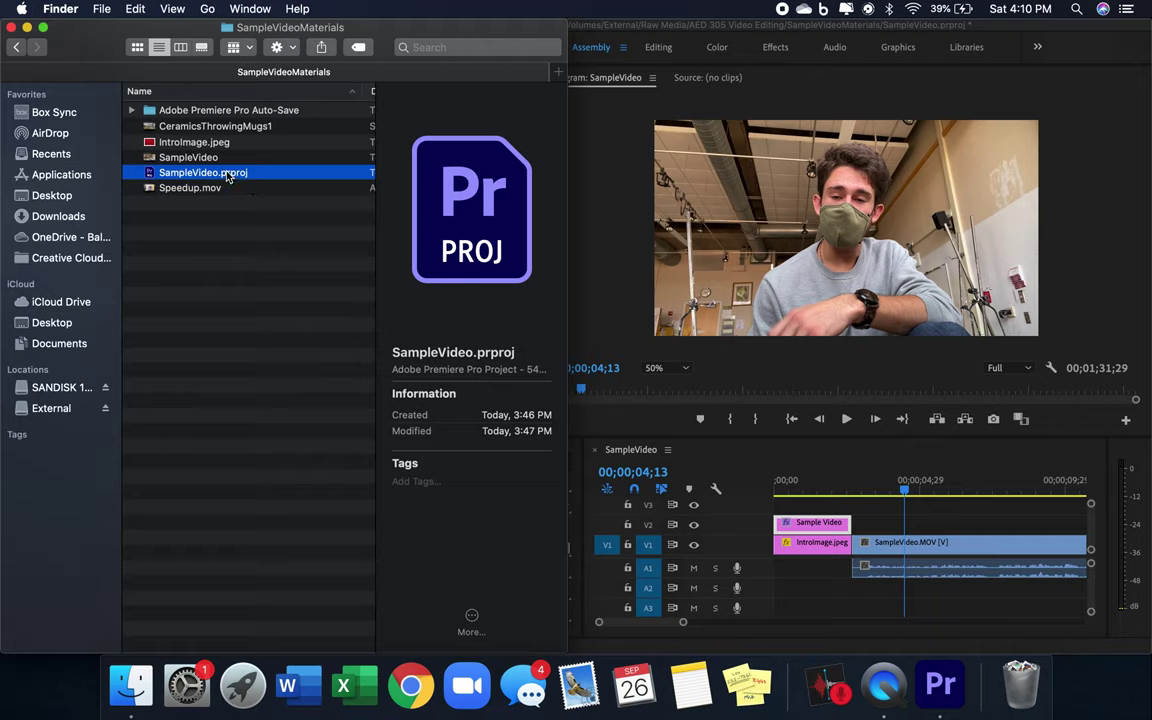
Step: Switch back to Premiere Pro, widen its window, and look for the export command
left_click(585, 235)
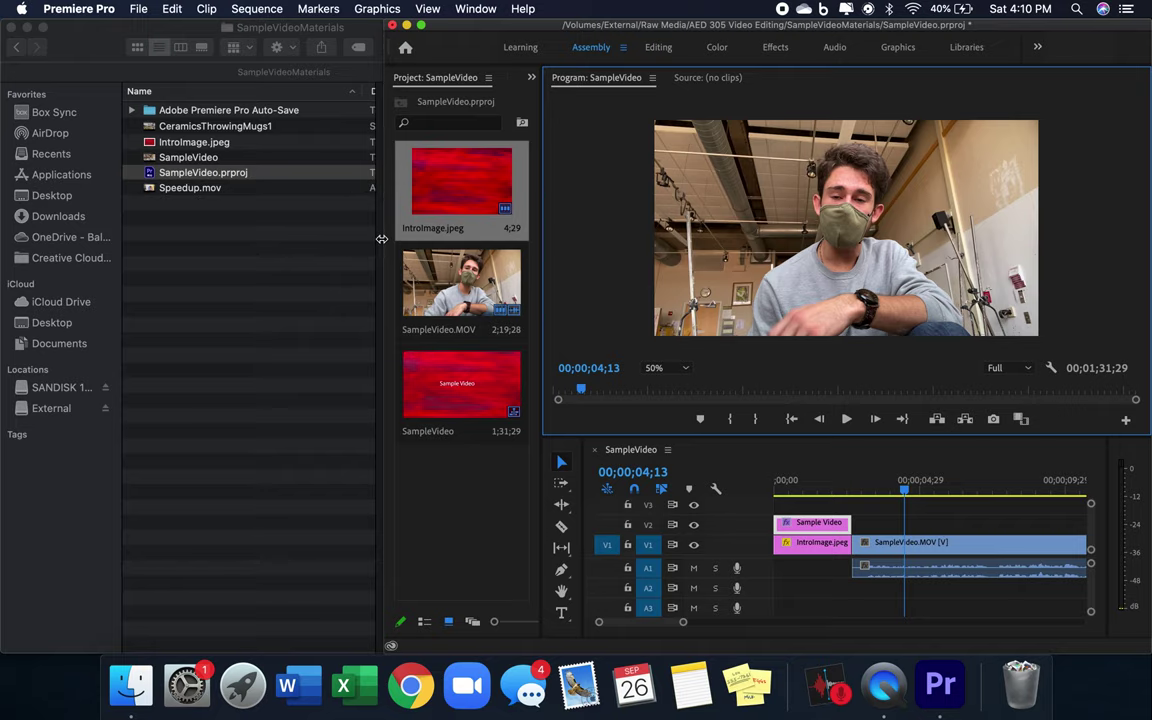
left_click_drag(189, 229, 101, 215)
left_click(137, 9)
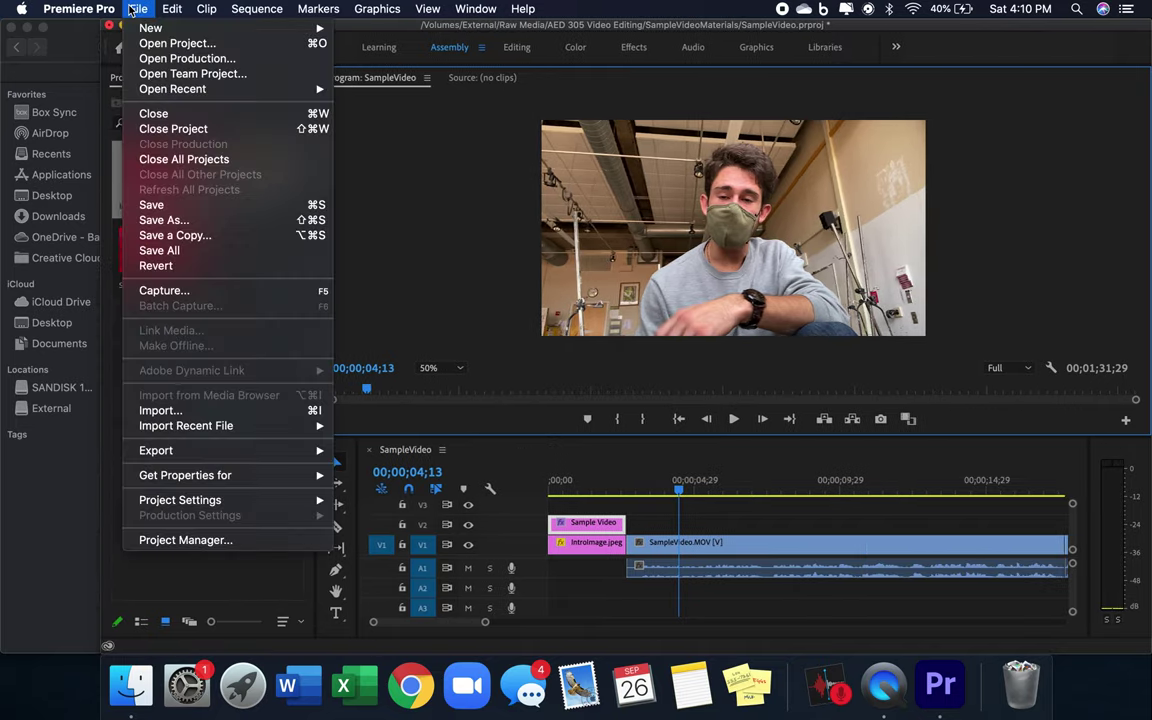
mouse_move(155, 452)
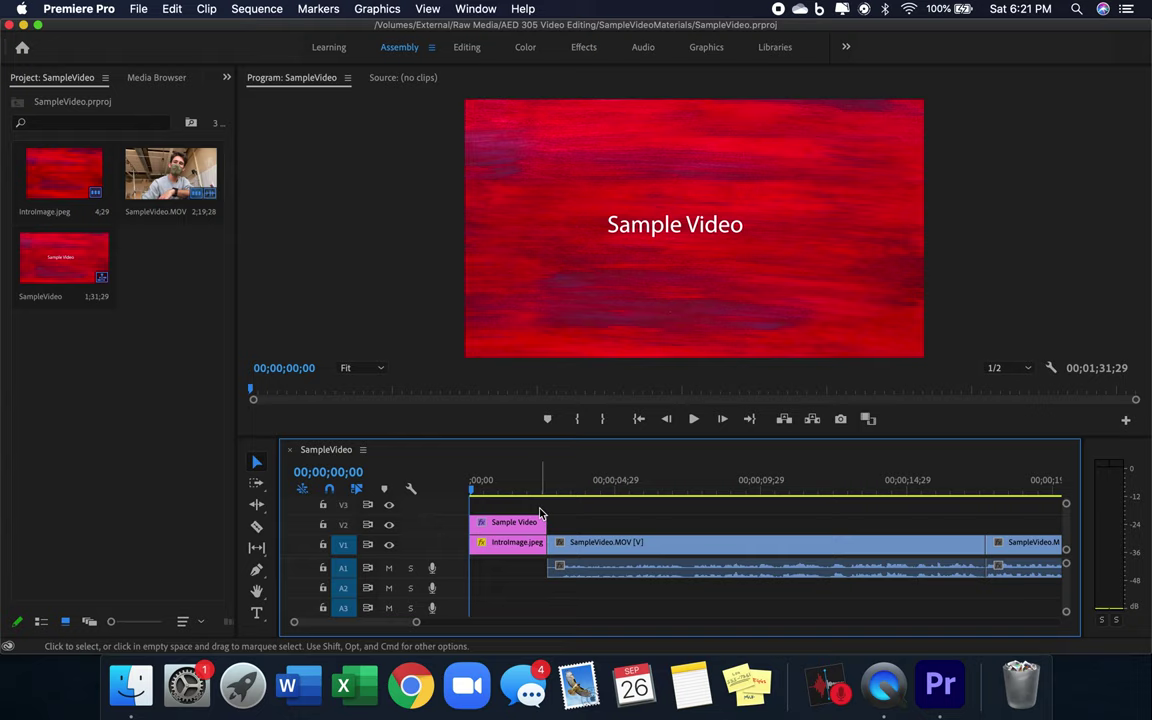
Step: Mark an In point at the start of the SampleVideo sequence and an Out point at 00;01;32;01, just past the last clip
left_click(460, 483)
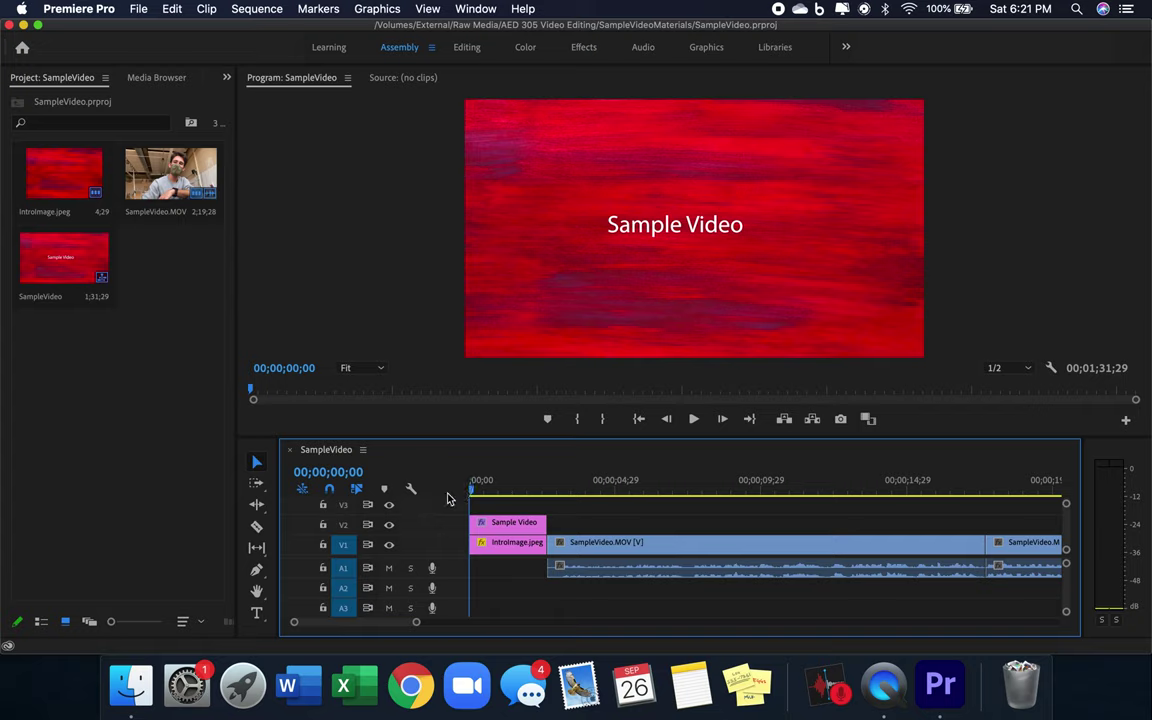
key("super+a")
scroll(500, 505, "right", 5)
scroll(512, 511, "right", 10)
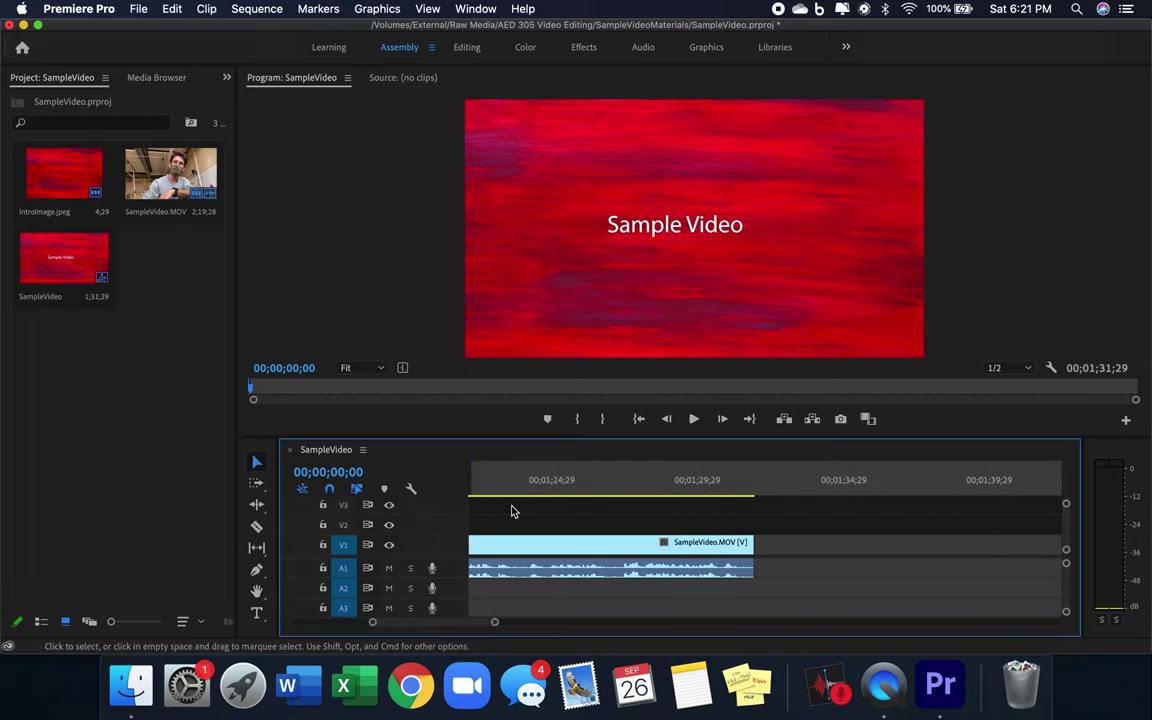
scroll(520, 511, "right", 4)
left_click_drag(589, 489, 591, 497)
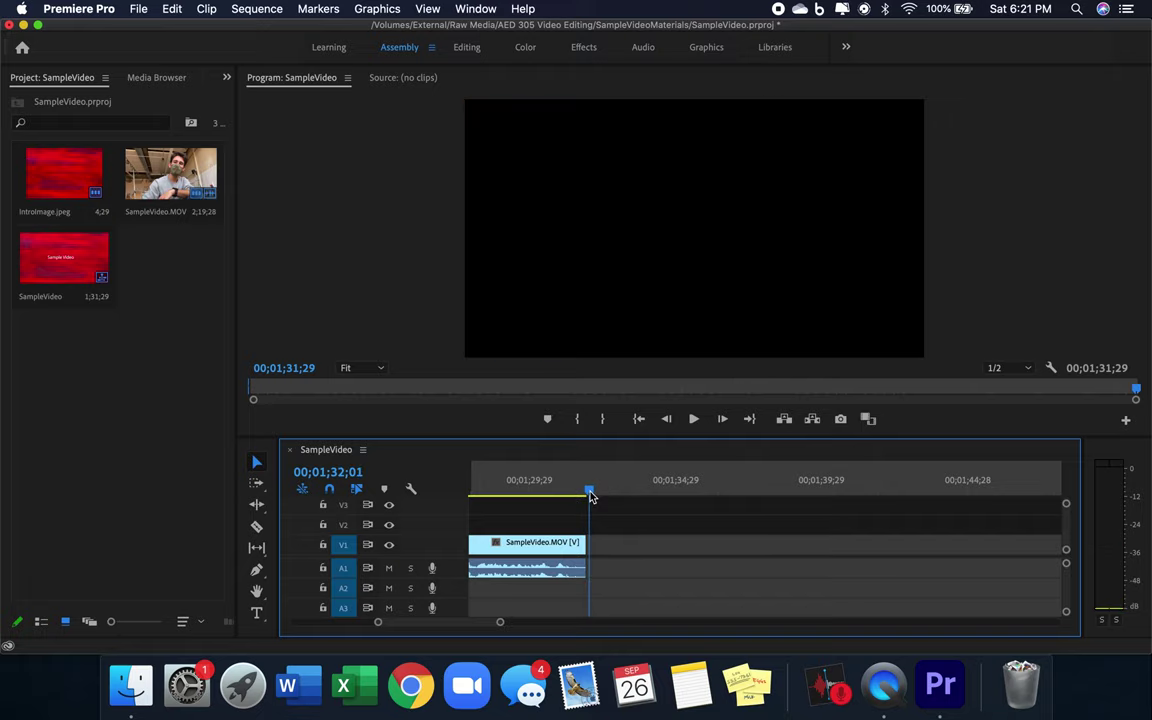
key("o")
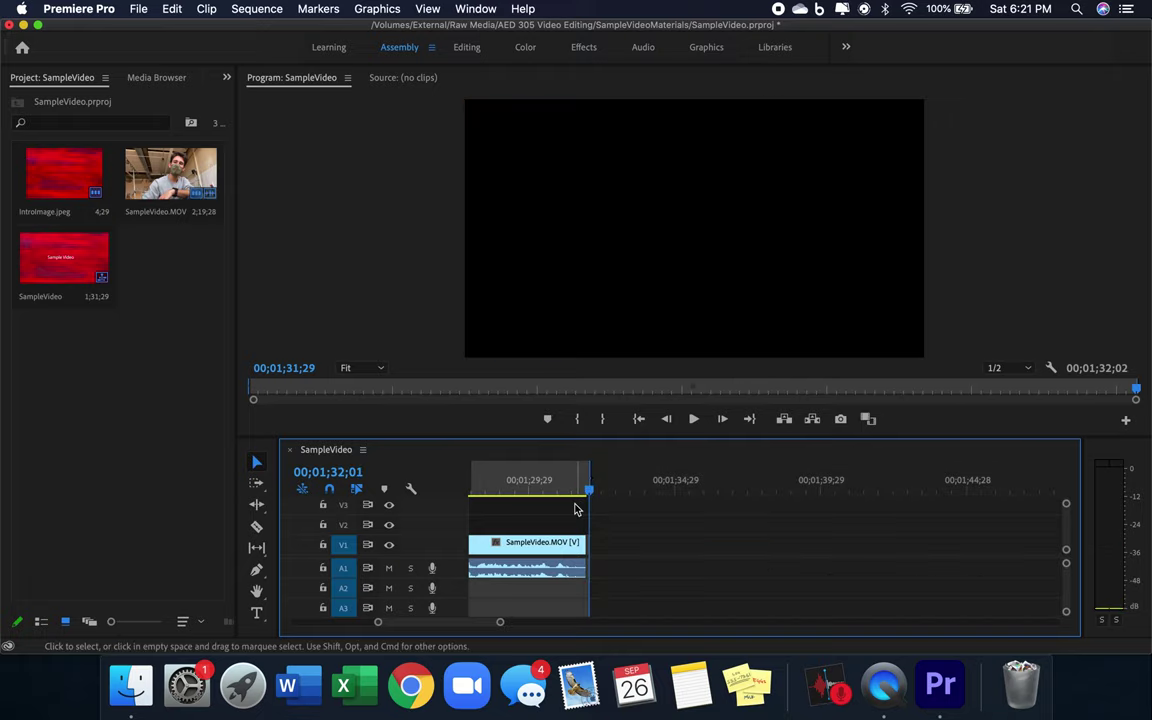
scroll(575, 510, "left", 10)
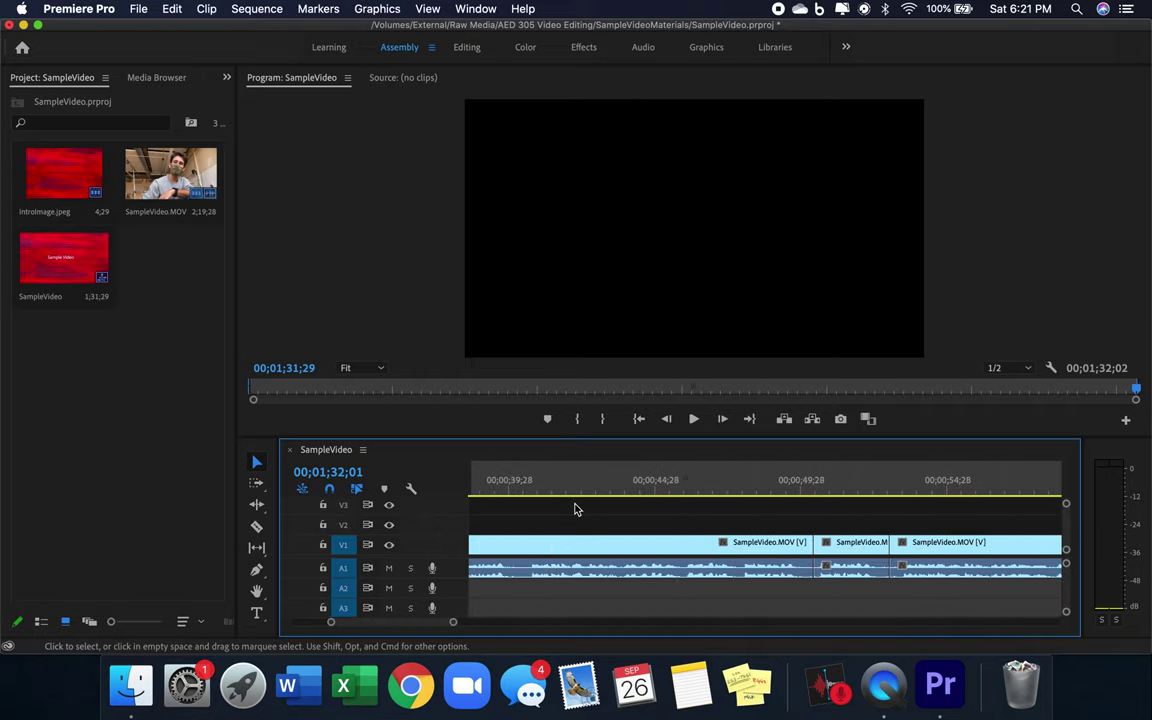
scroll(575, 510, "left", 5)
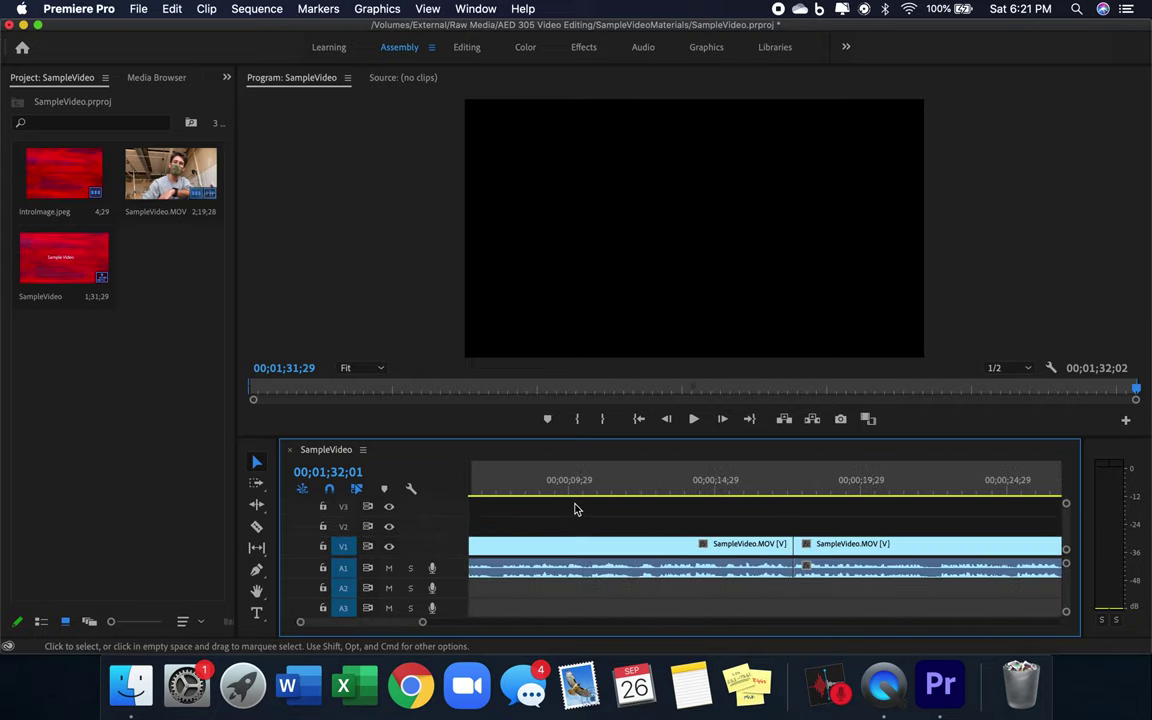
scroll(575, 510, "left", 3)
scroll(575, 510, "right", 10)
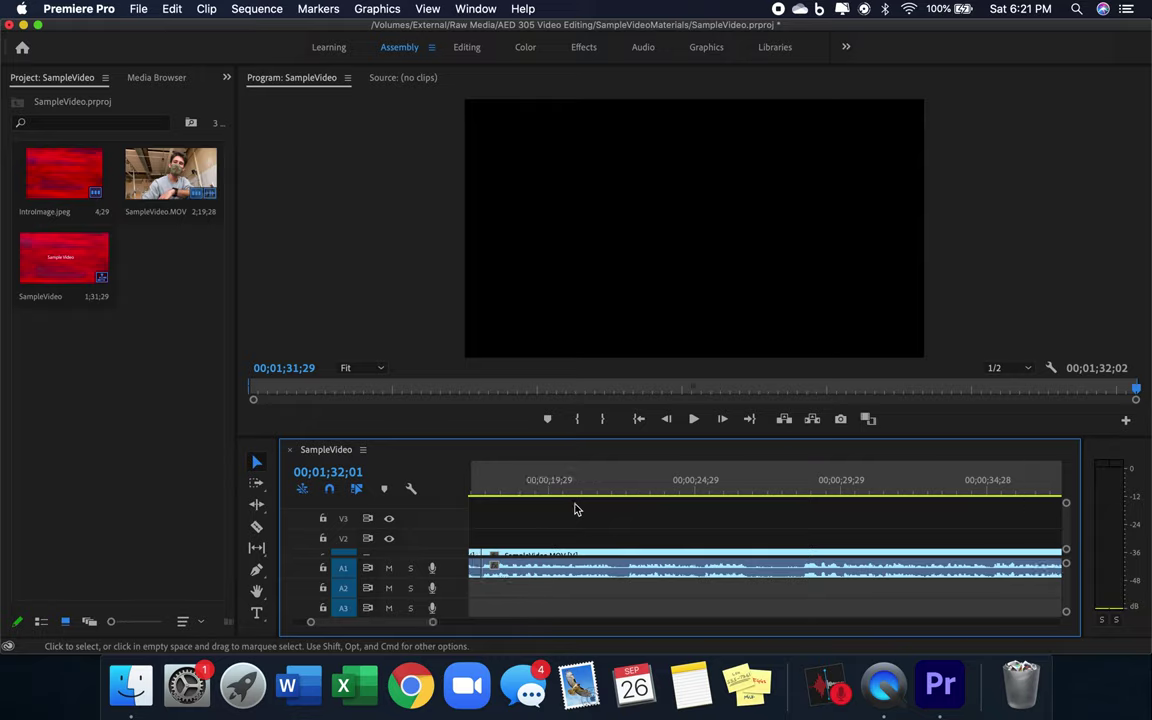
scroll(575, 510, "right", 8)
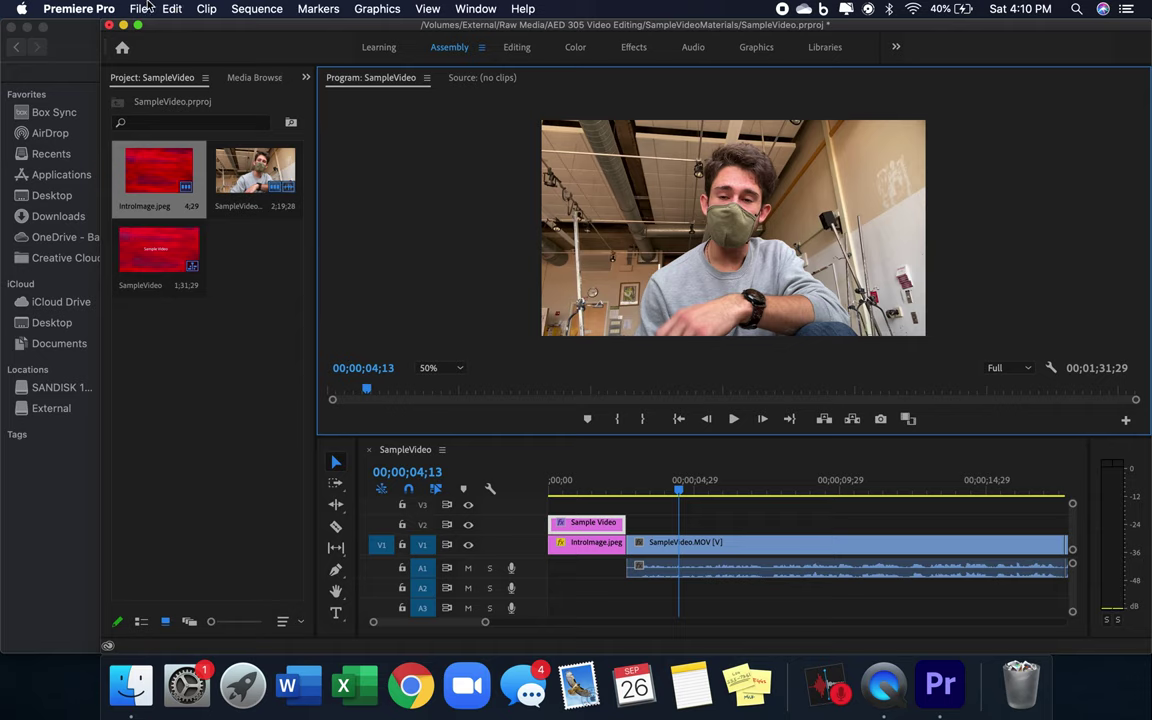
Step: Export the sequence as SampleVideo.mp4 in H.264 format with the Match Source - High bitrate preset
left_click(138, 8)
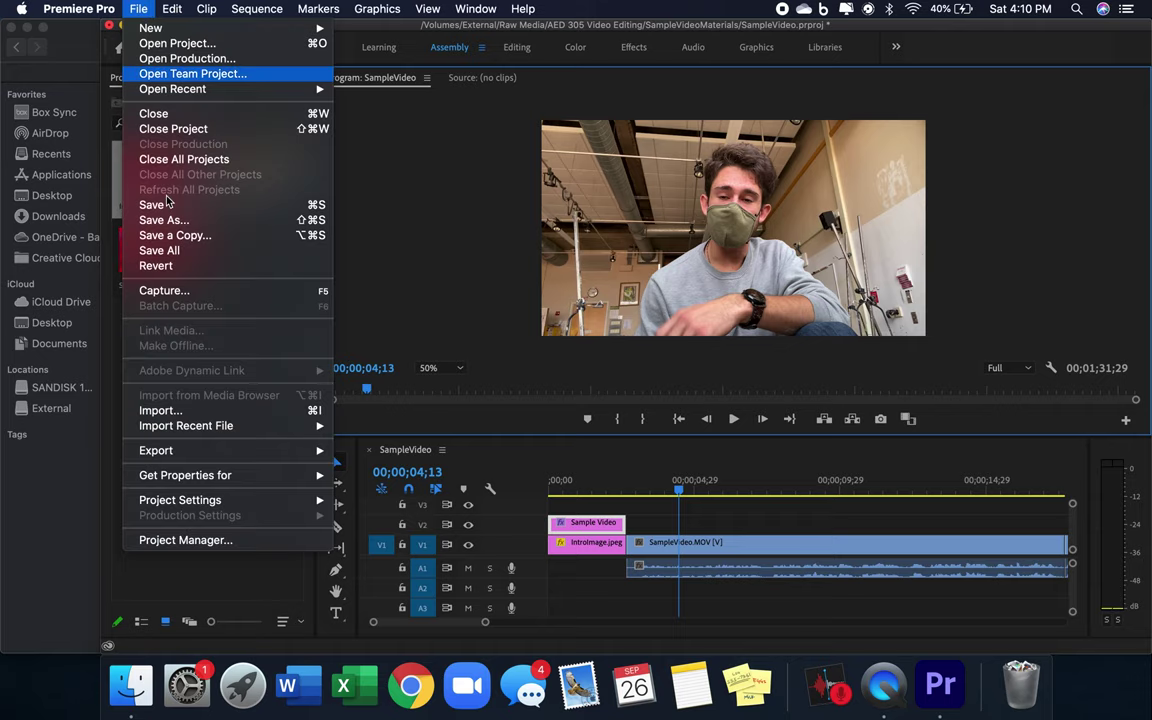
mouse_move(181, 453)
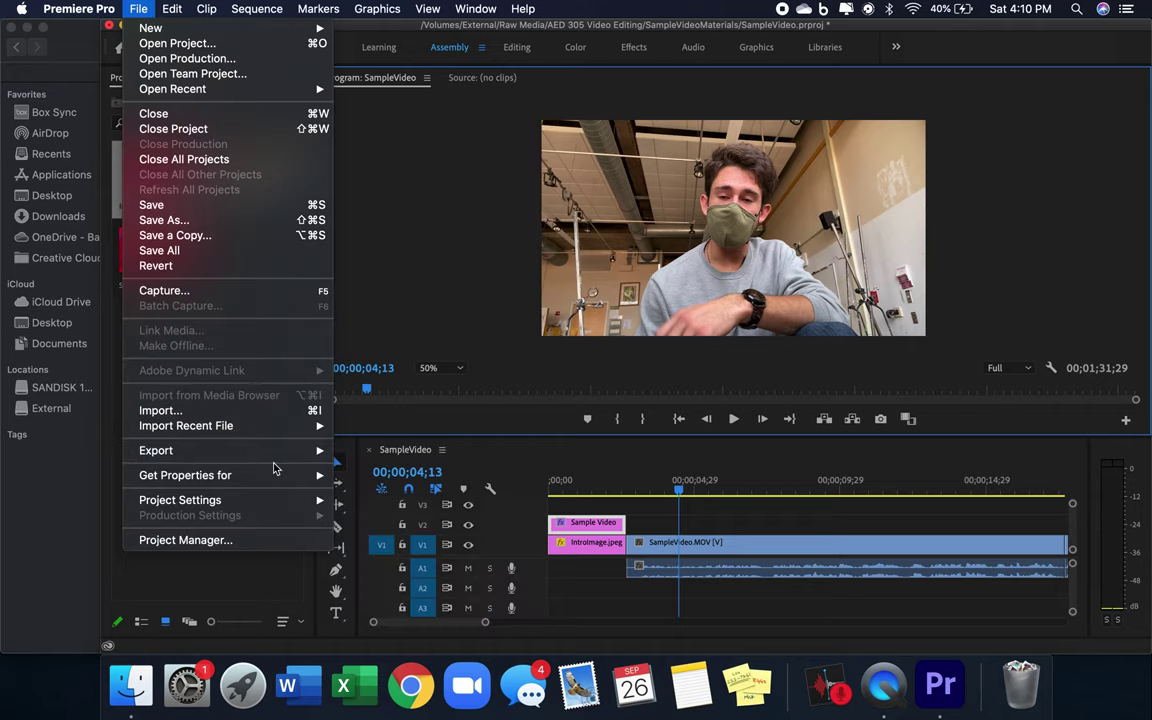
left_click(371, 452)
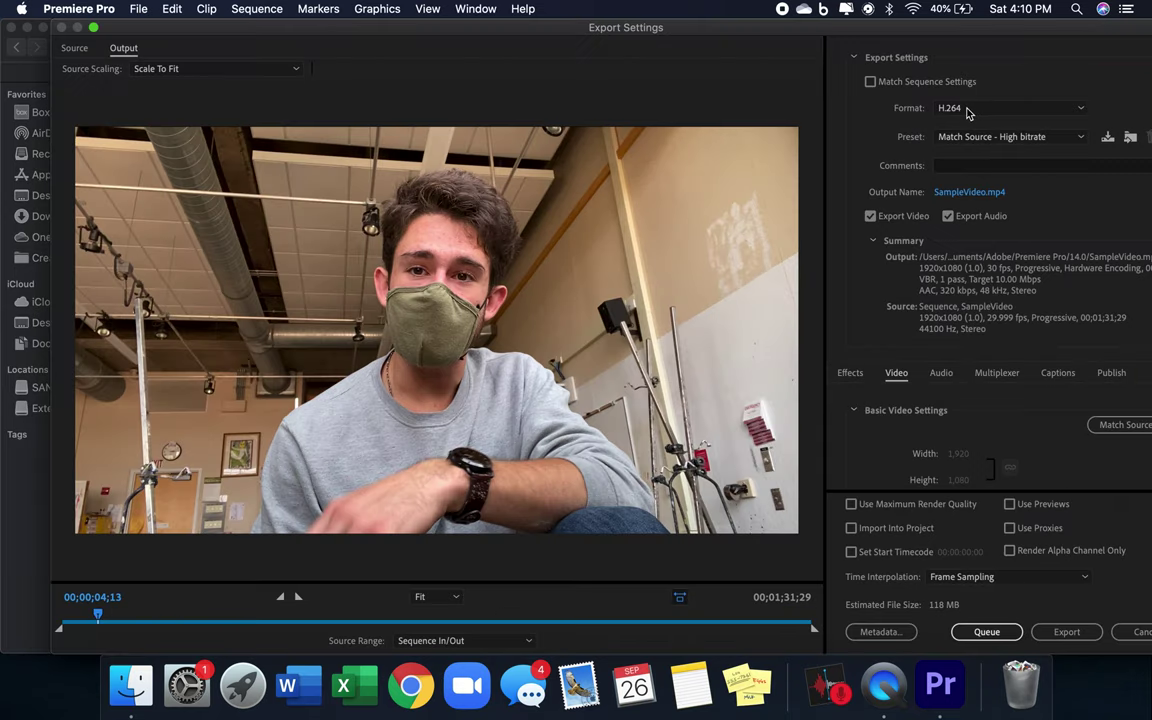
left_click(966, 110)
left_click(970, 110)
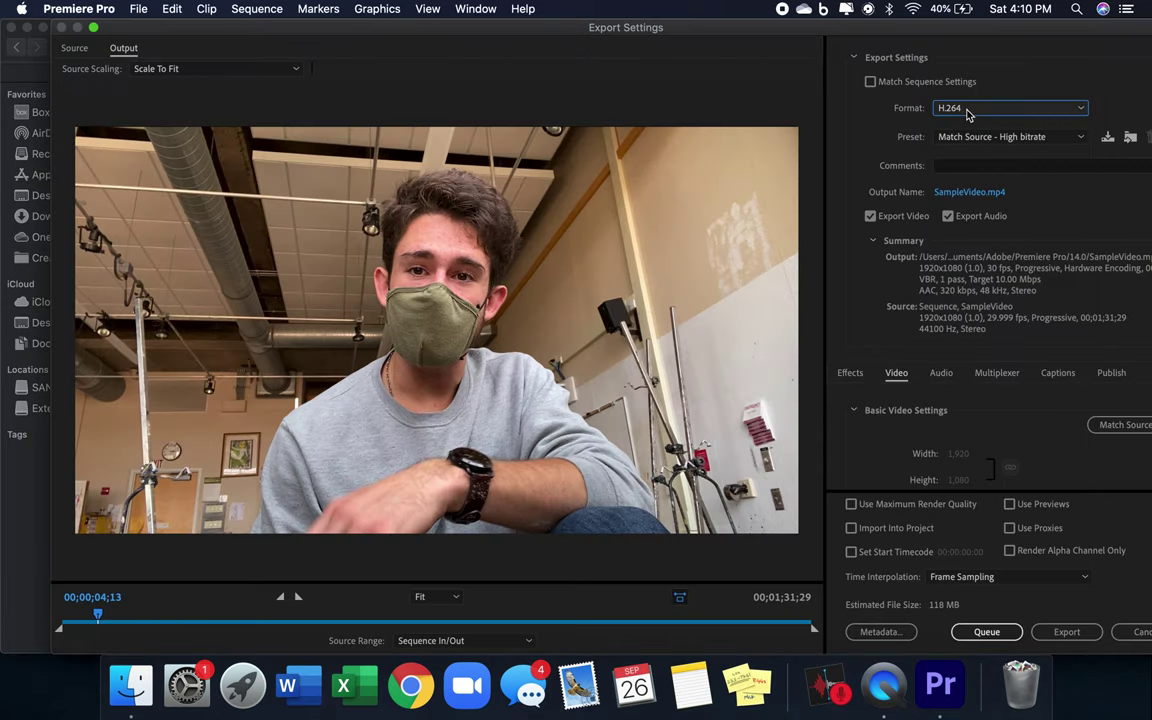
scroll(978, 137, "down", 1)
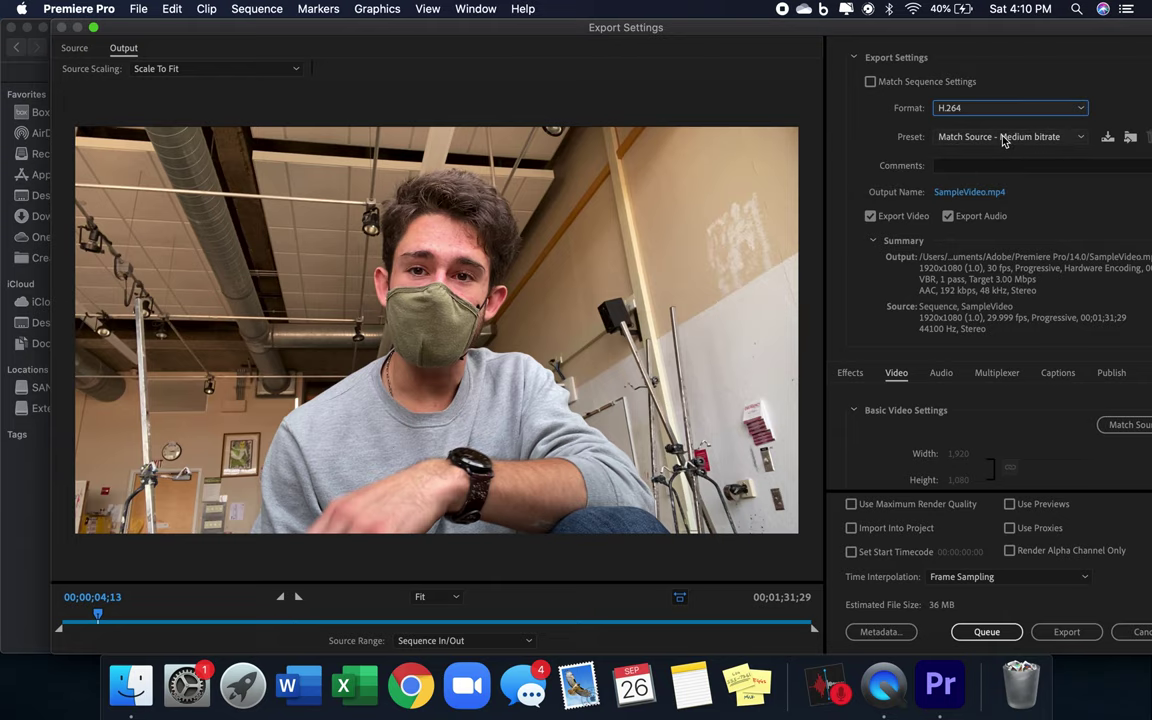
scroll(1003, 139, "up", 1)
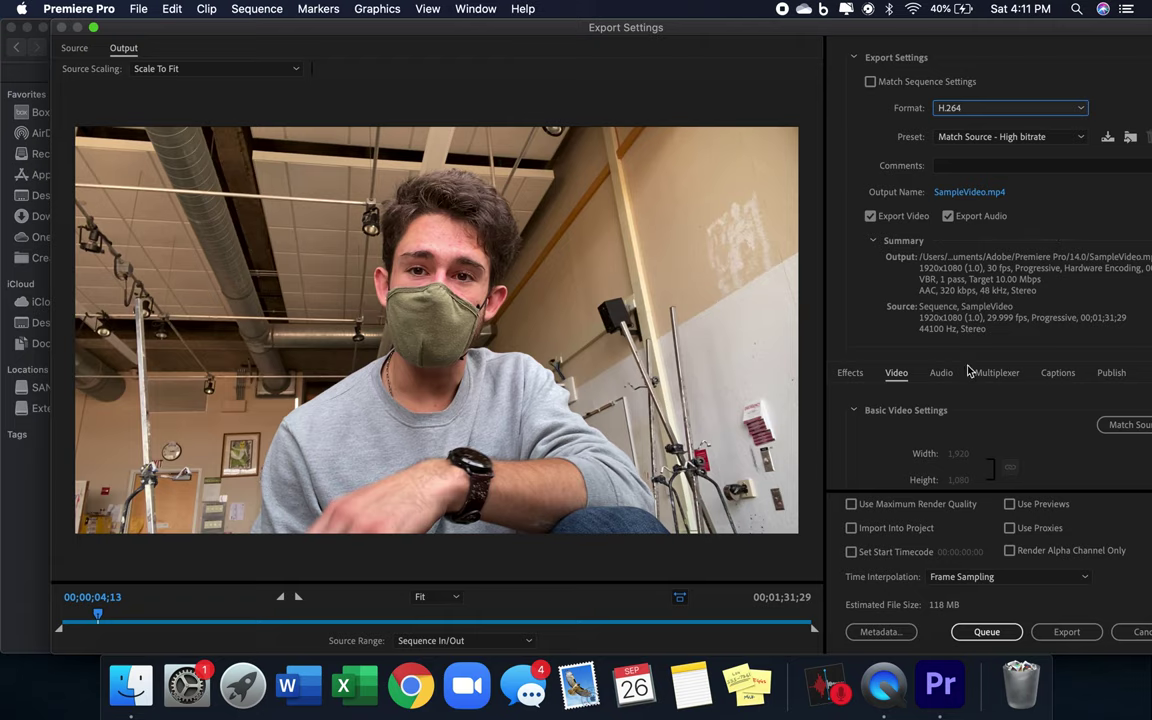
double_click(797, 30)
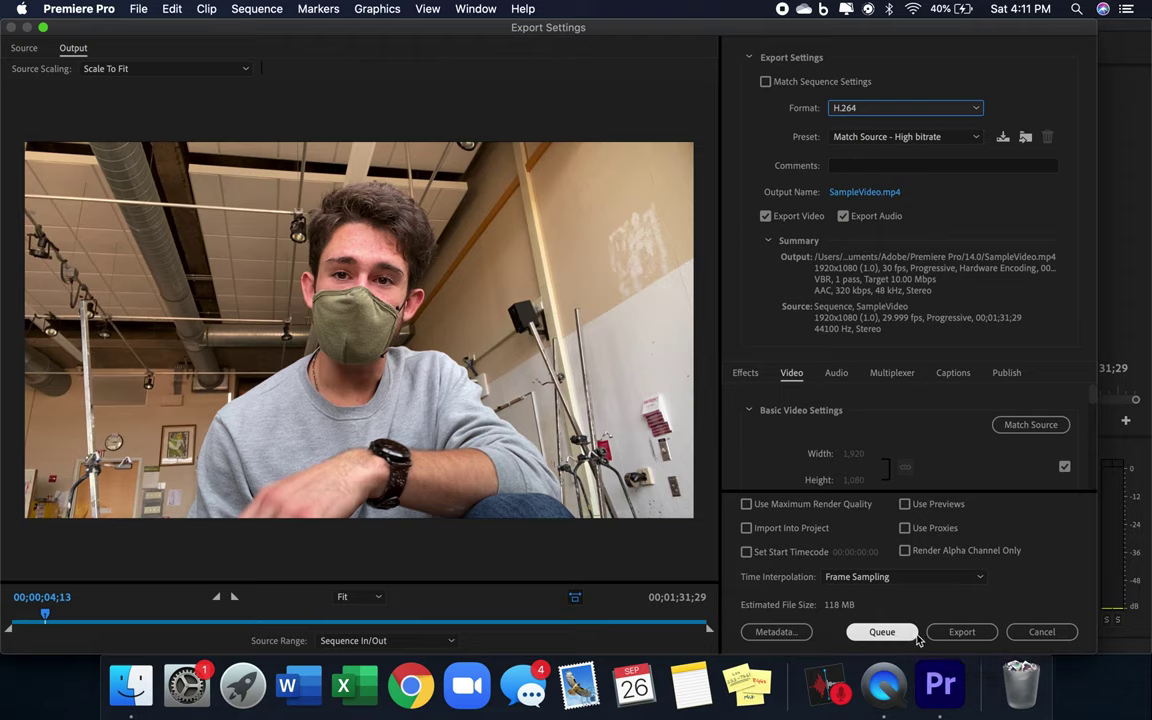
left_click(960, 632)
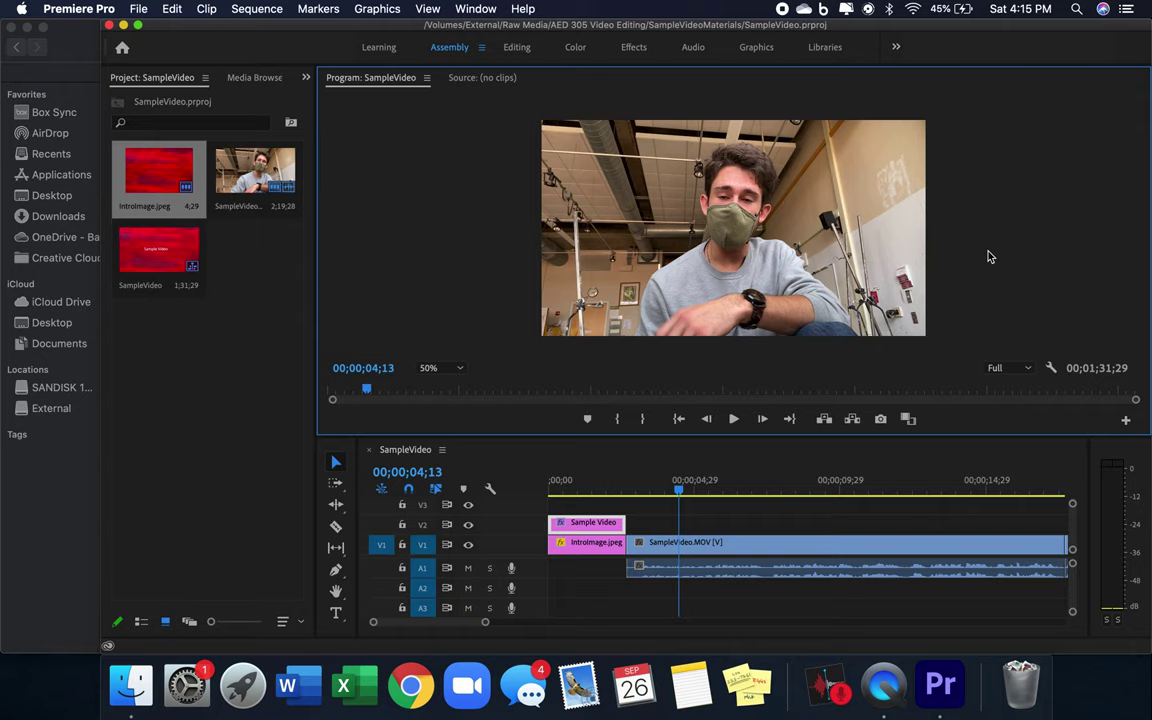
Step: Move the Premiere Pro window aside, switch to the Finder search results, and select the exported SampleVideo.mp4
left_click_drag(170, 38, 435, 42)
left_click(228, 28)
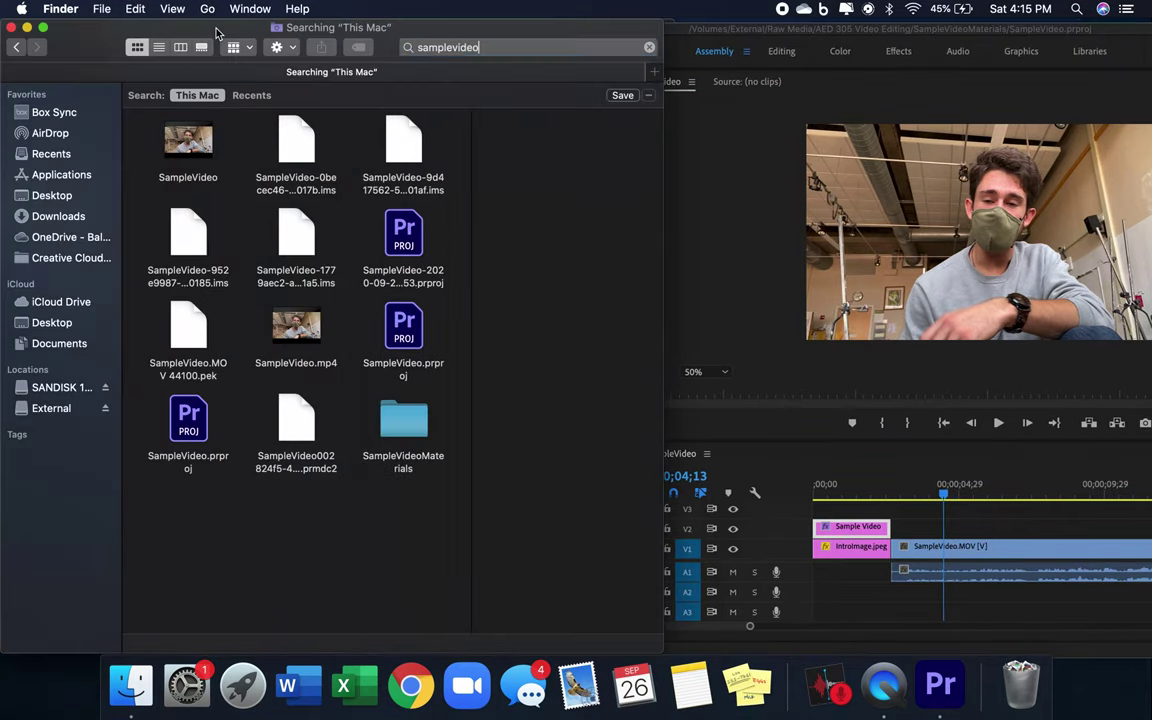
mouse_move(297, 333)
left_click(297, 330)
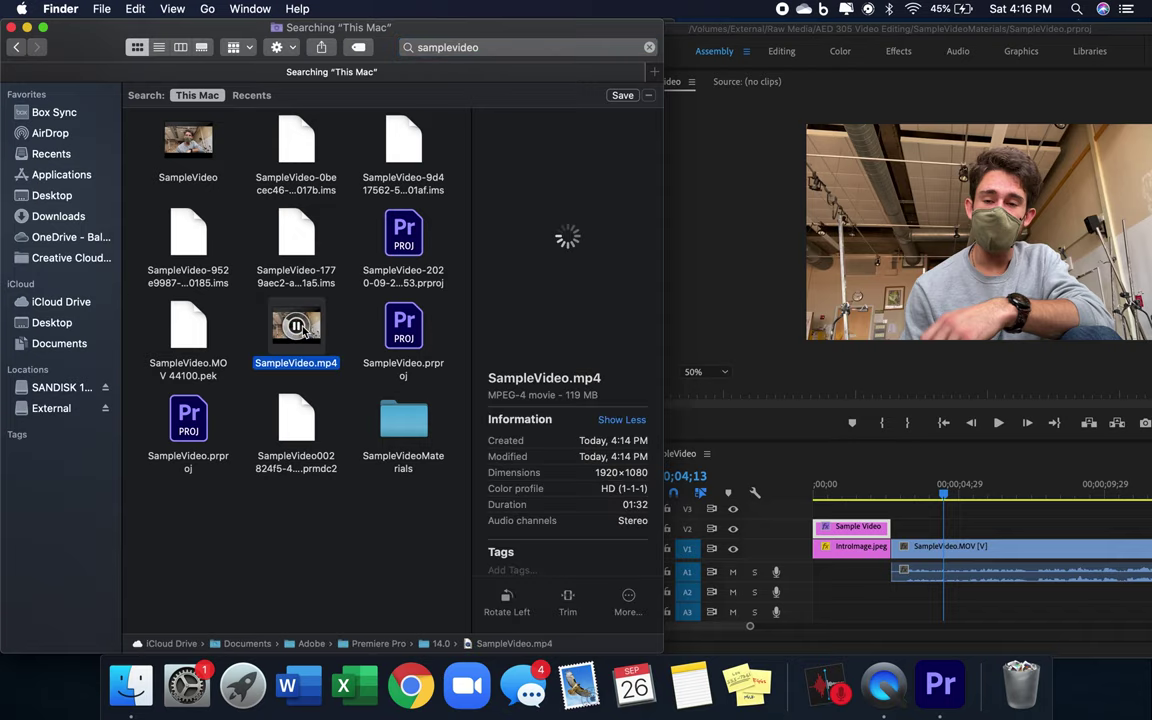
left_click(298, 328)
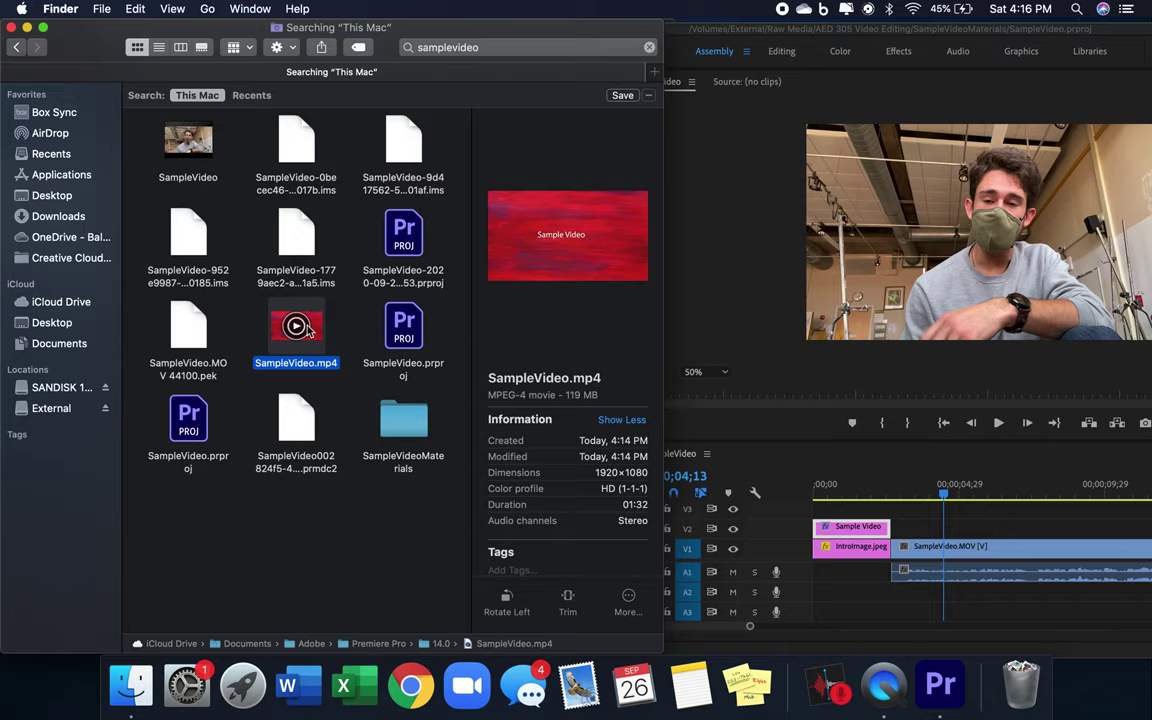
Step: Play SampleVideo.mp4 in QuickTime Player from the titled intro into the footage, and close it
double_click(294, 320)
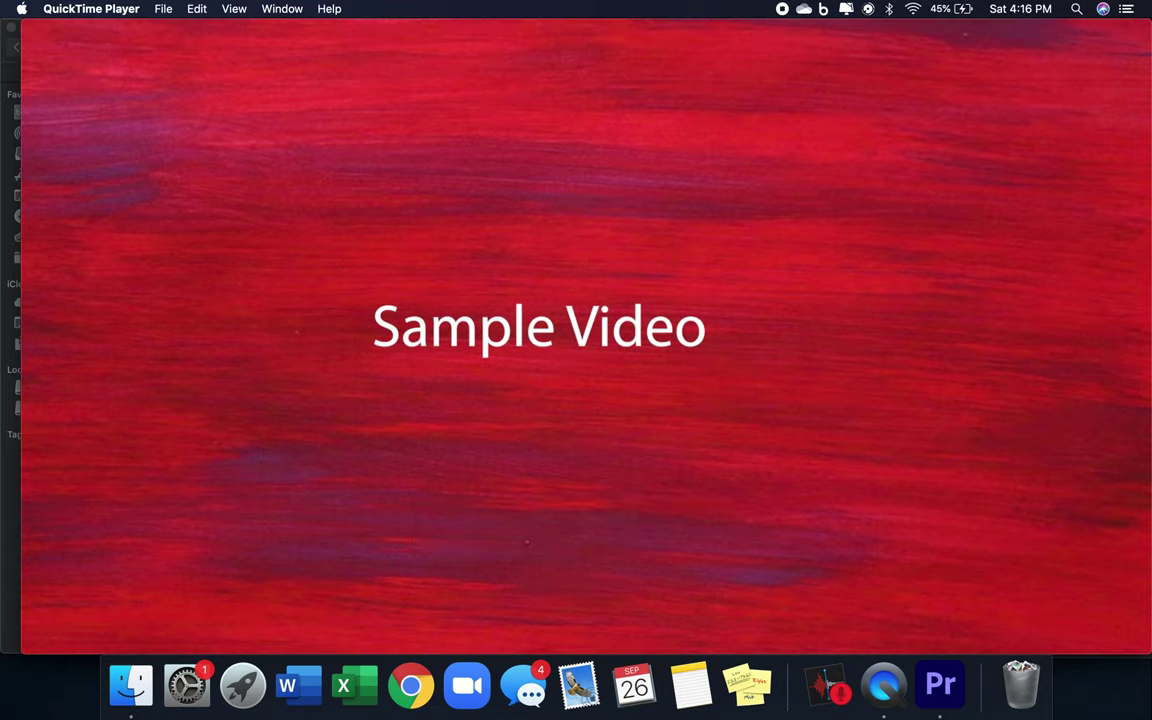
left_click(585, 516)
left_click(585, 516)
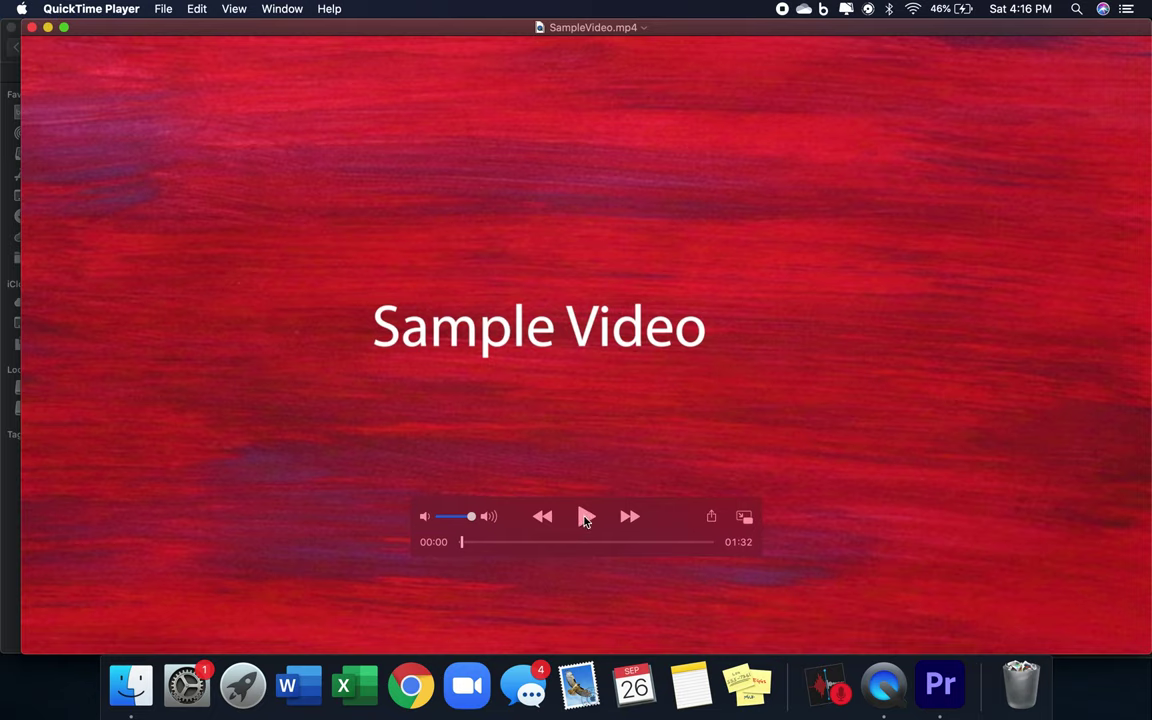
left_click(586, 517)
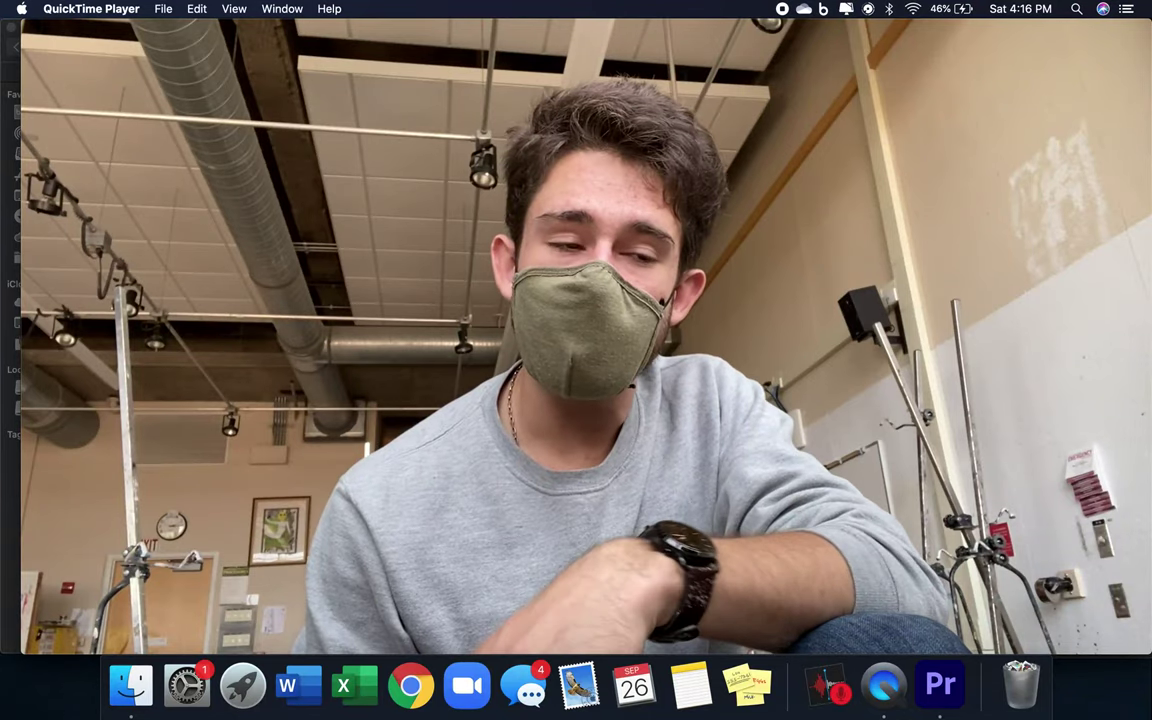
key("space")
left_click(31, 27)
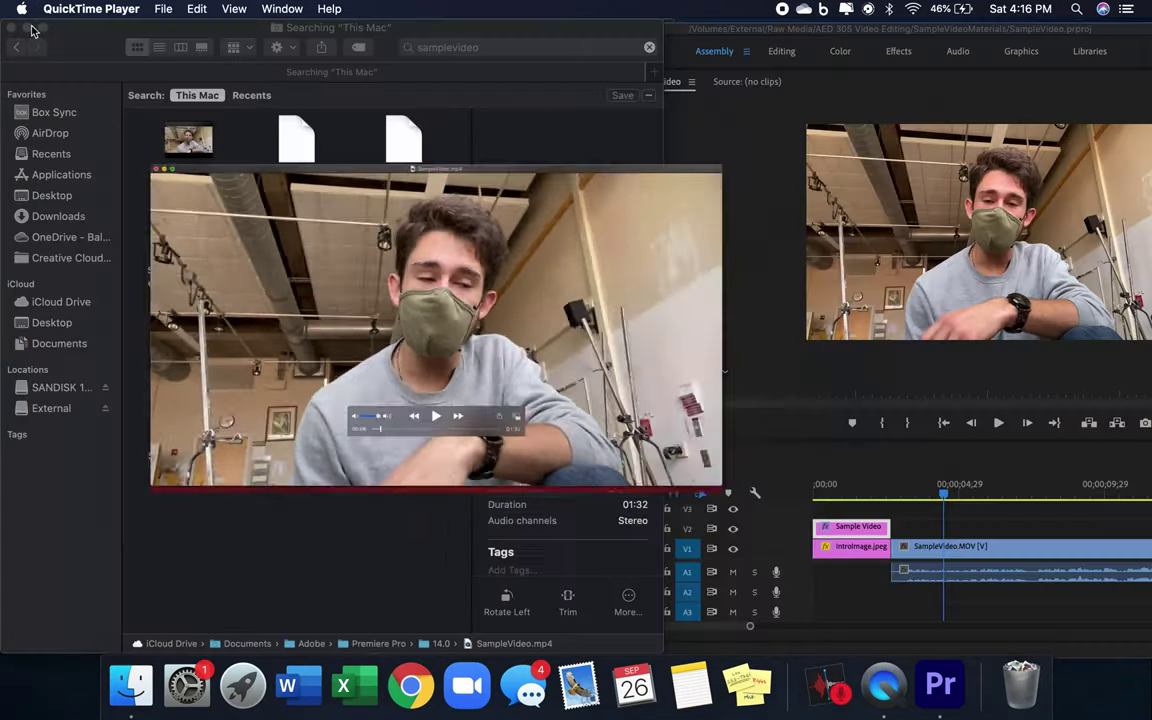
Step: Place SampleVideo.mp4 in the AED 305 Video Editing folder on the External drive
left_click(296, 326)
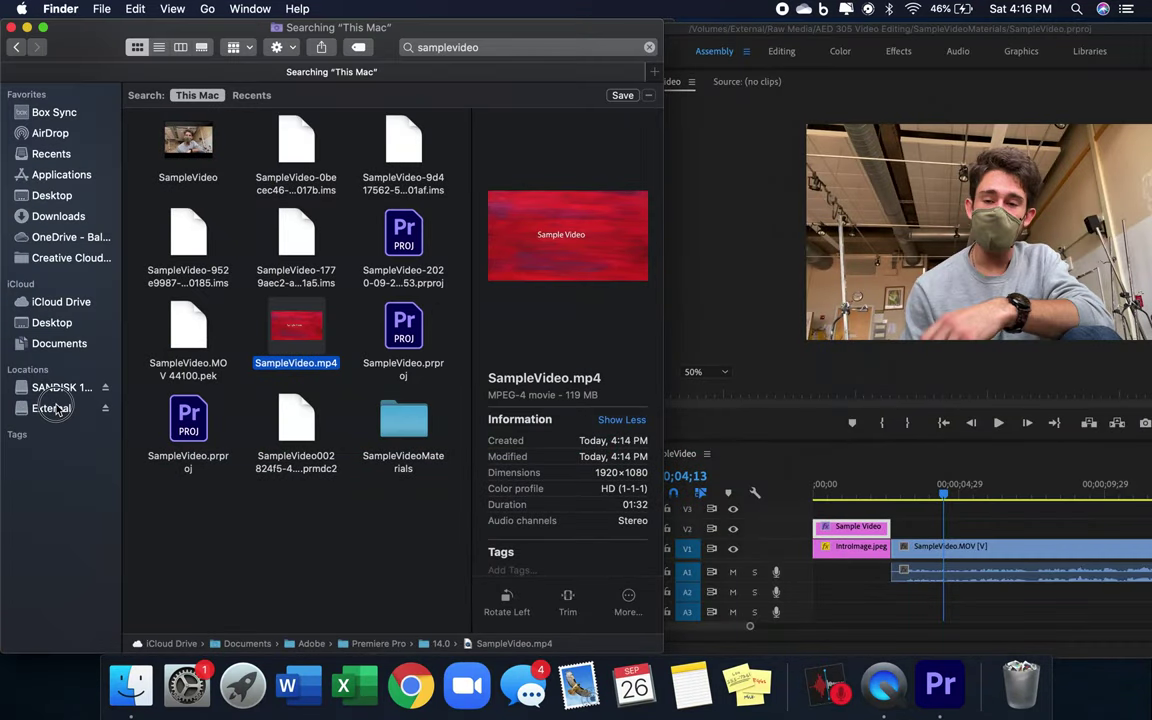
left_click(52, 409)
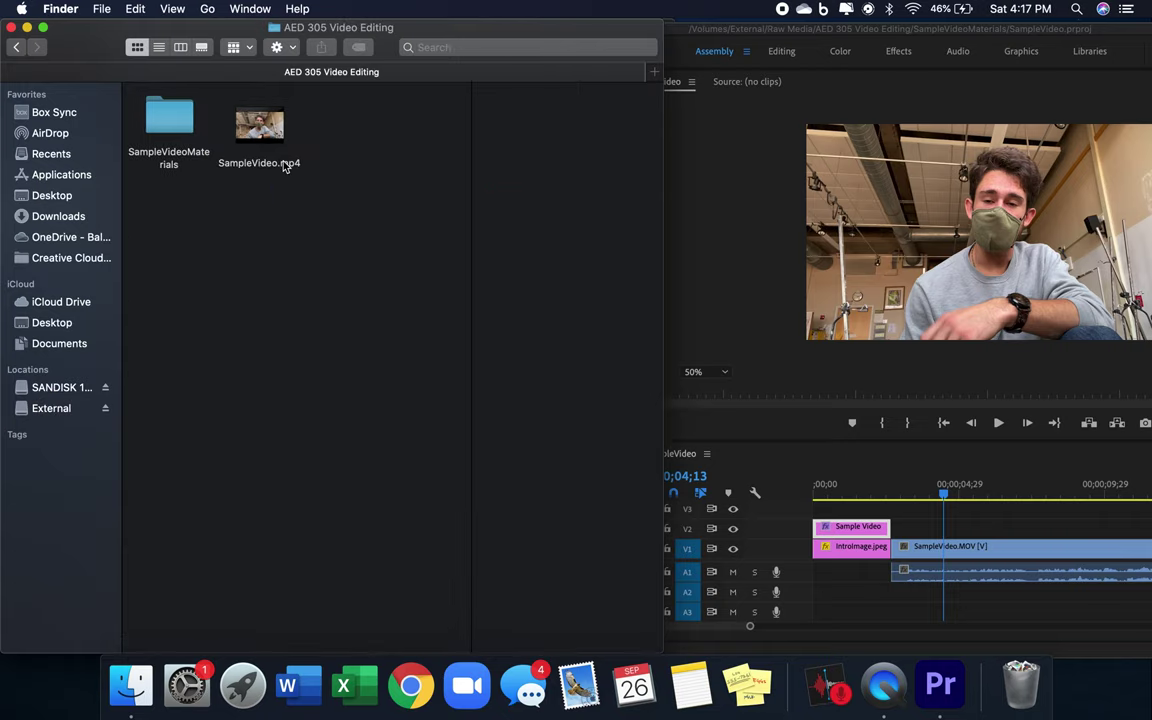
Step: Switch to Premiere Pro and close its project window, and select SampleVideo.mp4 in the AED 305 Video Editing folder in Finder
key("super+Tab")
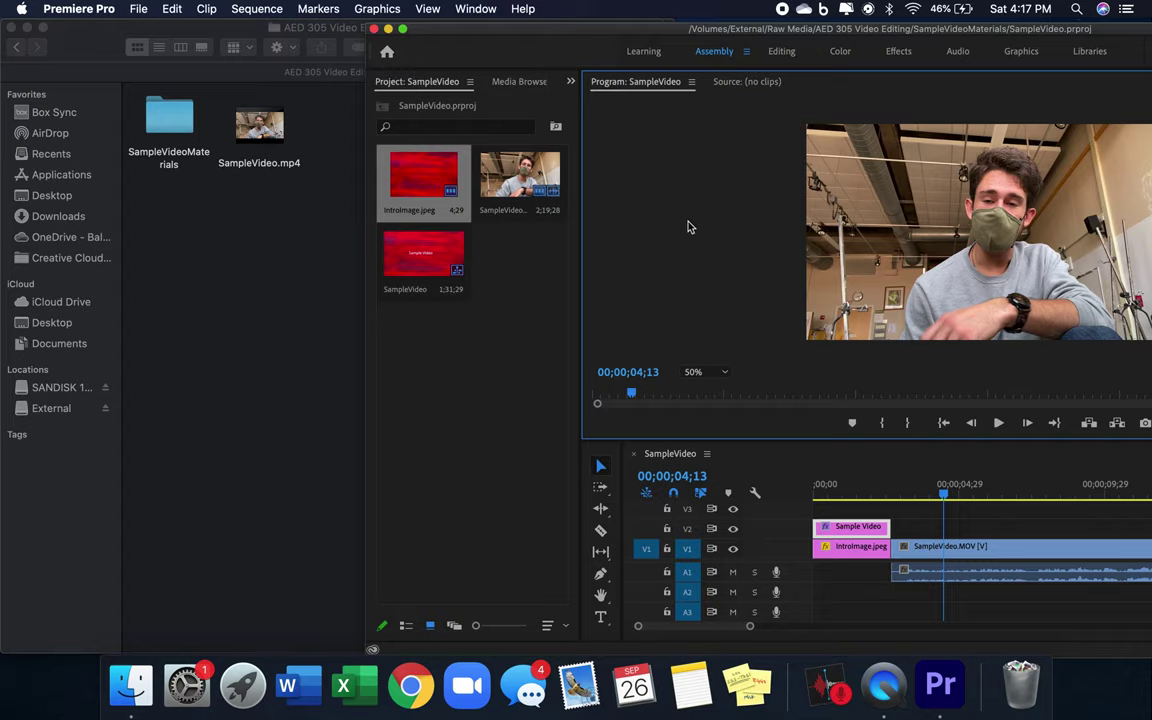
left_click(374, 29)
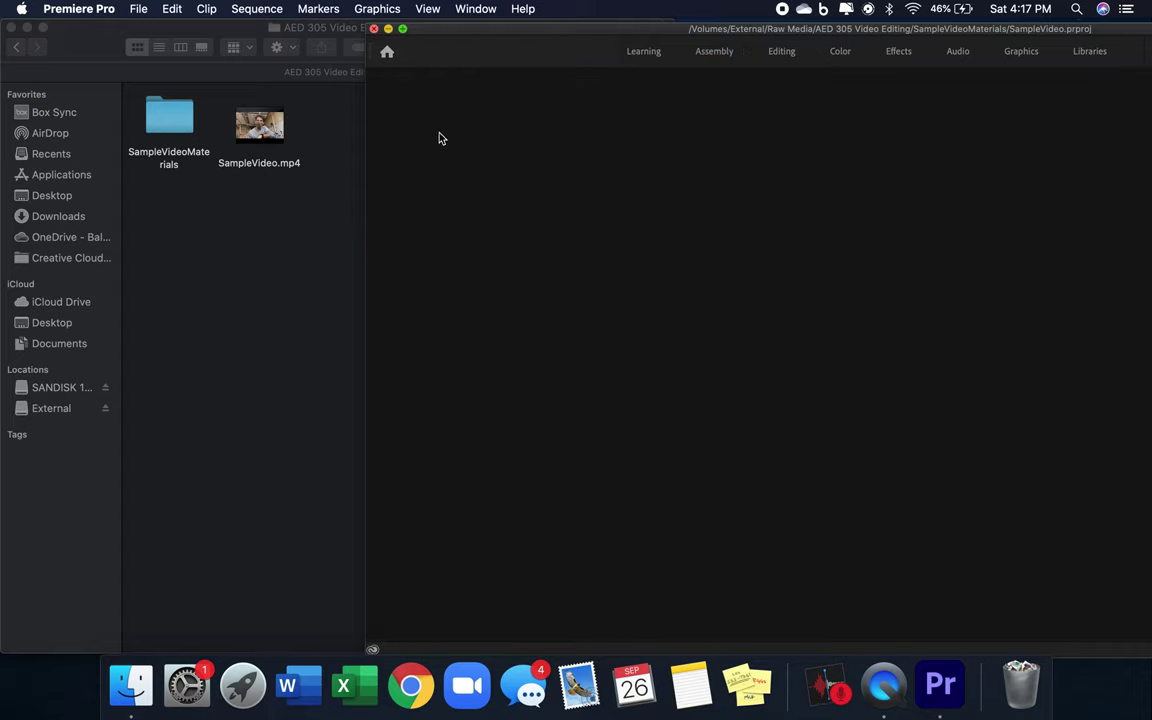
left_click(295, 118)
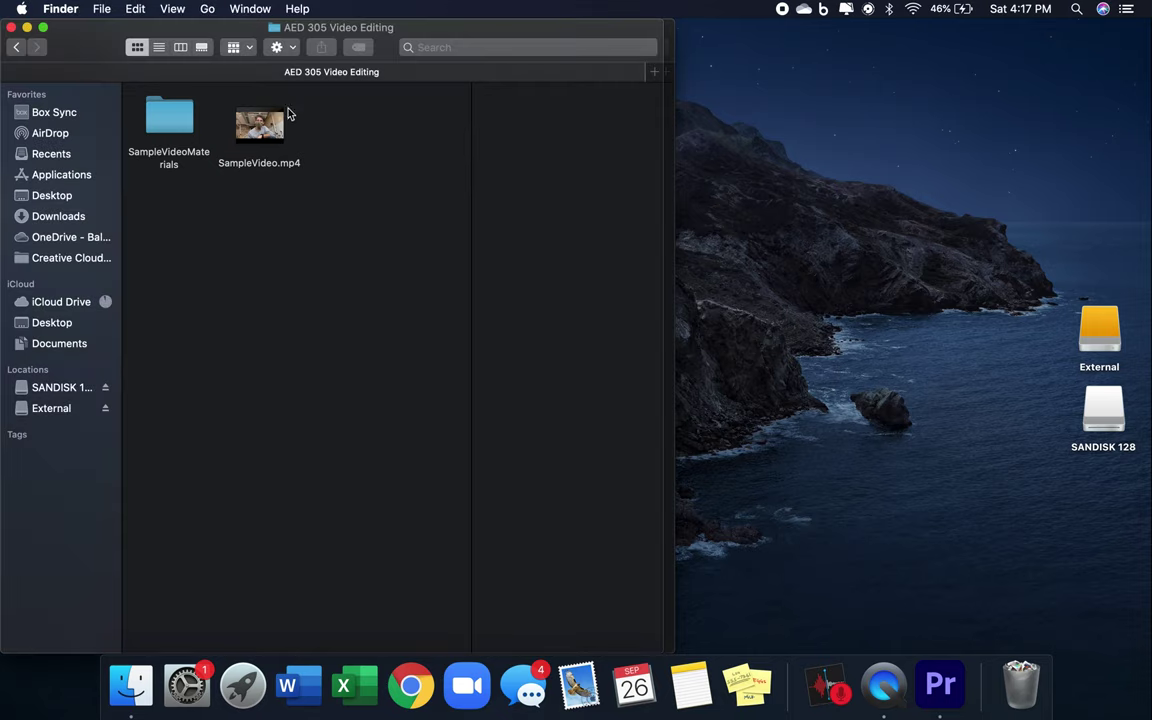
mouse_move(268, 138)
left_mouse_down()
mouse_move(337, 147)
mouse_move(318, 128)
mouse_move(264, 128)
left_mouse_up()
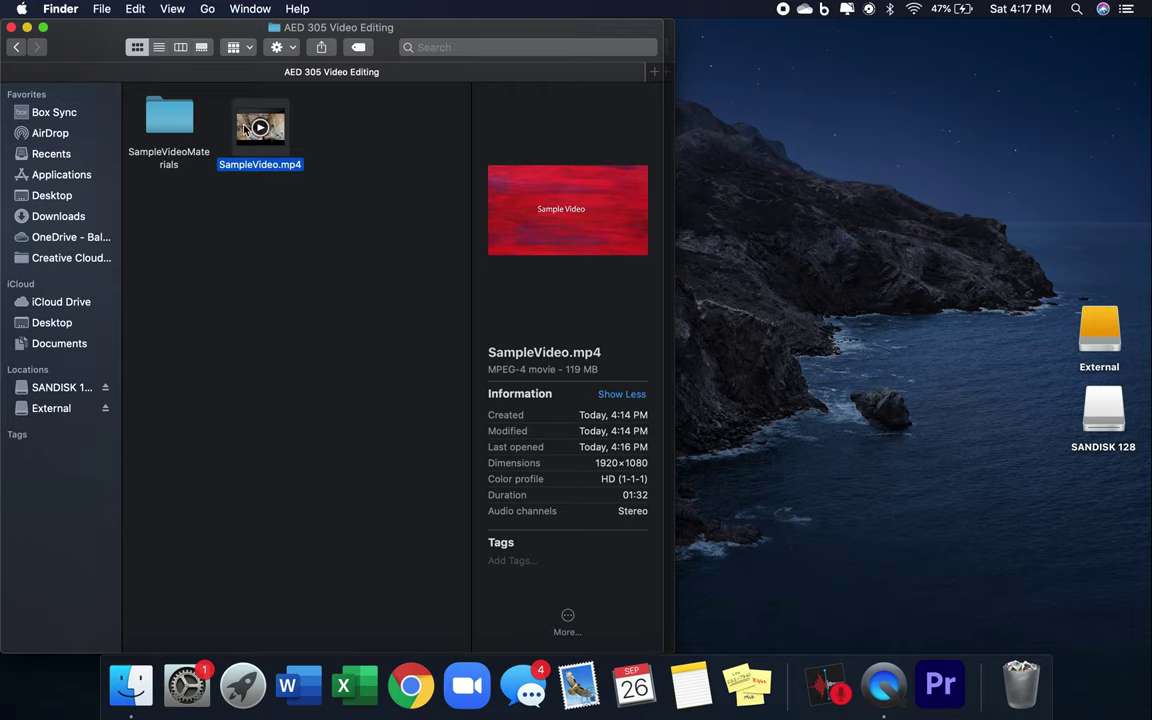
Step: Switch to Chrome and start a new video upload on YouTube
left_click(428, 708)
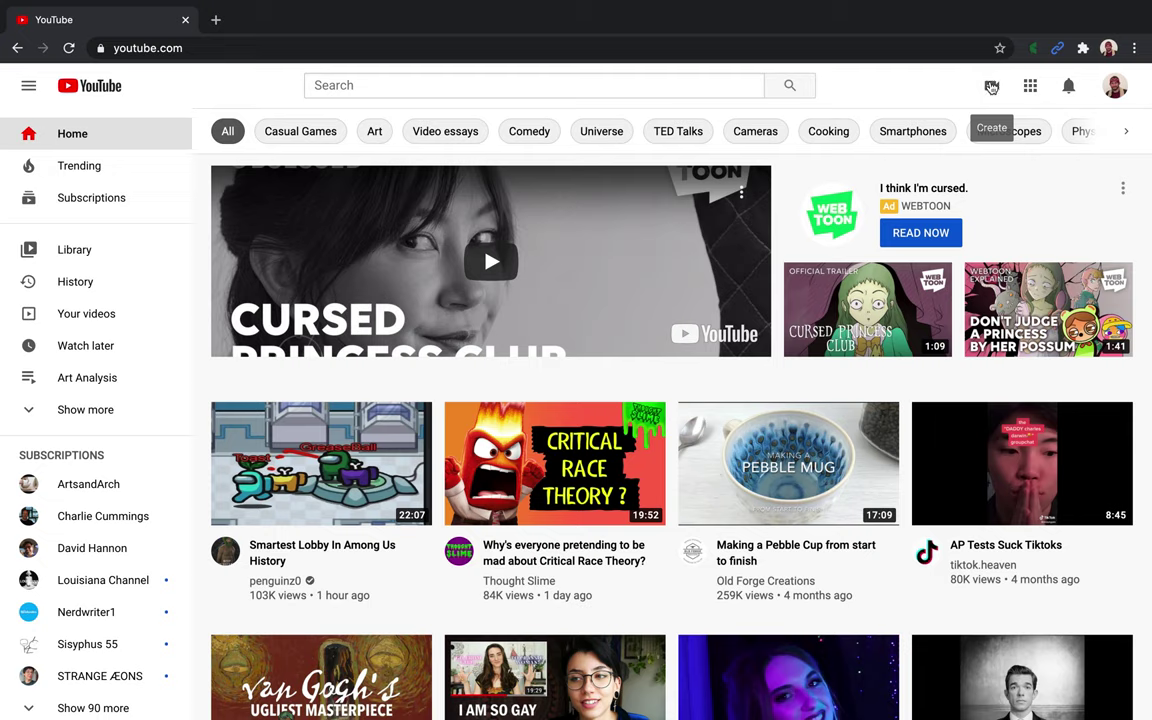
left_click(991, 86)
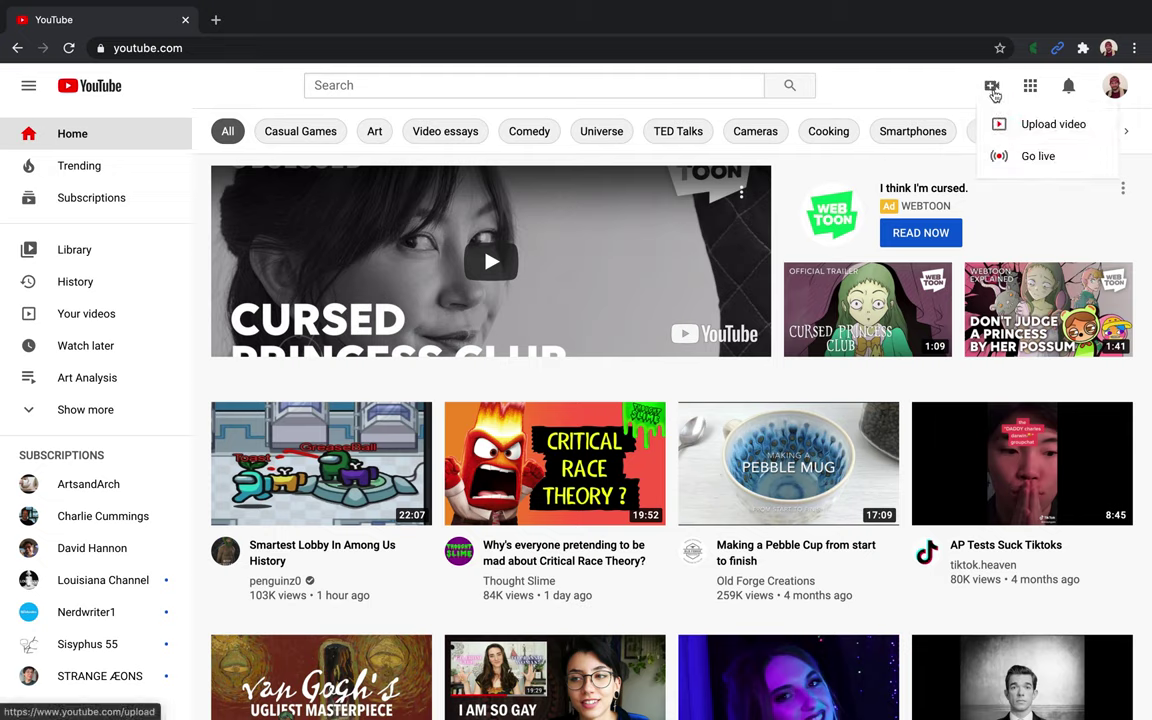
left_click(1010, 124)
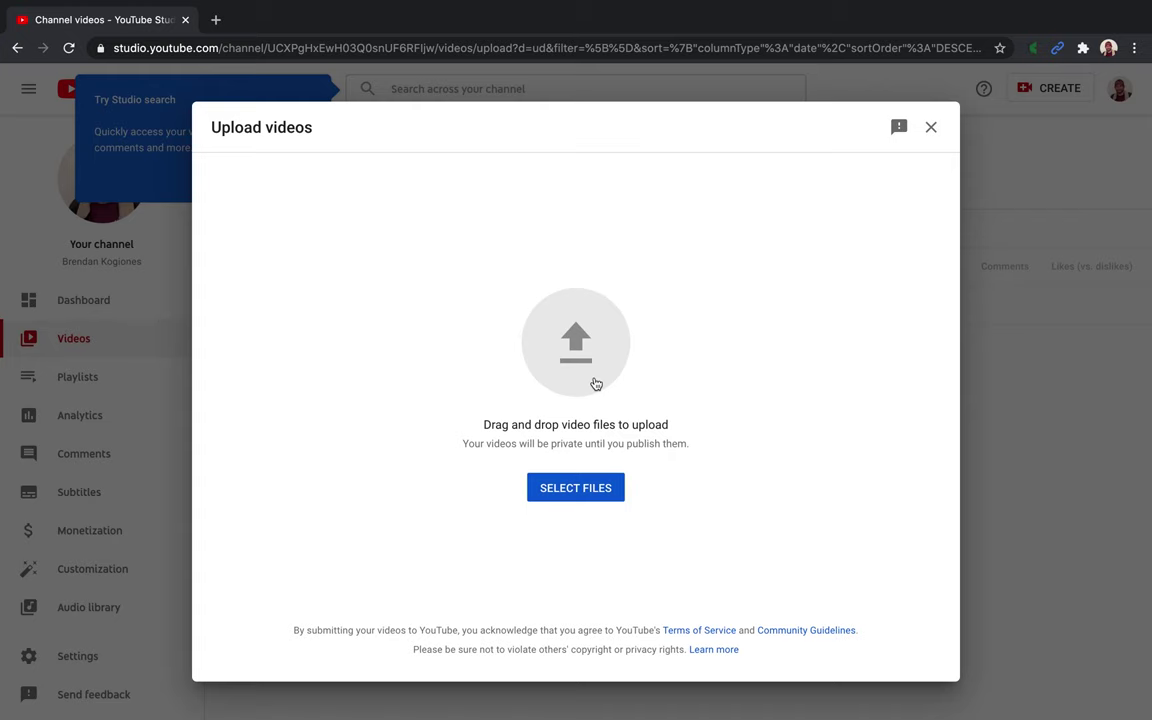
Step: Upload SampleVideo.mp4 from the AED 305 Video Editing folder inside Raw Media on the External drive
left_click(576, 488)
left_click(305, 338)
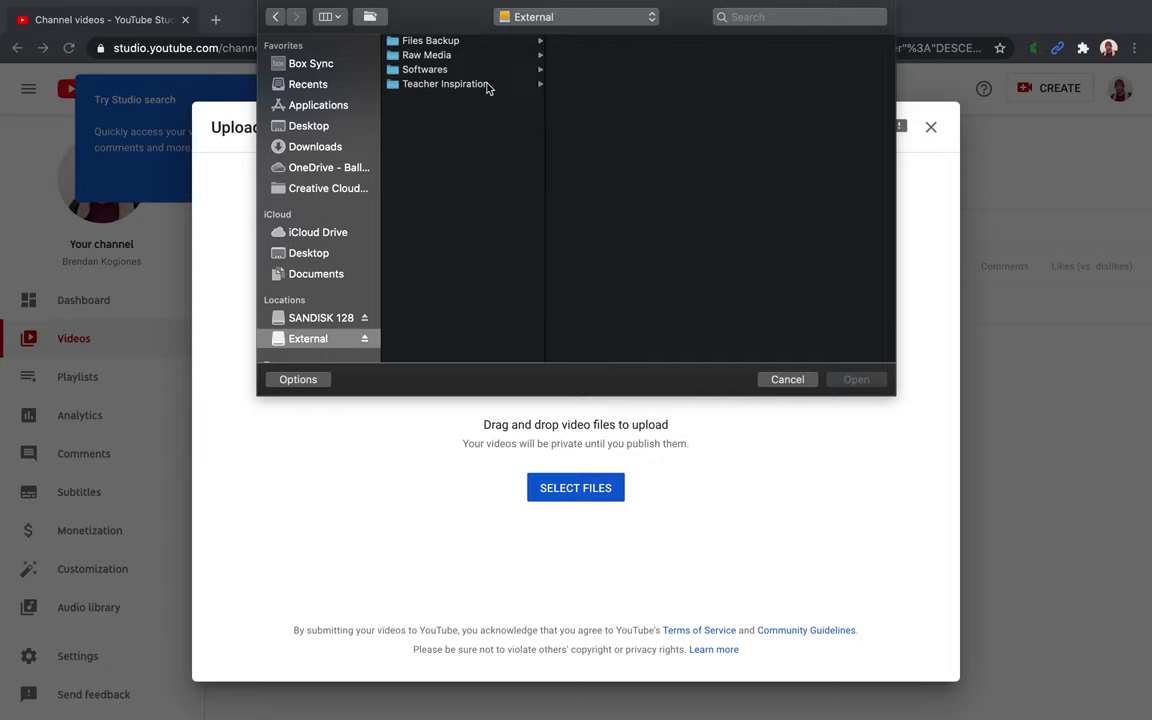
left_click(420, 55)
left_click(587, 57)
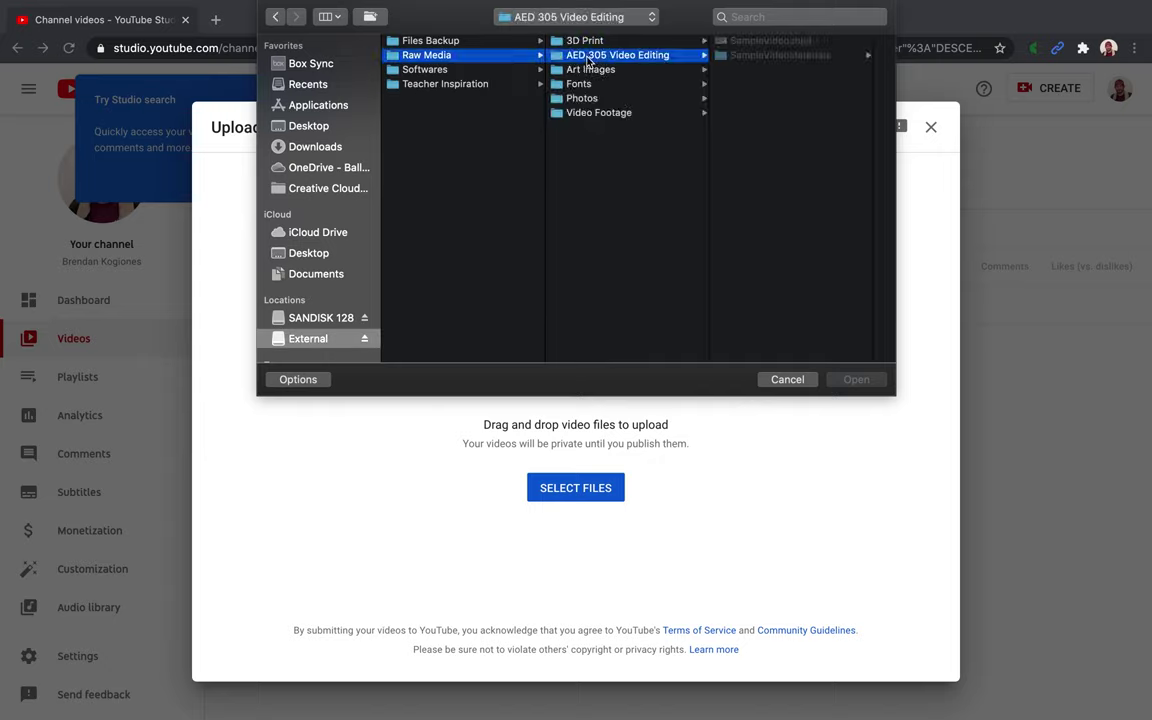
left_click(745, 41)
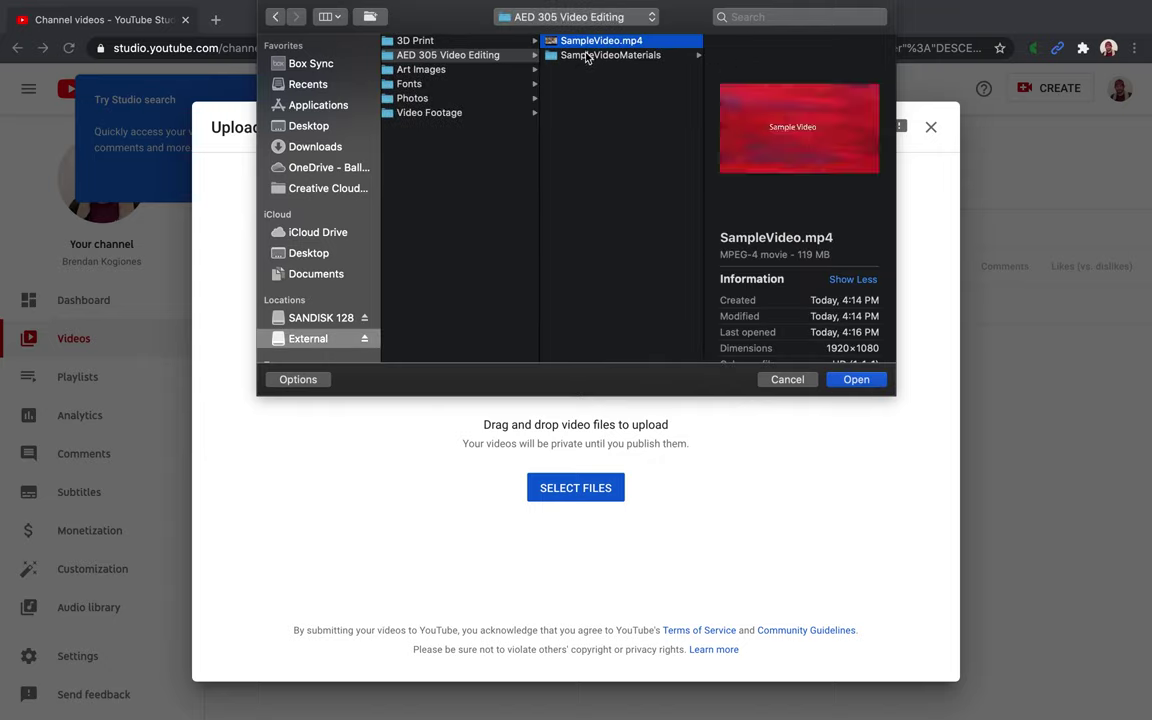
left_click(854, 379)
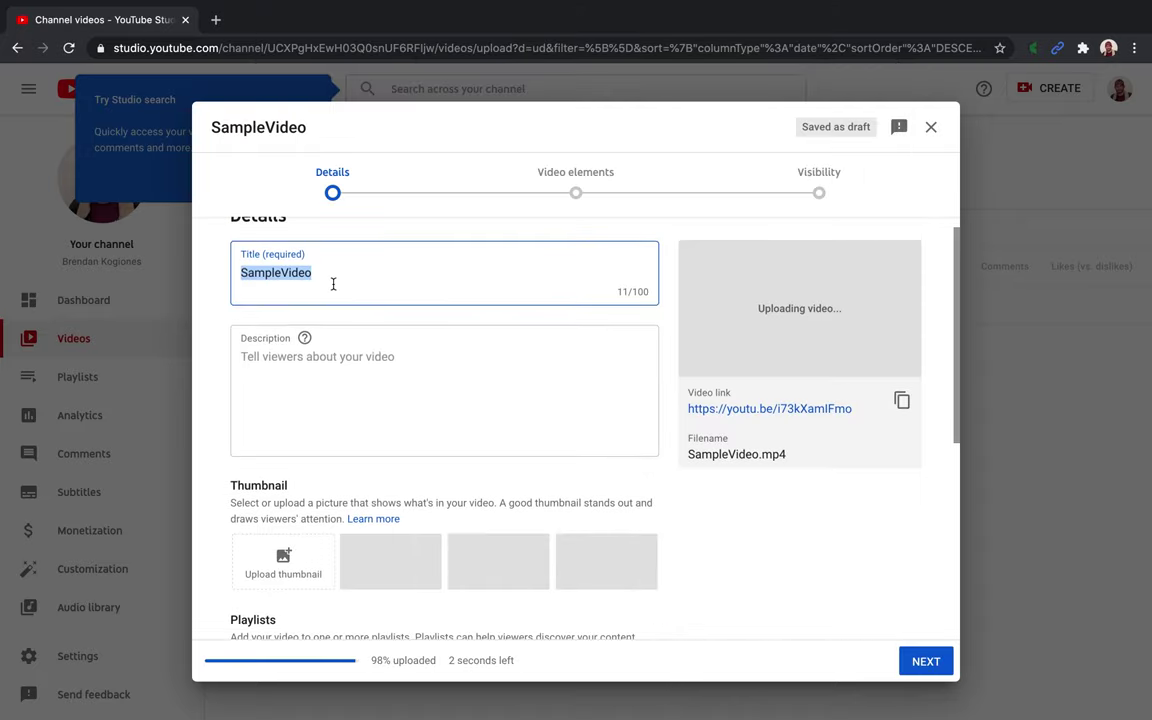
Step: Change the video title to "Sample Video" and choose the first automatically generated thumbnail
left_click(283, 296)
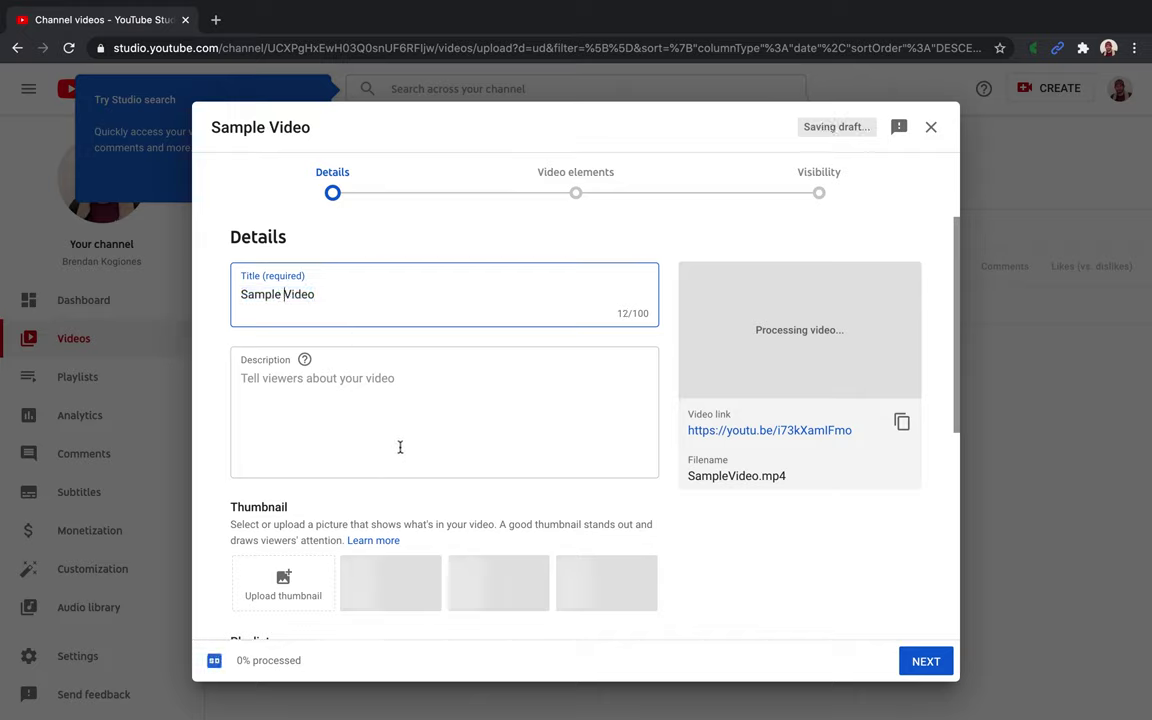
left_click(387, 414)
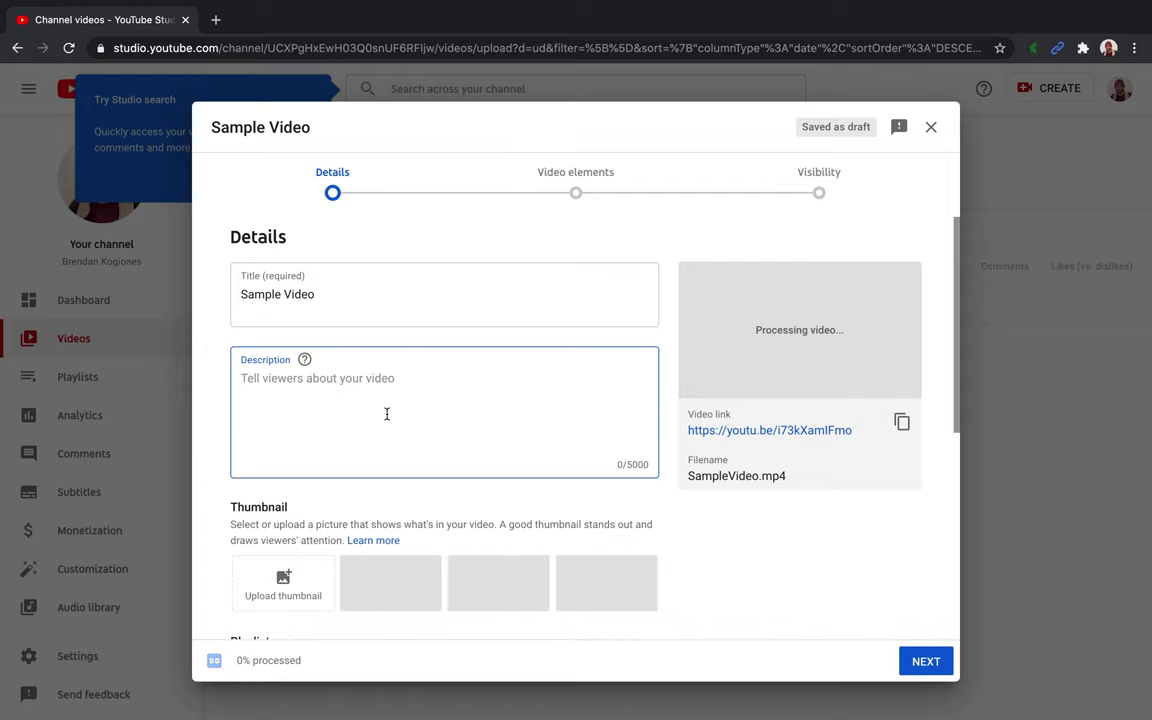
scroll(387, 413, "down", 2)
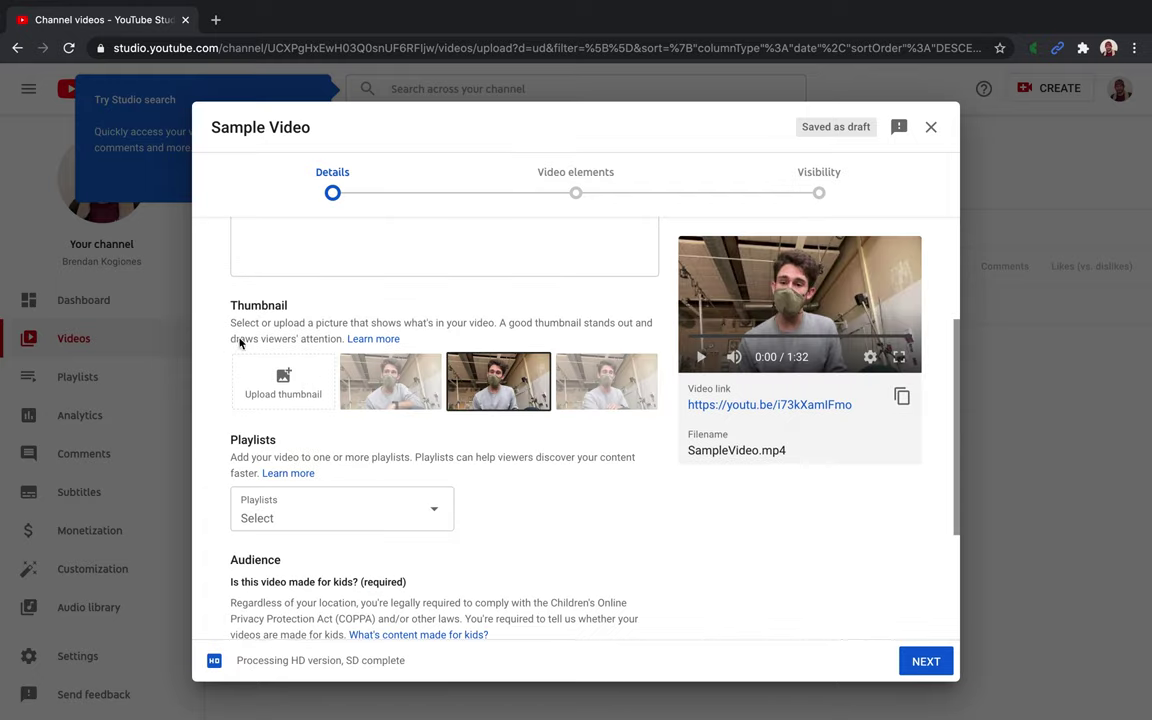
left_click(406, 402)
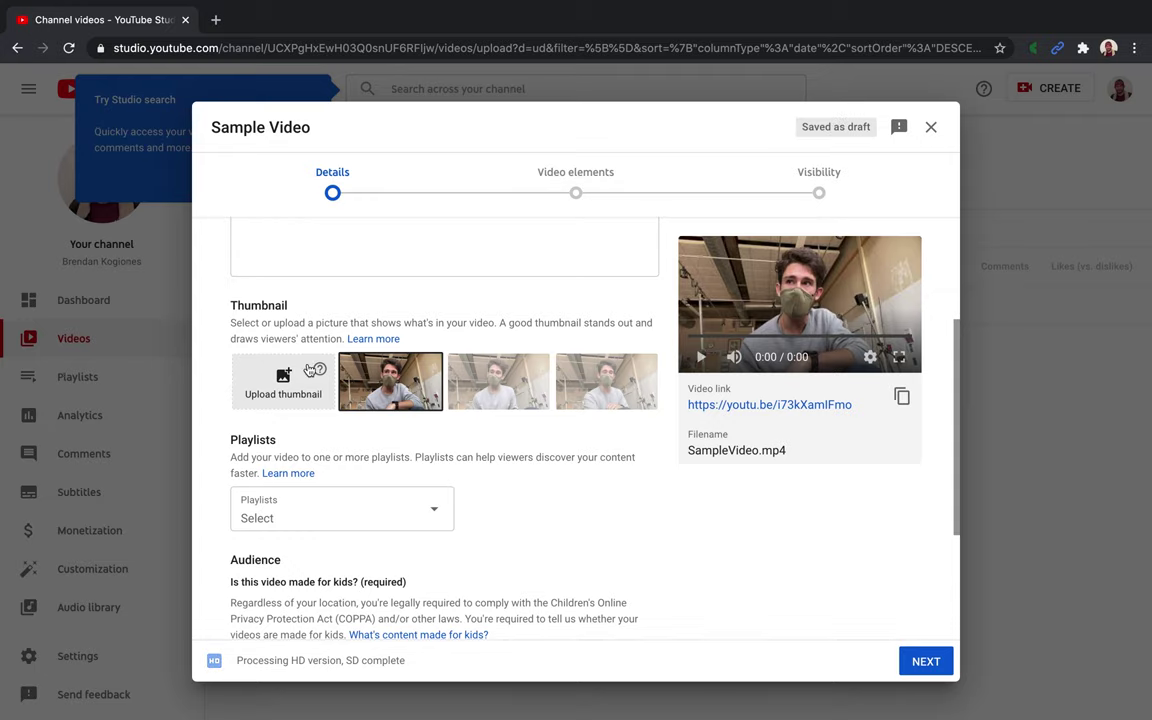
Step: Mark the video as made for kids and continue past the video elements to the Visibility settings
scroll(326, 424, "down", 1)
scroll(326, 424, "down", 1)
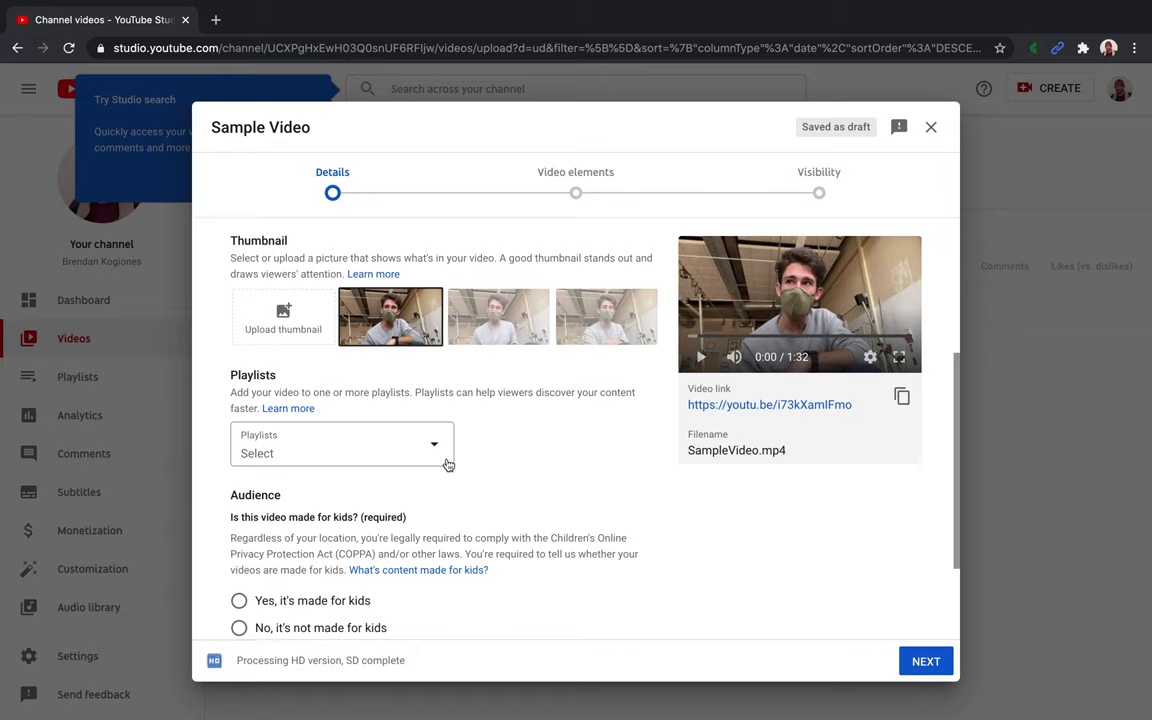
scroll(448, 464, "down", 3)
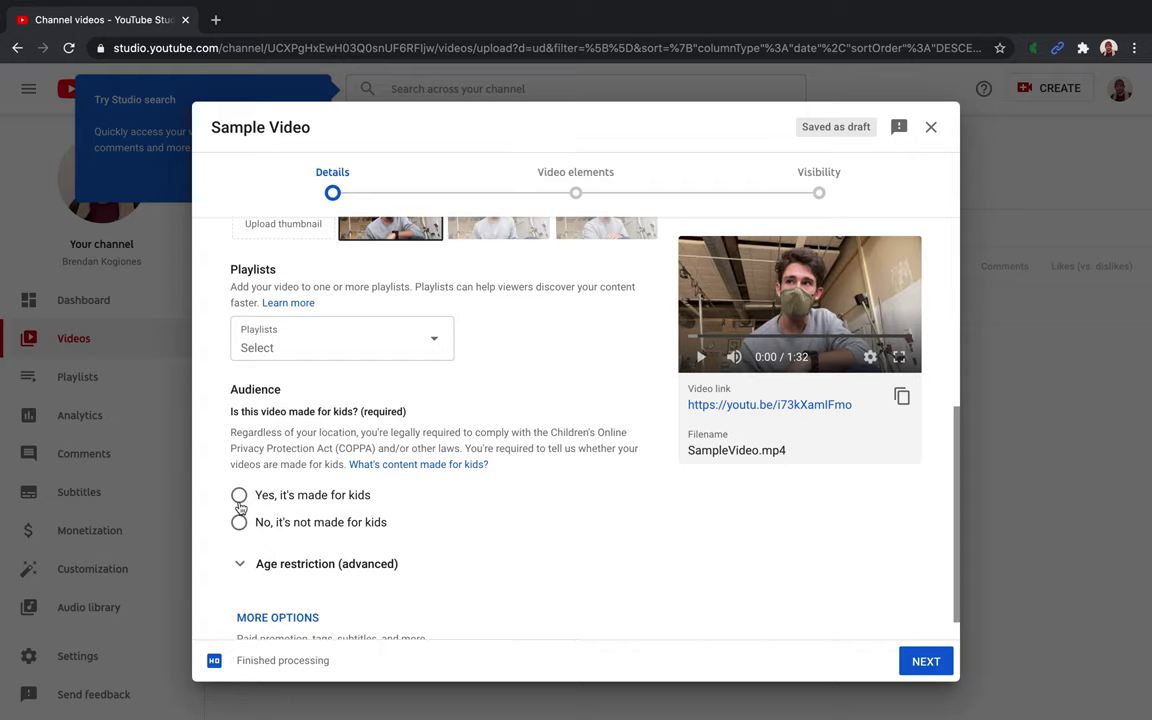
scroll(278, 506, "down", 1)
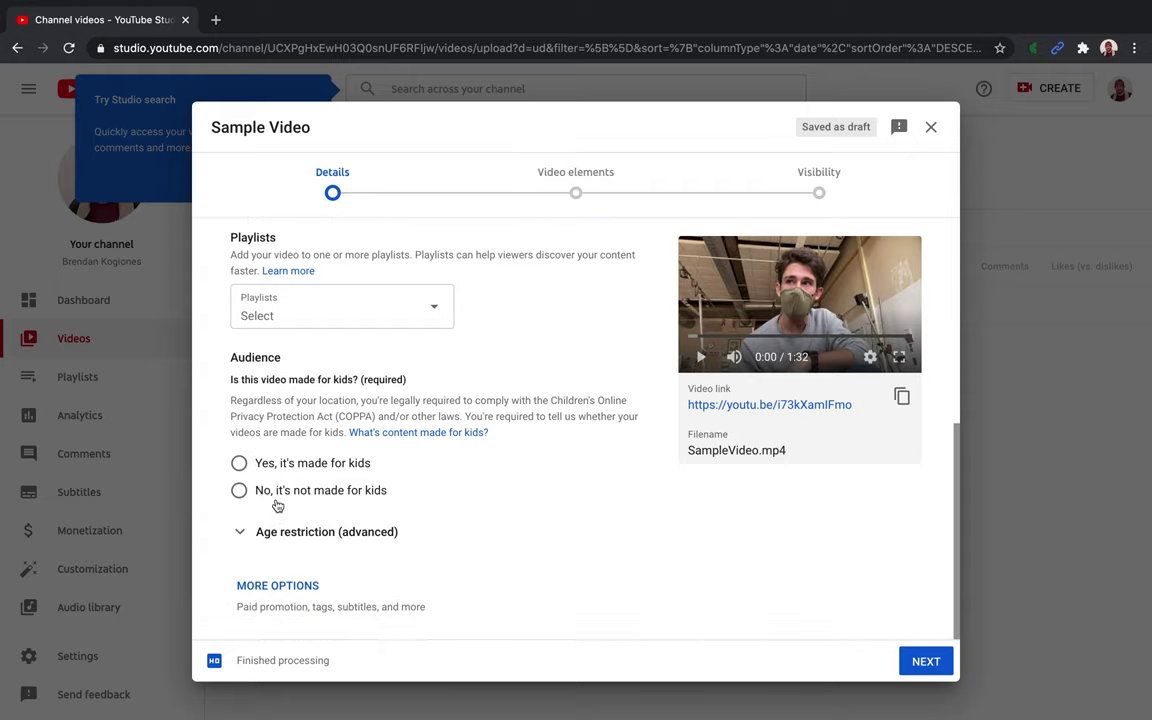
scroll(365, 500, "up", 2)
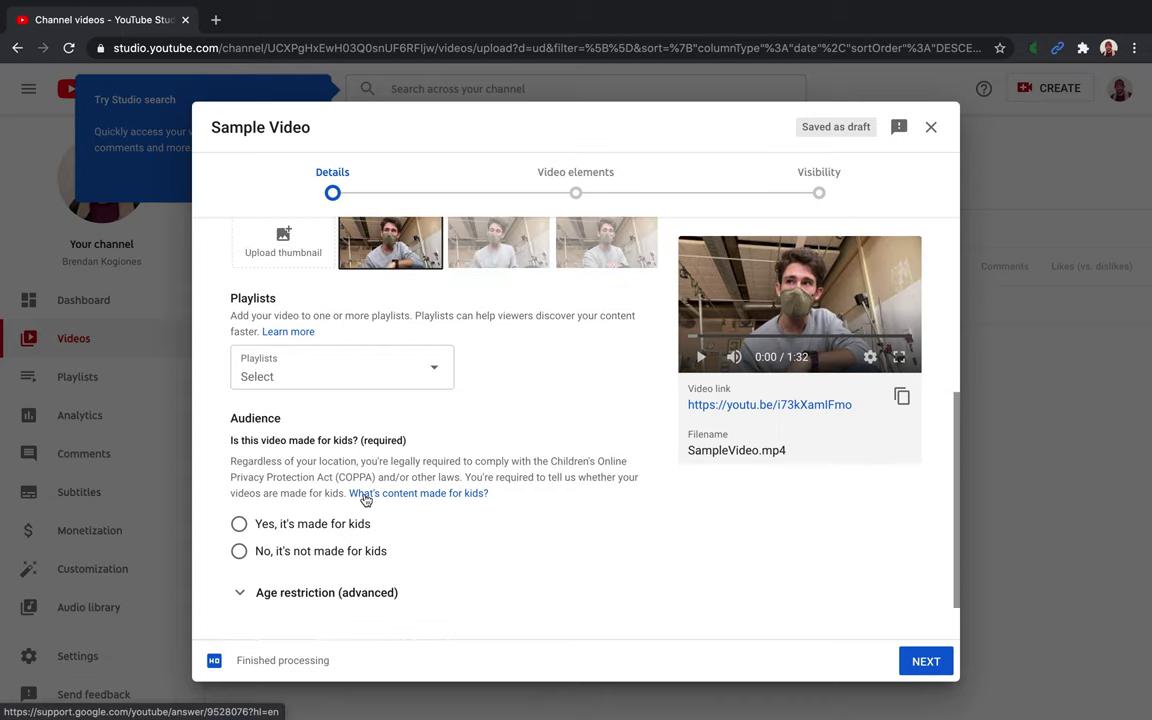
left_click(926, 661)
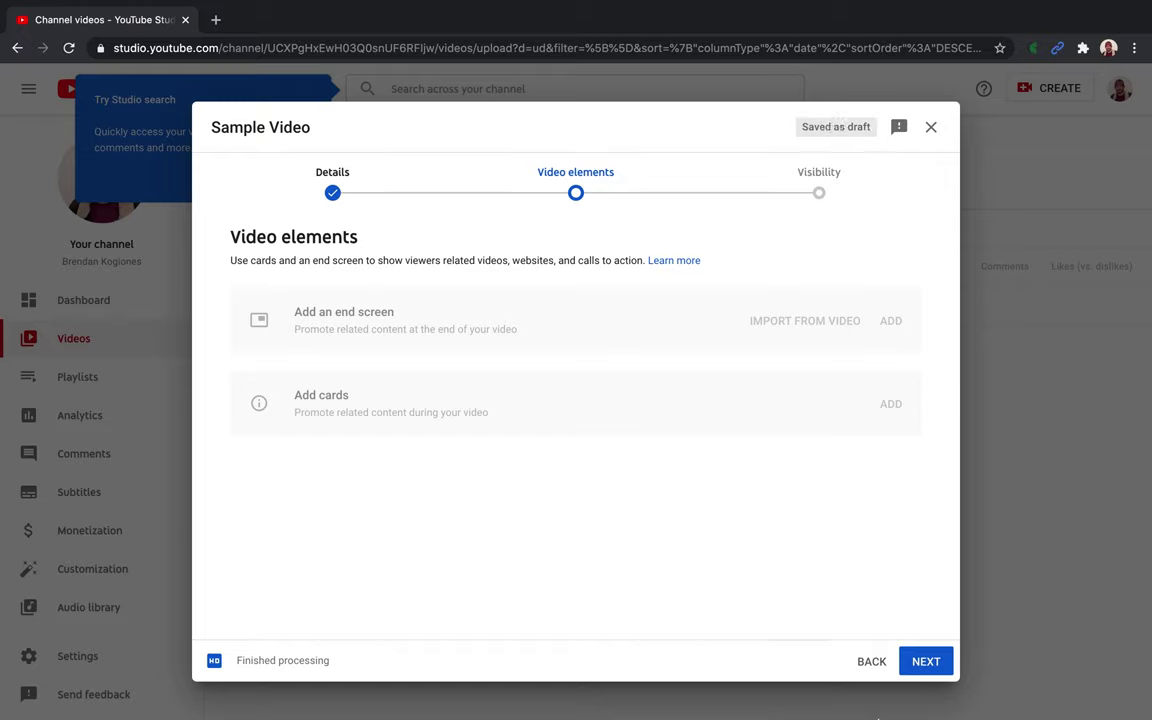
left_click(920, 661)
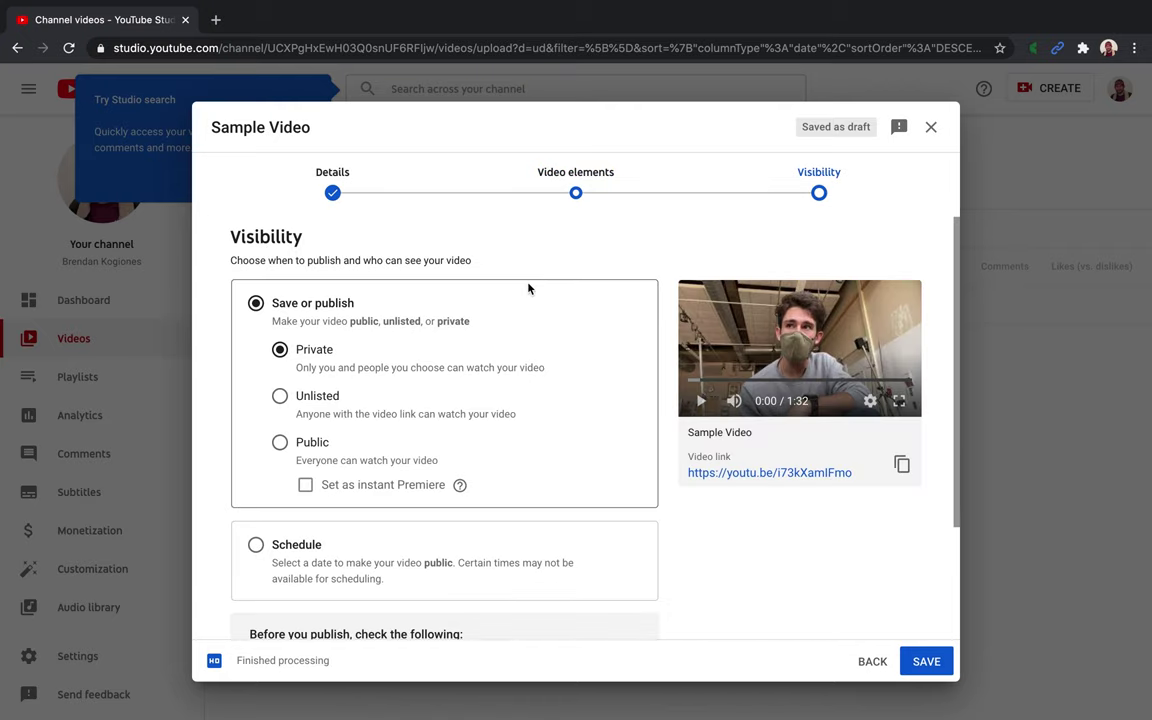
Step: Set the video's visibility to Unlisted, save it, and close the published video's sharing dialog
scroll(530, 288, "down", 1)
scroll(486, 303, "up", 1)
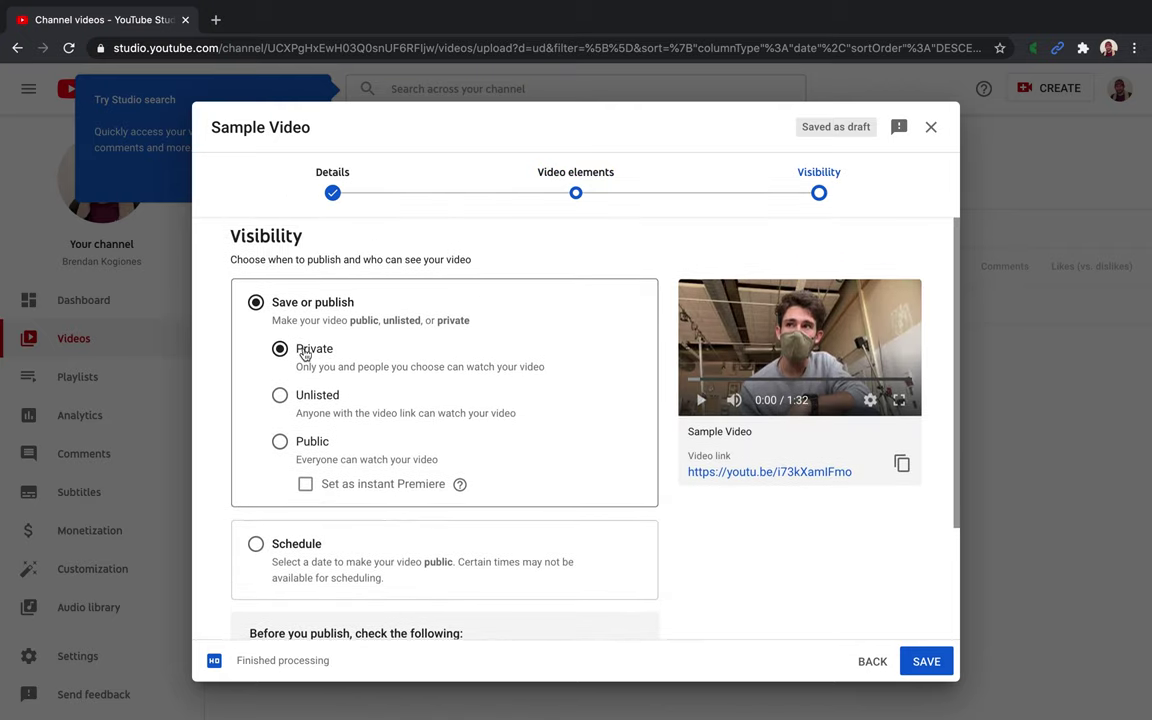
left_click(290, 402)
scroll(305, 450, "down", 1)
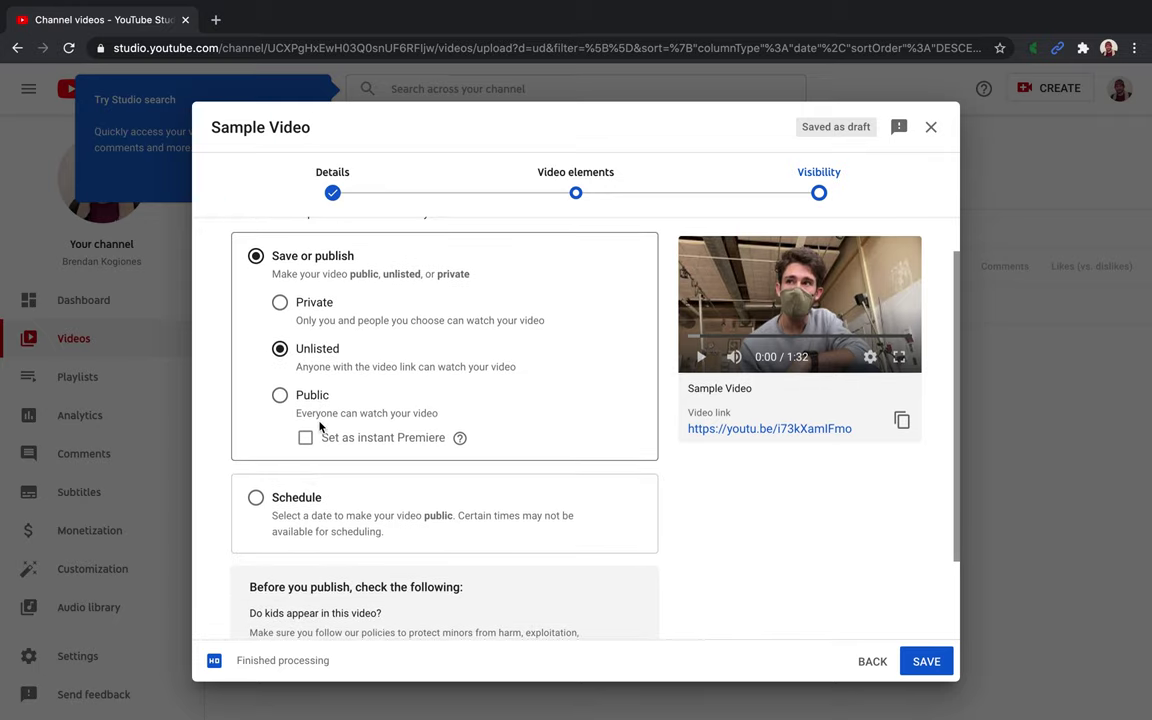
scroll(380, 449, "down", 2)
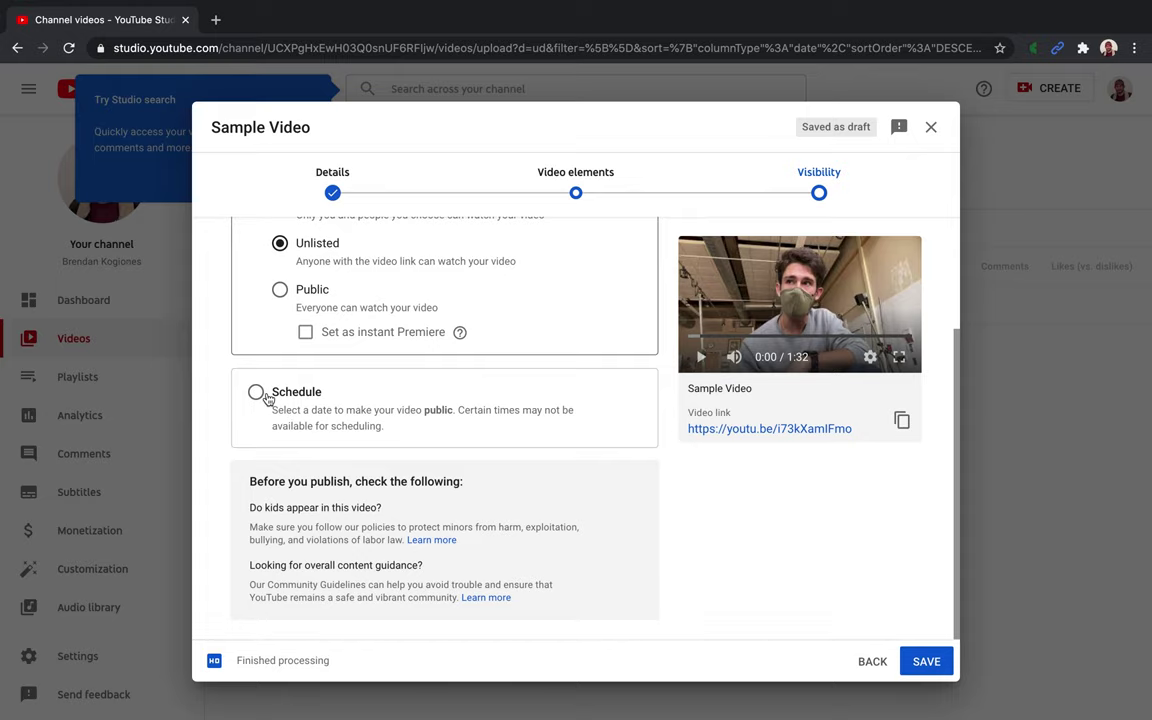
left_click(916, 663)
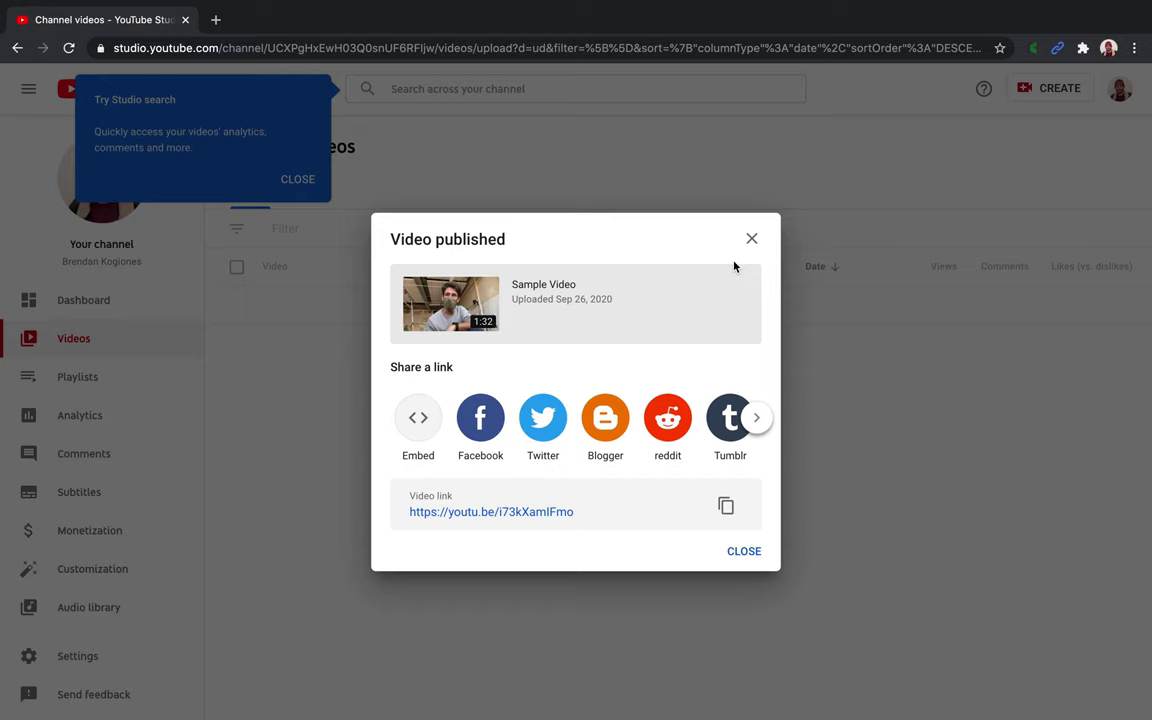
left_click(744, 552)
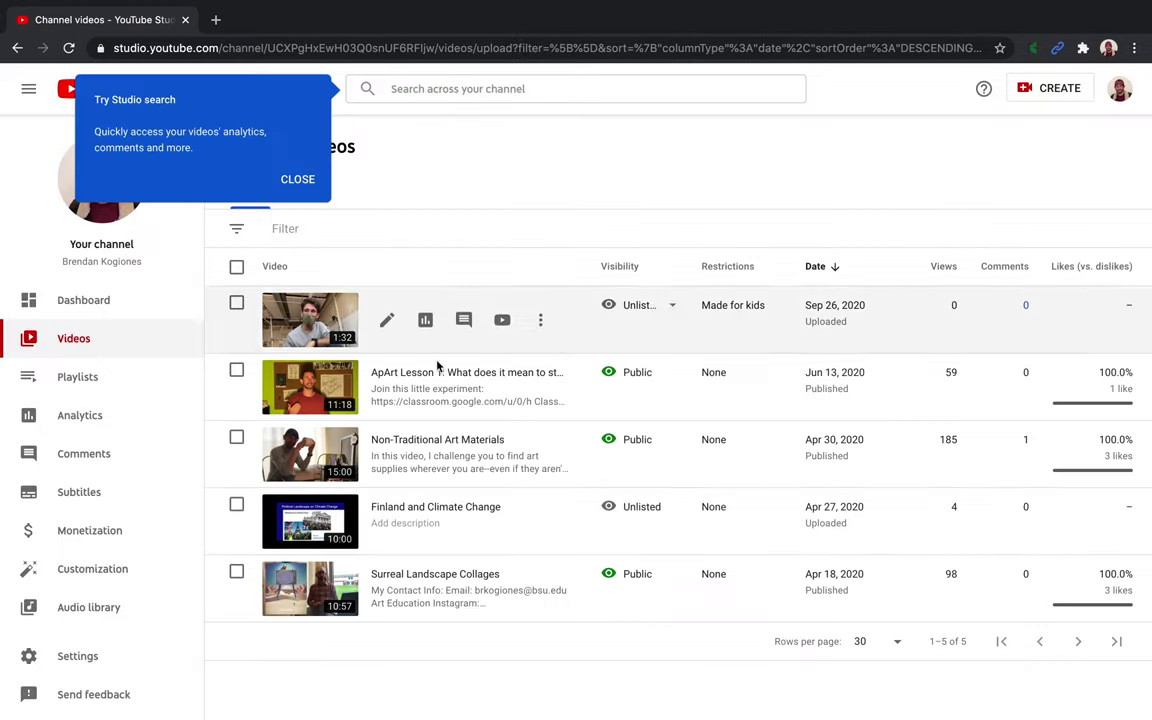